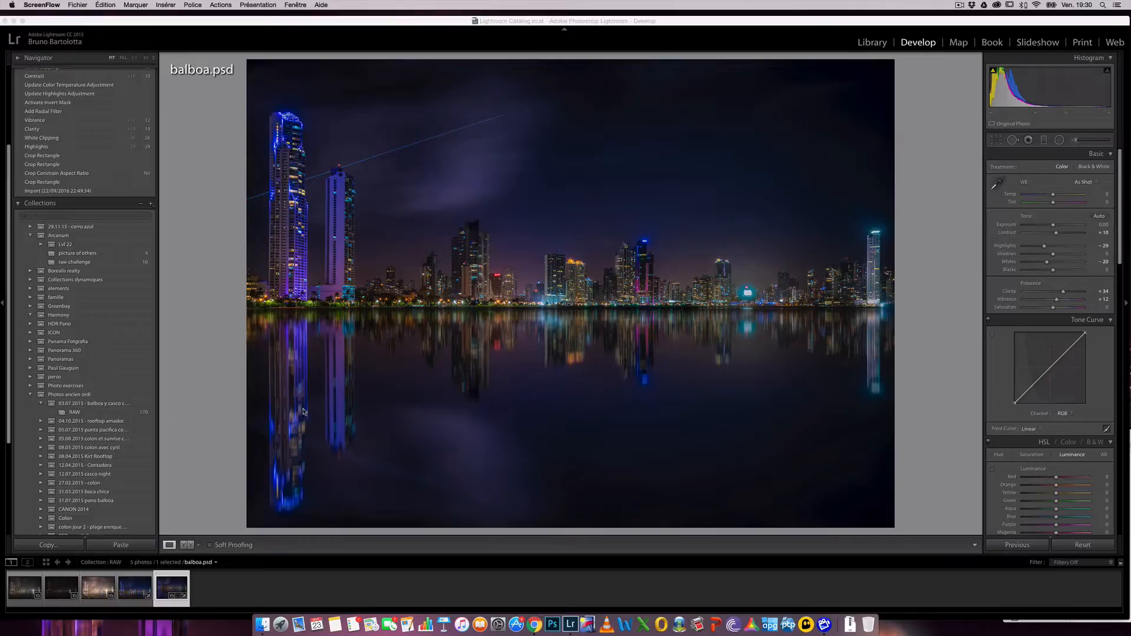
Compare the original _DSC0962.ARW, the edited _DSC0962-HDR-3.dng and the finished balboa.psd with its water reflection
click(23, 591)
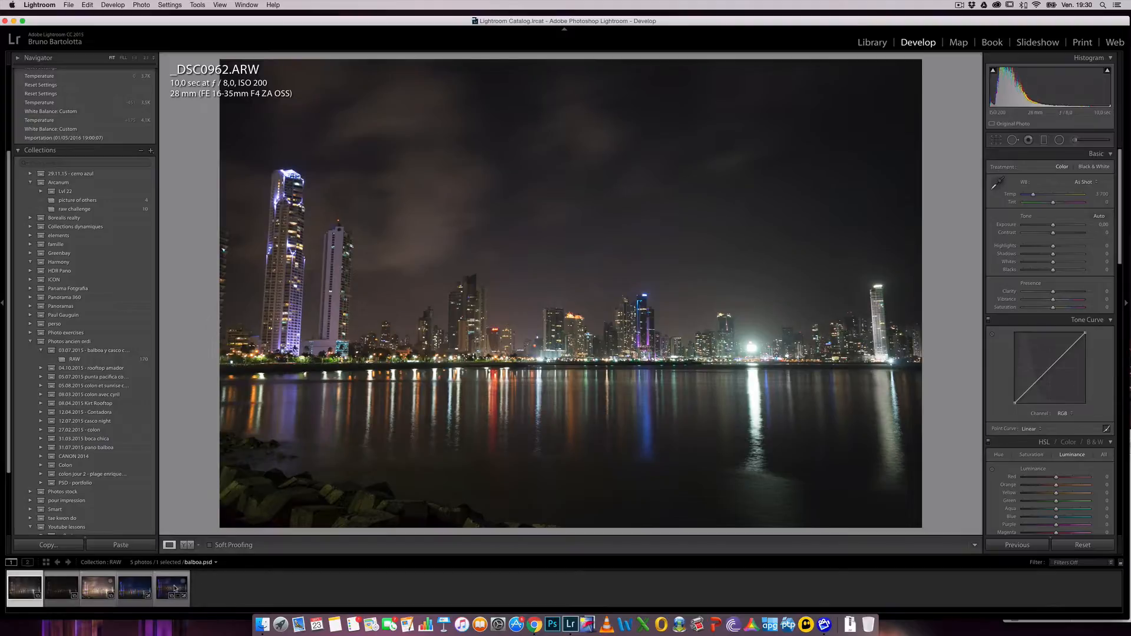
click(174, 588)
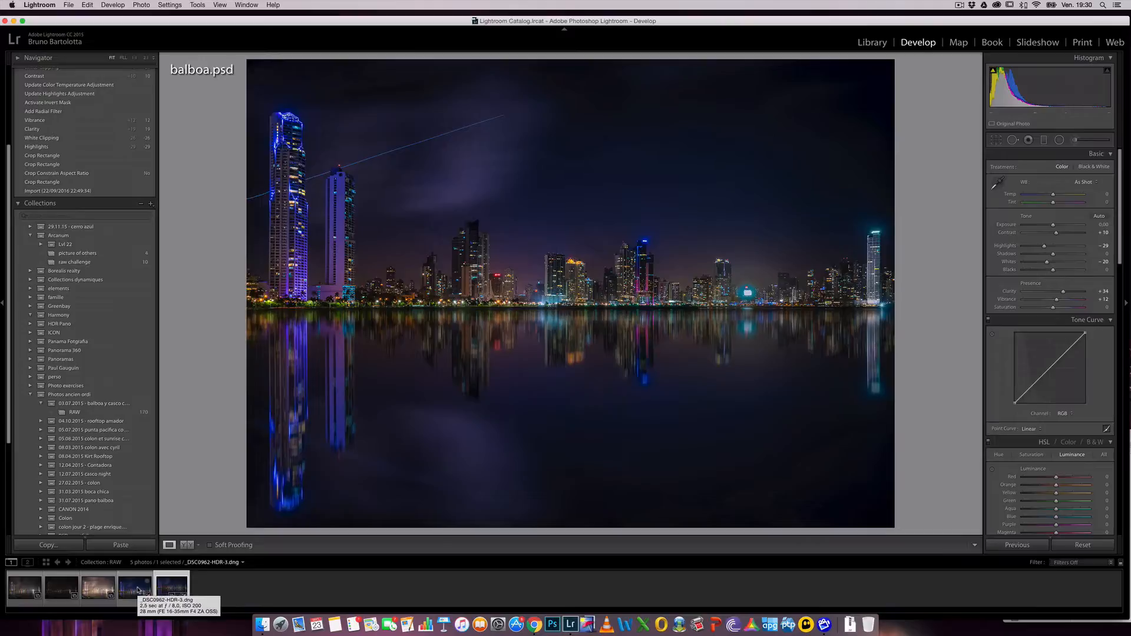
click(139, 590)
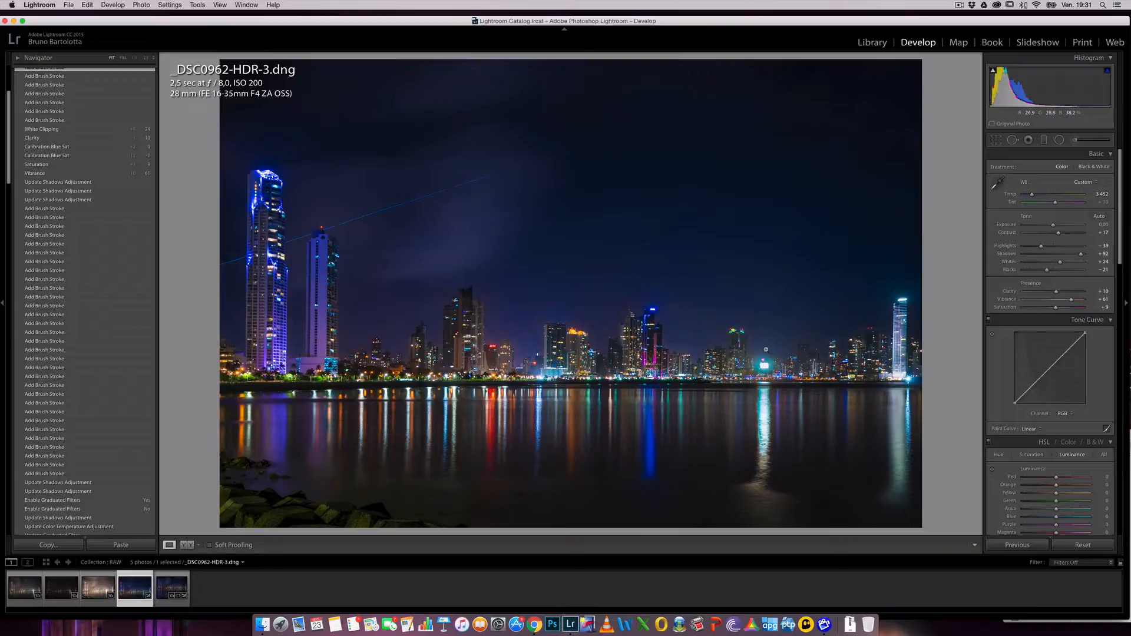
click(167, 585)
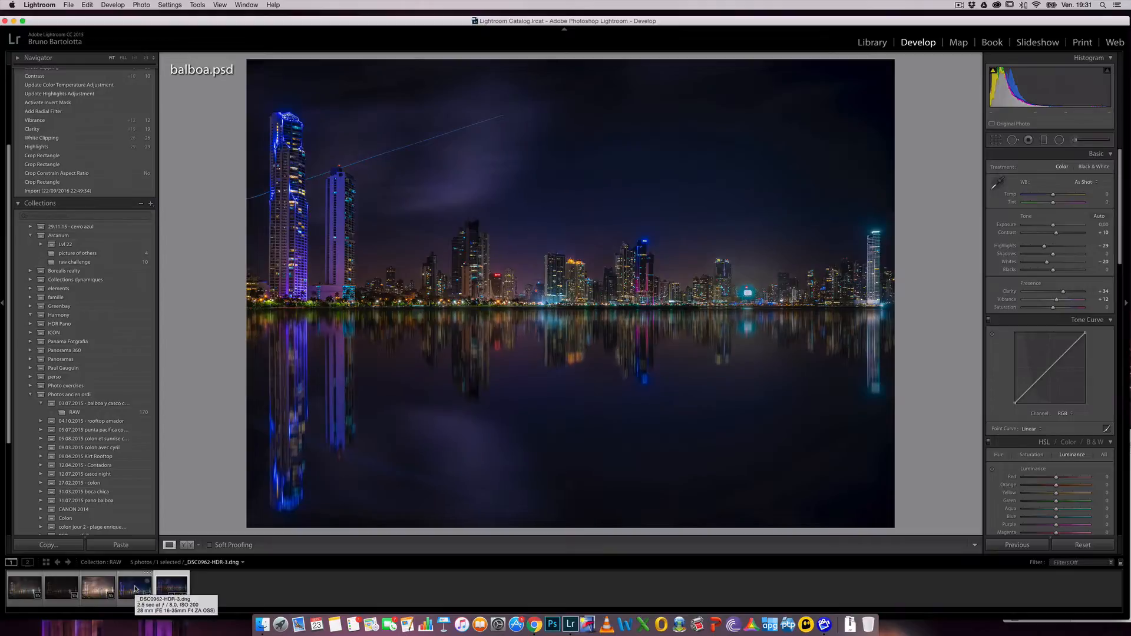
click(135, 588)
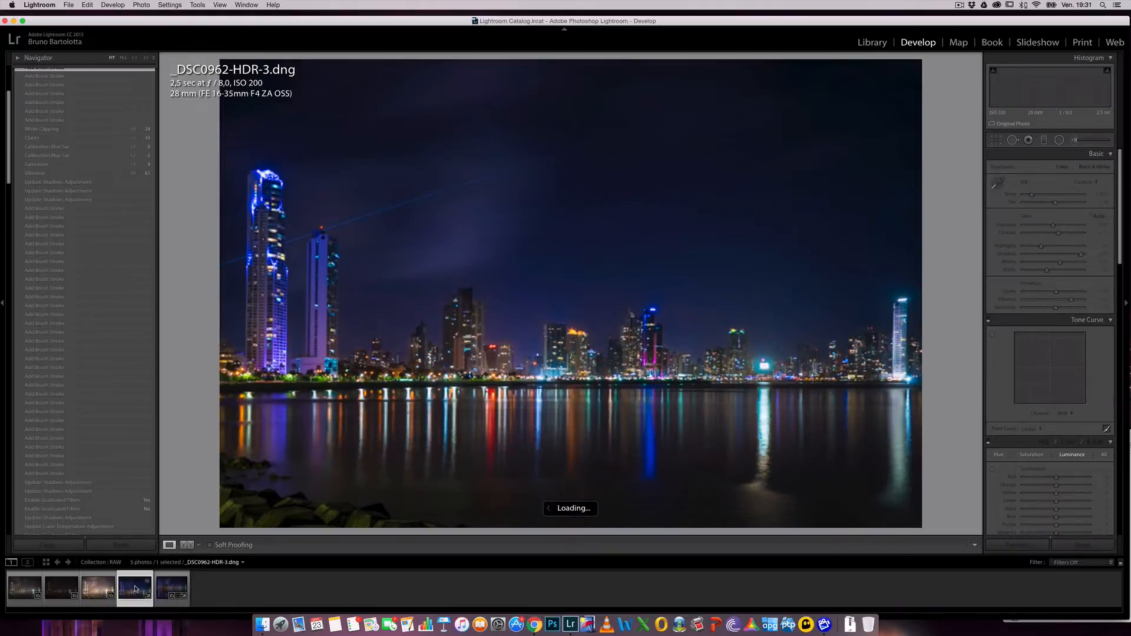
click(172, 588)
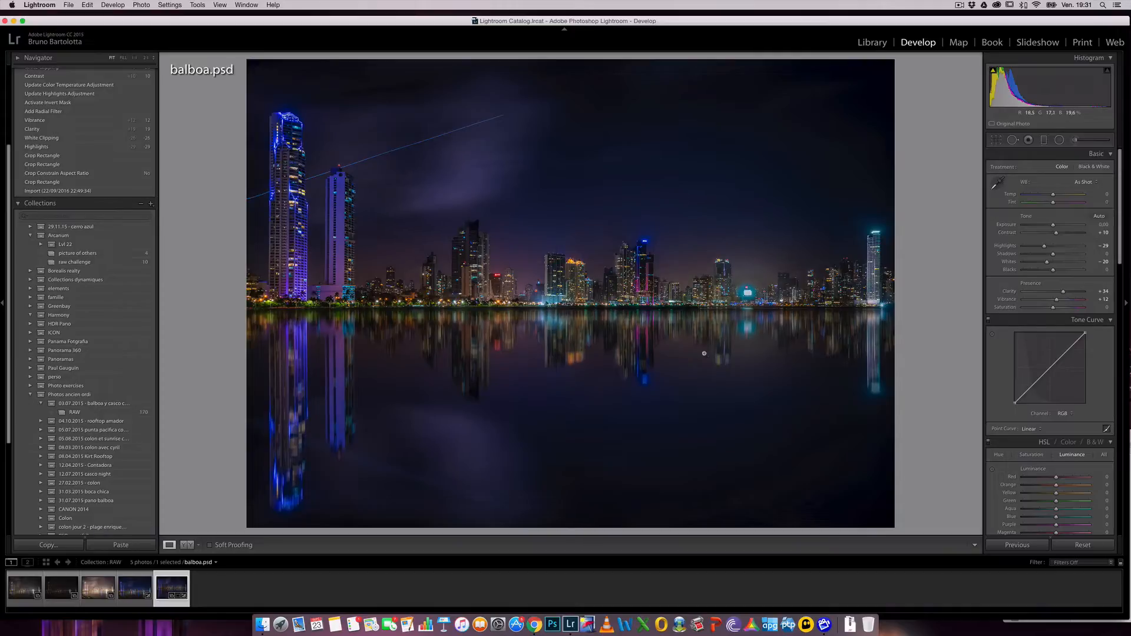
Open _DSC0962-HDR-3.dng from Lightroom in Adobe Photoshop CC 2015.5 for editing
click(135, 592)
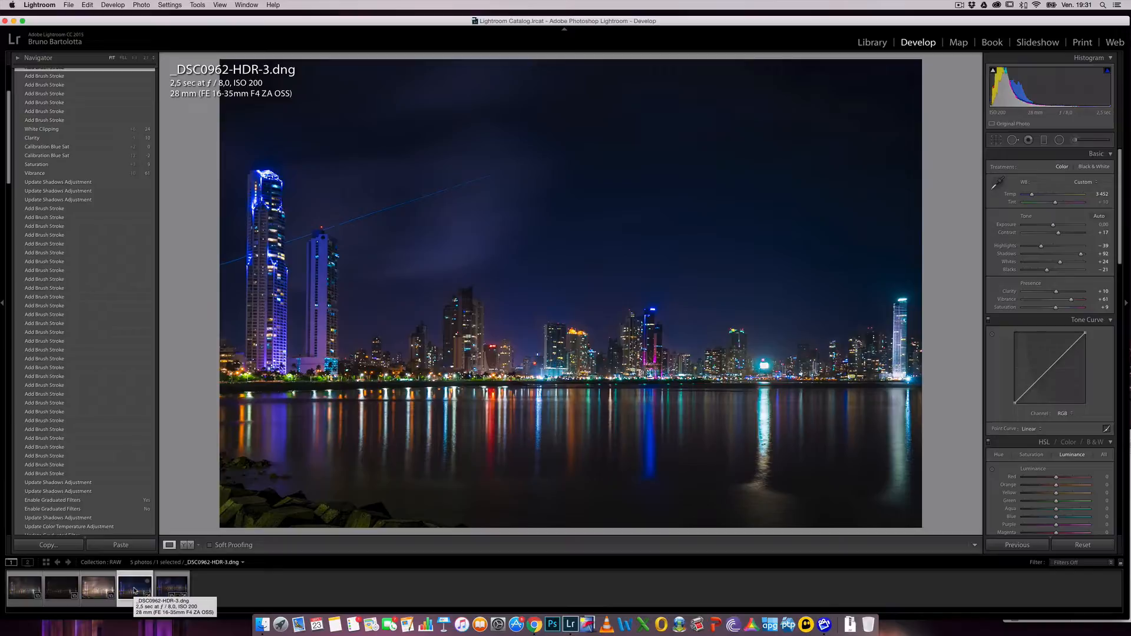
right_click(135, 591)
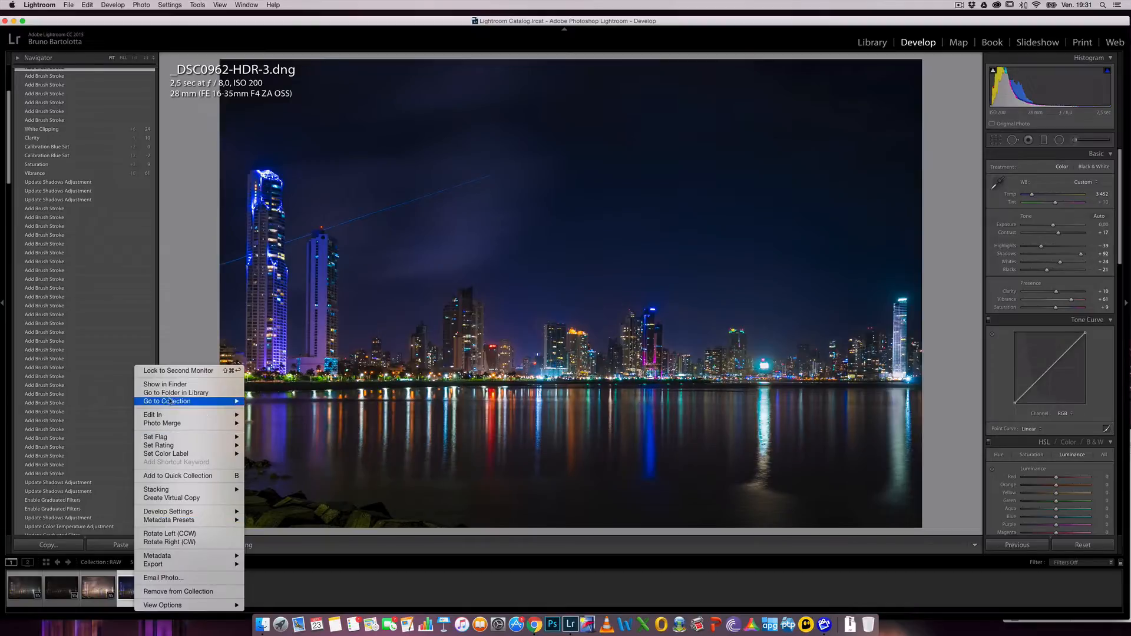
mouse_move(173, 419)
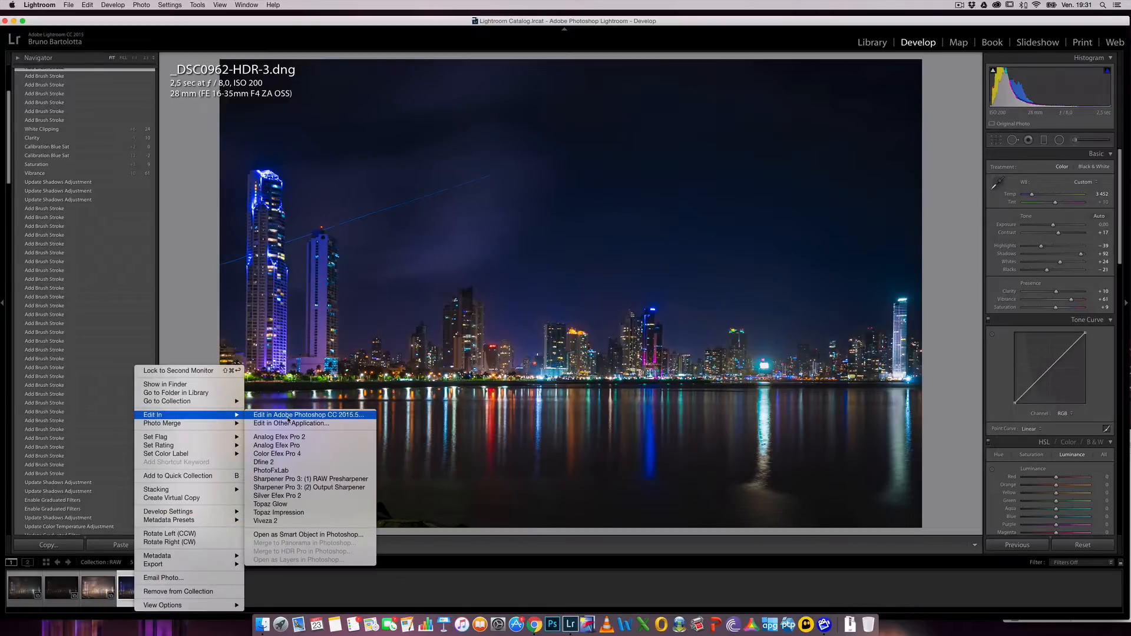
click(288, 415)
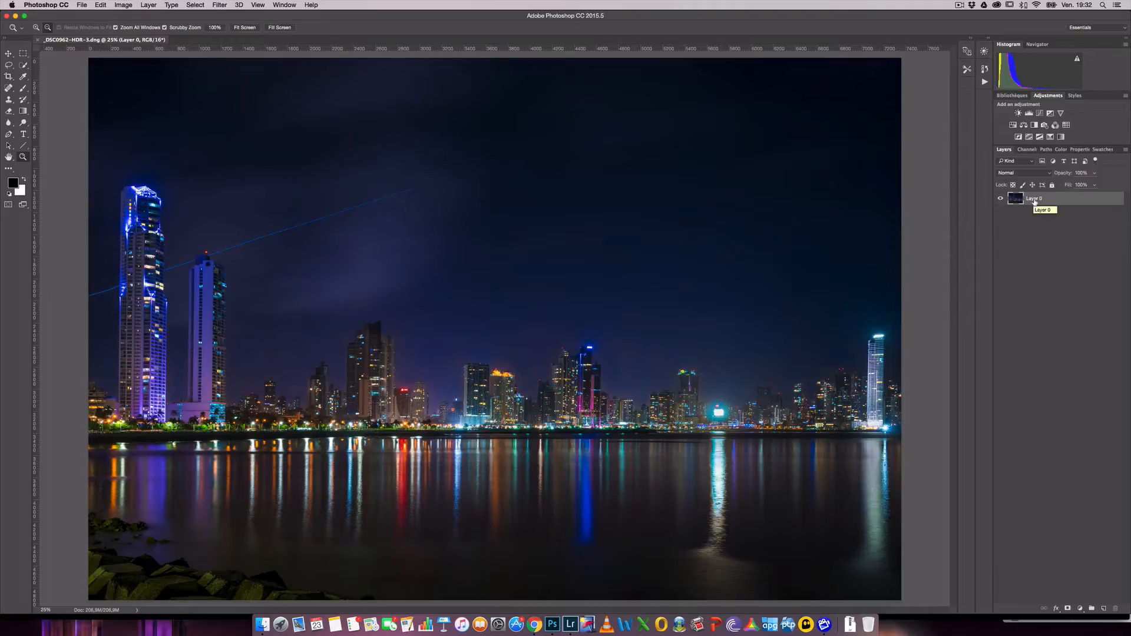
Select the full-width area from the top of the photo down to the shoreline with the Rectangular Marquee and copy it
click(23, 54)
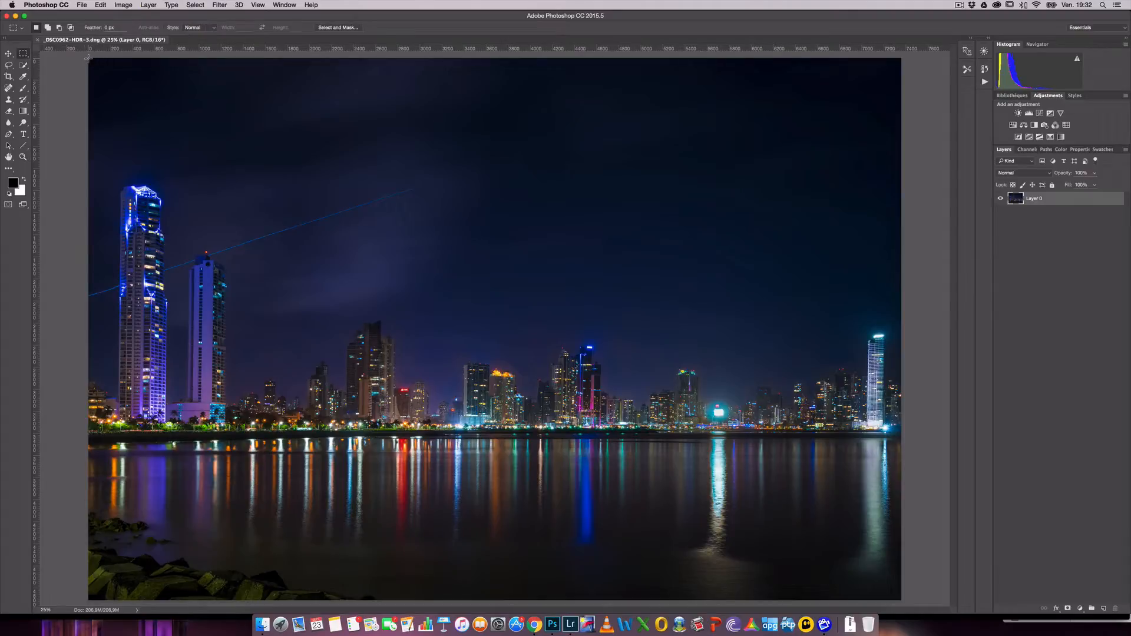
drag(88, 58, 904, 435)
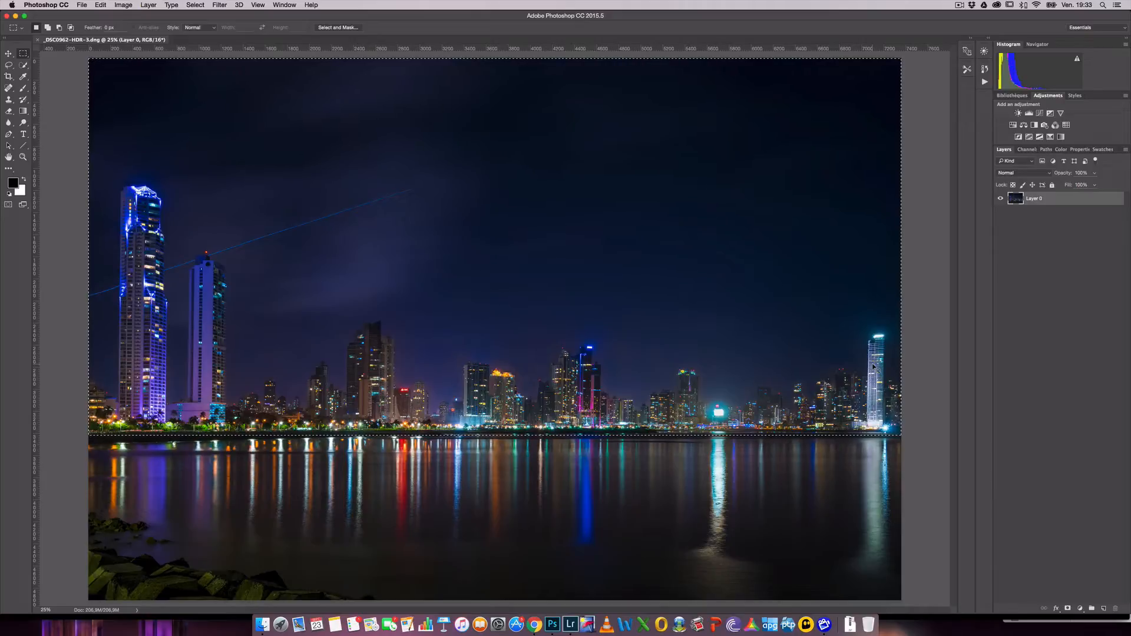
key(super+c)
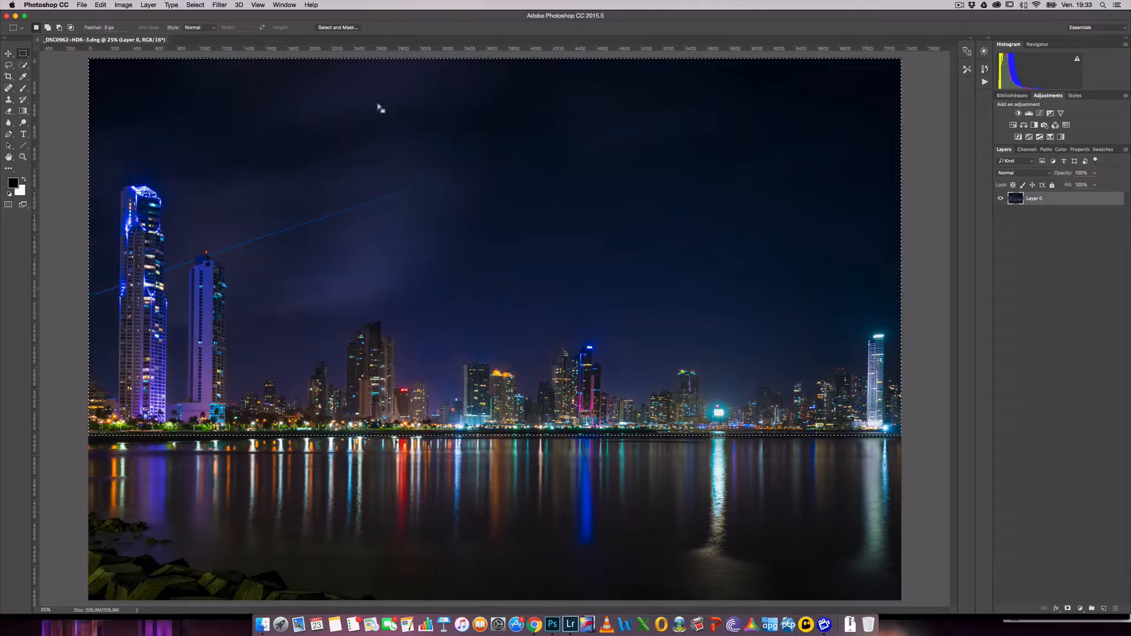
Create a new 7360 × 3415 pixel transparent document from the clipboard size and paste the copied skyline into it
click(80, 5)
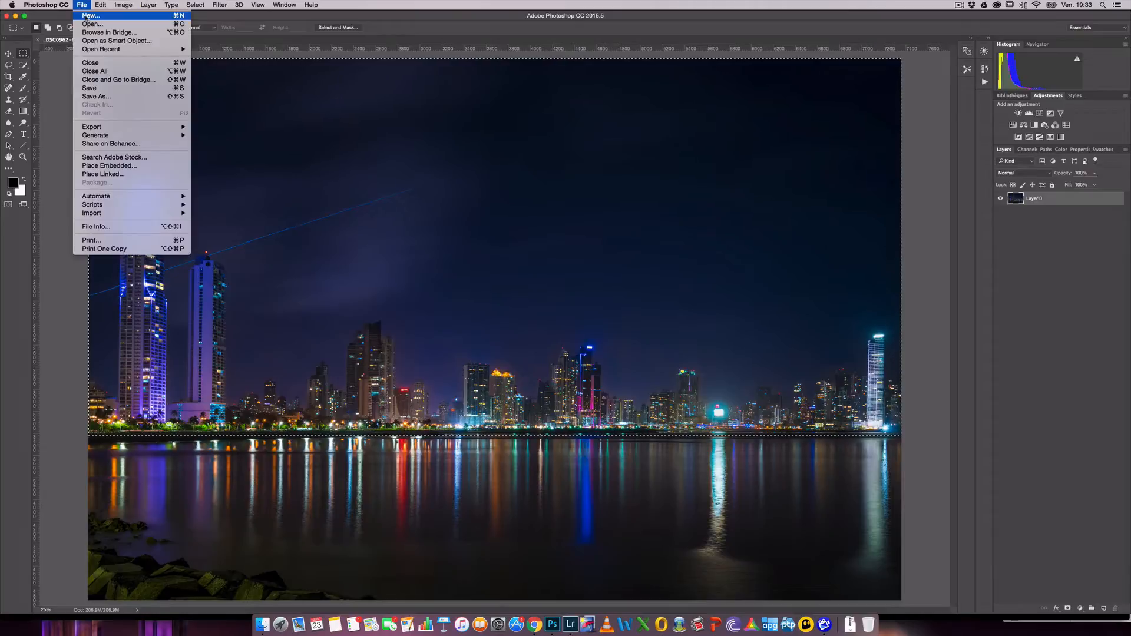
click(88, 15)
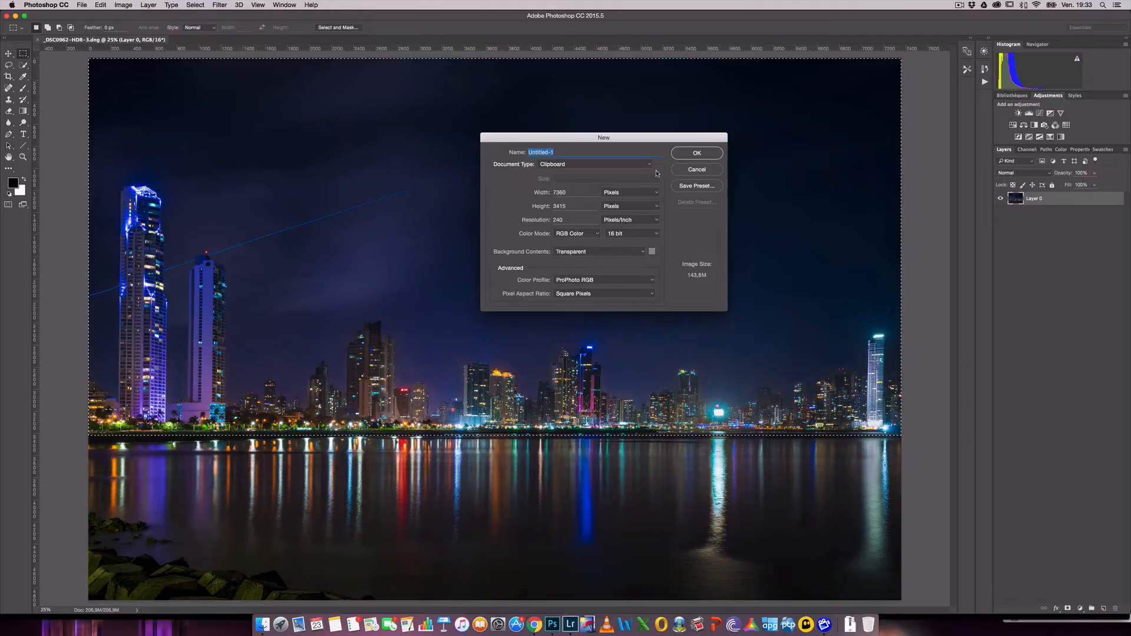
click(696, 153)
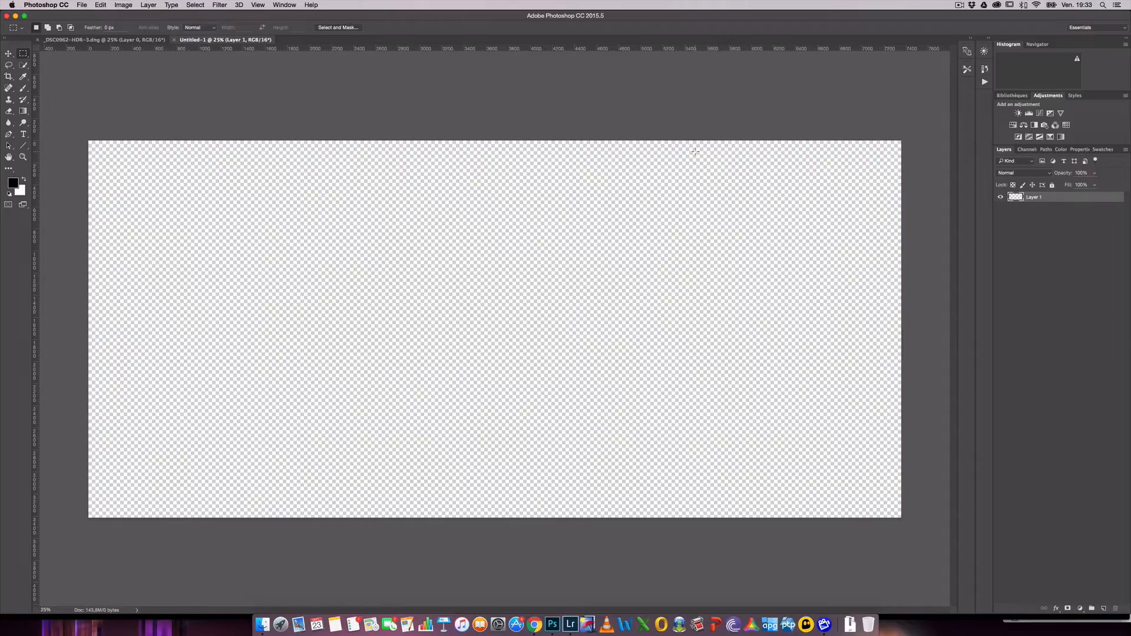
key(super+v)
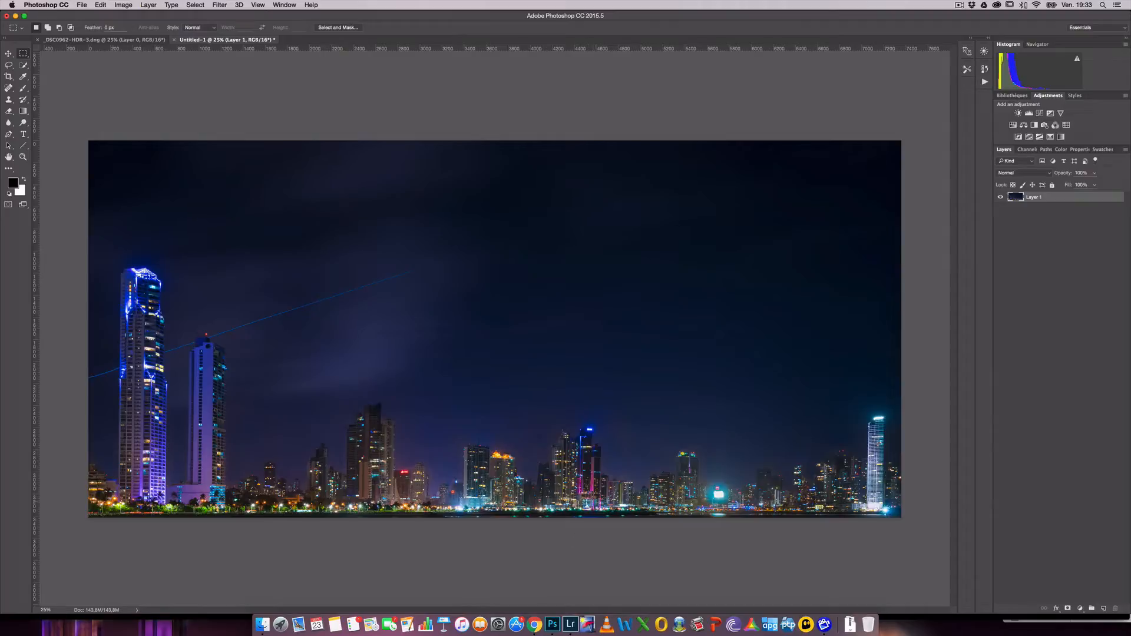
Extend the canvas downward by setting its height to 200 percent at 100 percent width, with the anchor at top centre
click(147, 6)
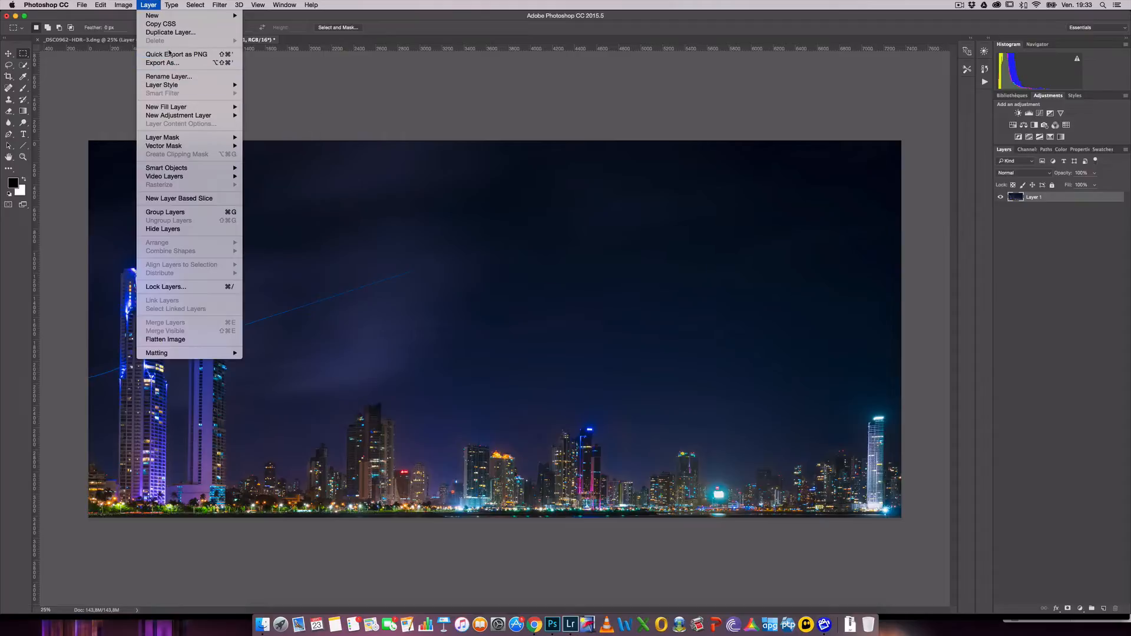
mouse_move(173, 146)
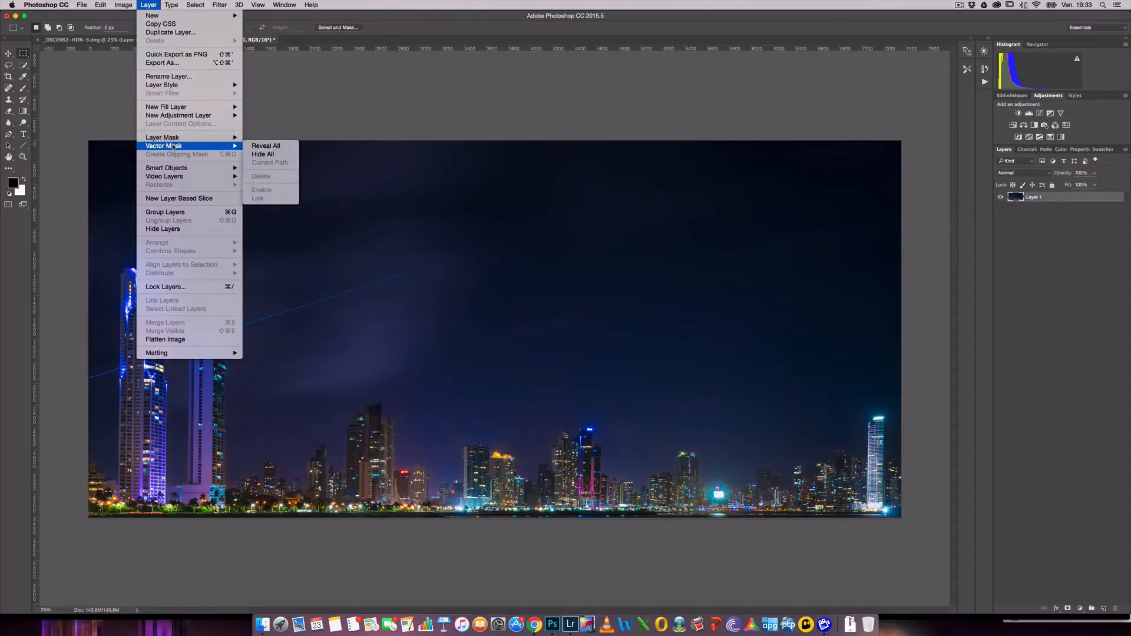
mouse_move(124, 4)
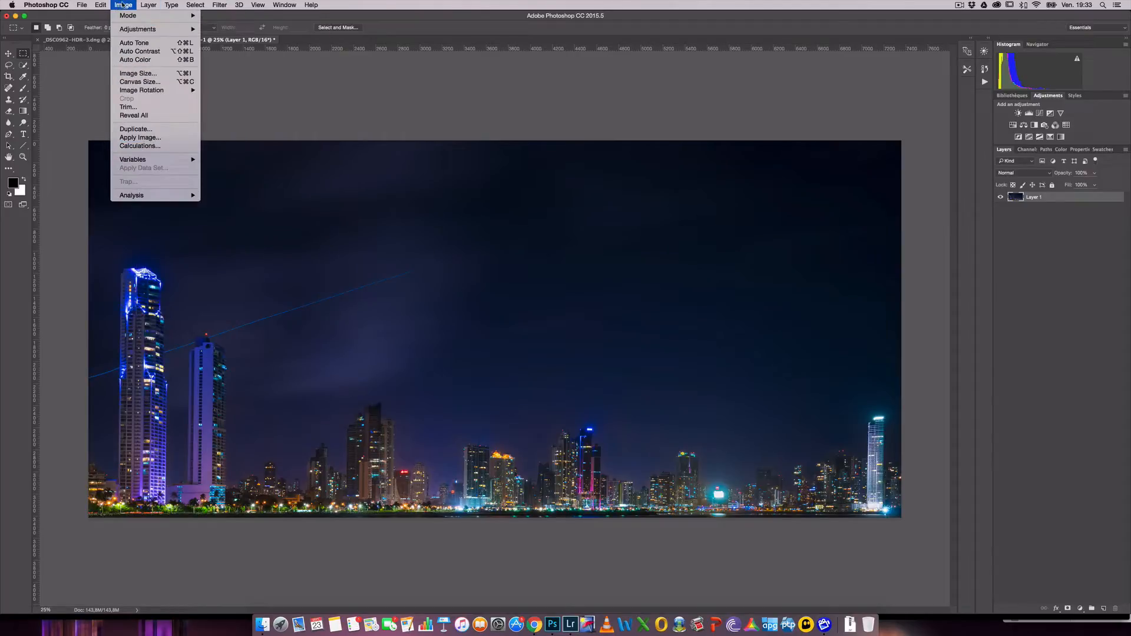
click(141, 83)
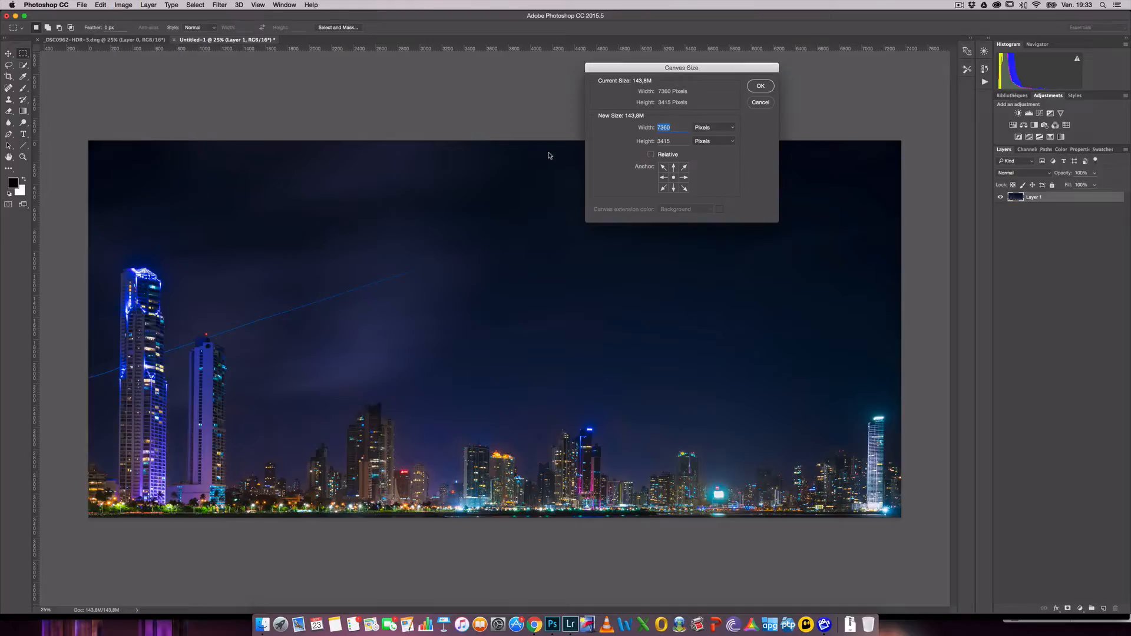
drag(703, 86, 704, 99)
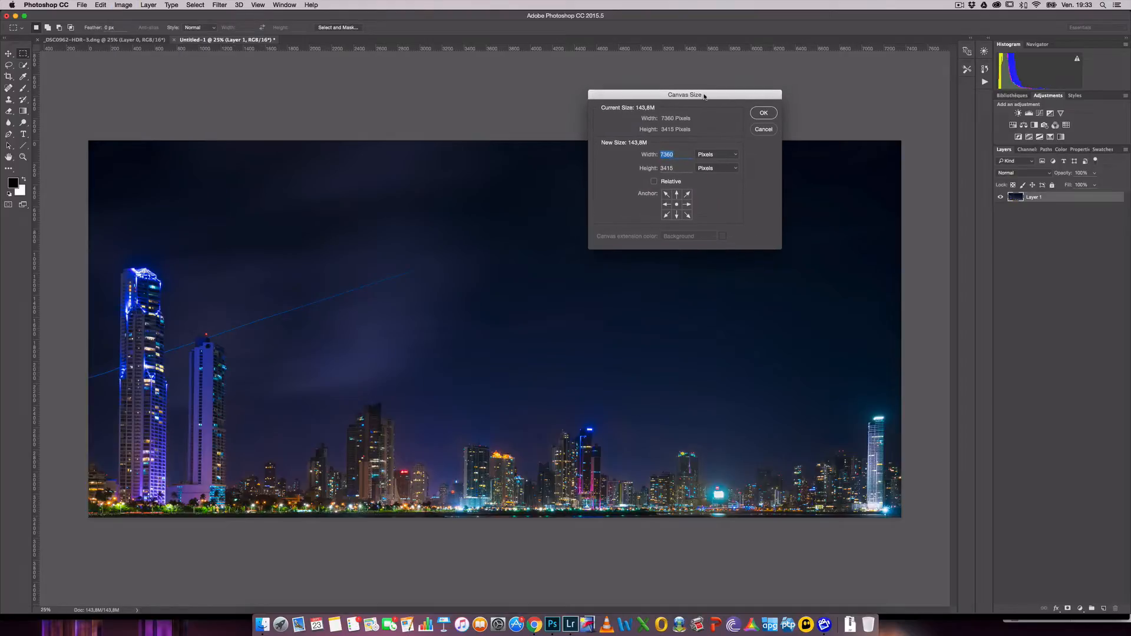
click(720, 155)
click(720, 147)
key(Tab)
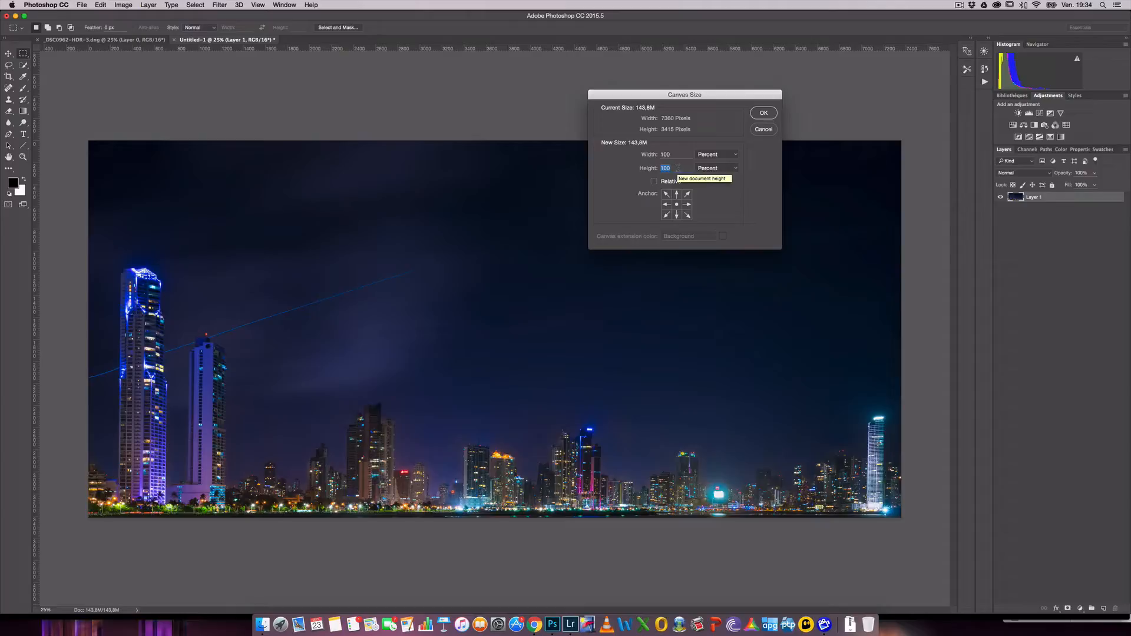
text(200)
click(677, 195)
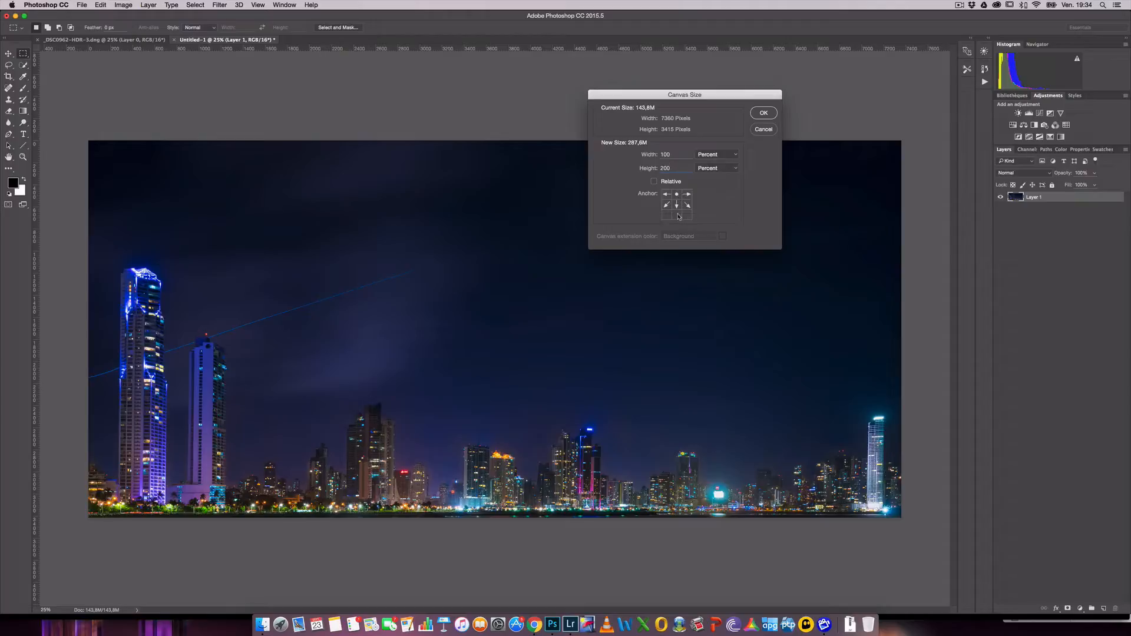
click(677, 205)
click(678, 196)
click(763, 115)
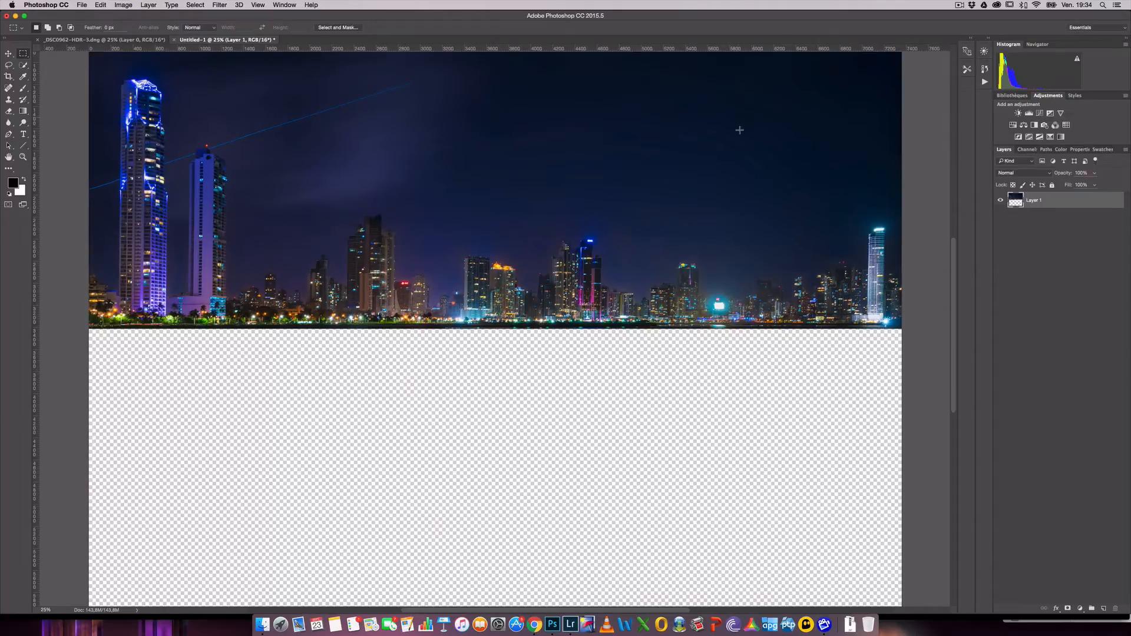
Duplicate the skyline image's layer, then name the original layer "skyline" and the copy "reflexion"
key(z)
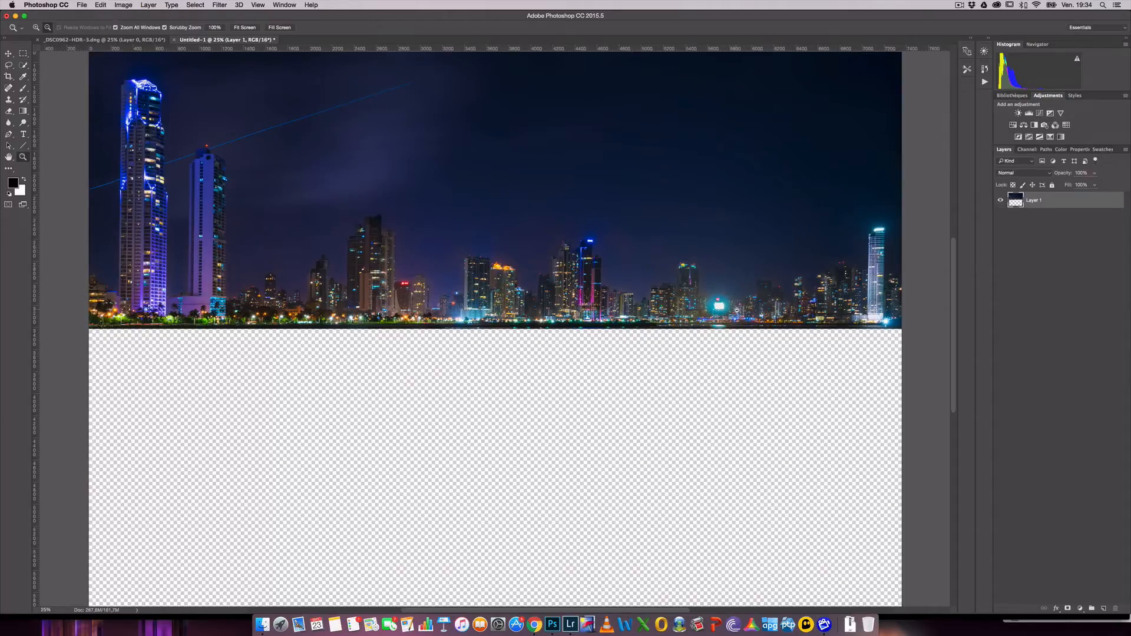
drag(738, 310, 721, 310)
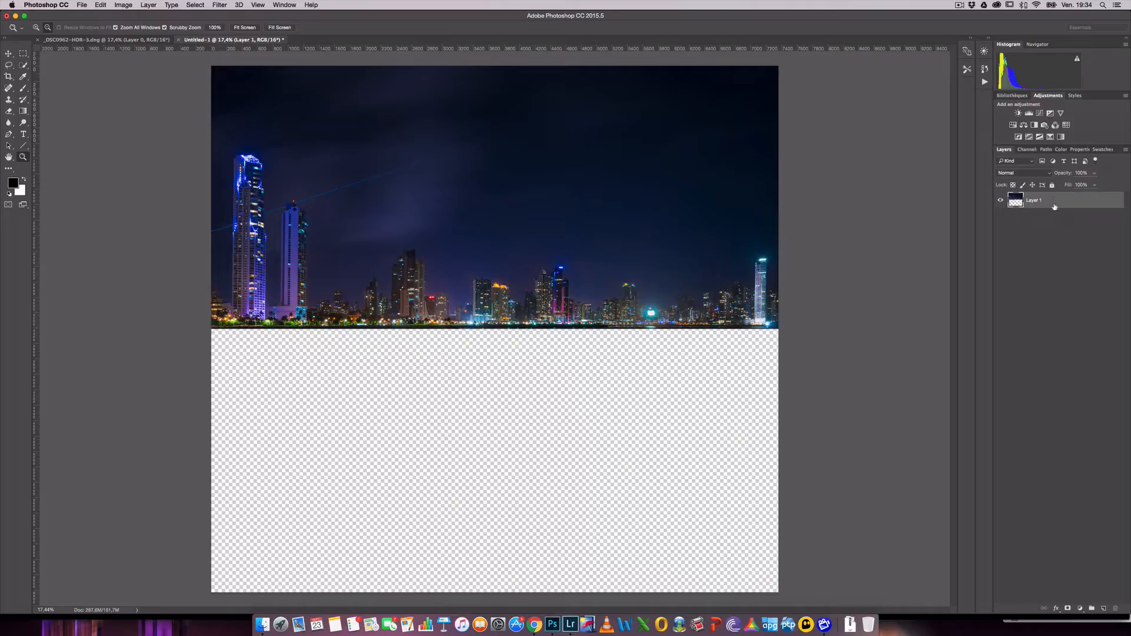
drag(1054, 205, 1105, 612)
double_click(1036, 216)
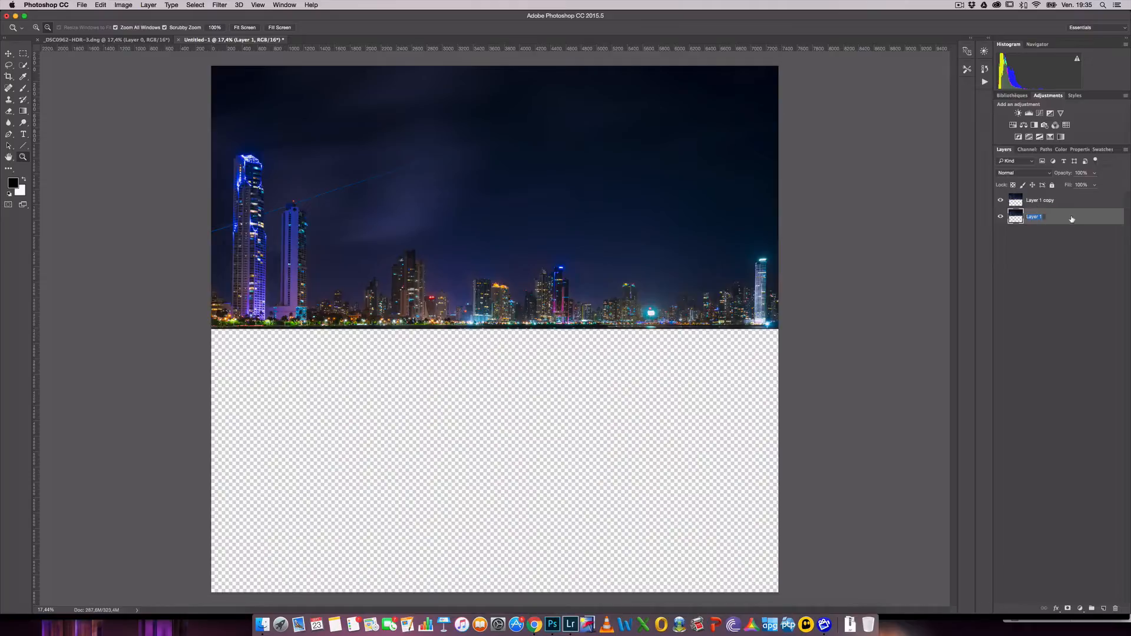
text(skyline)
key(Return)
double_click(1047, 201)
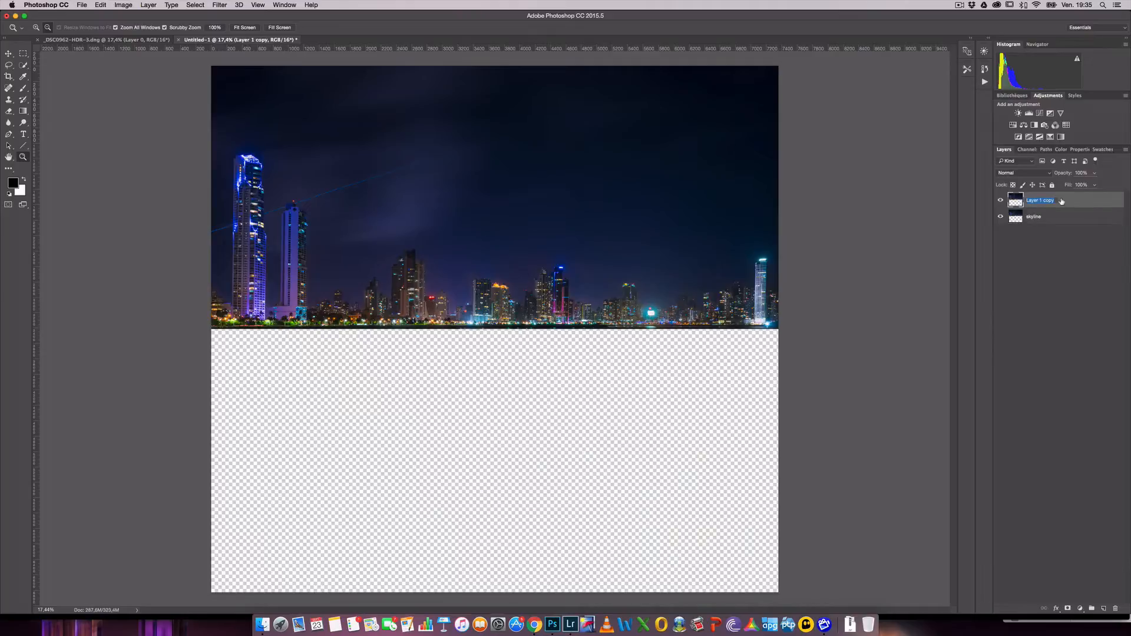
text(reflexion)
key(Return)
Flip the reflexion layer downward with Free Transform to -100% height, filling the empty lower half of the canvas
click(99, 5)
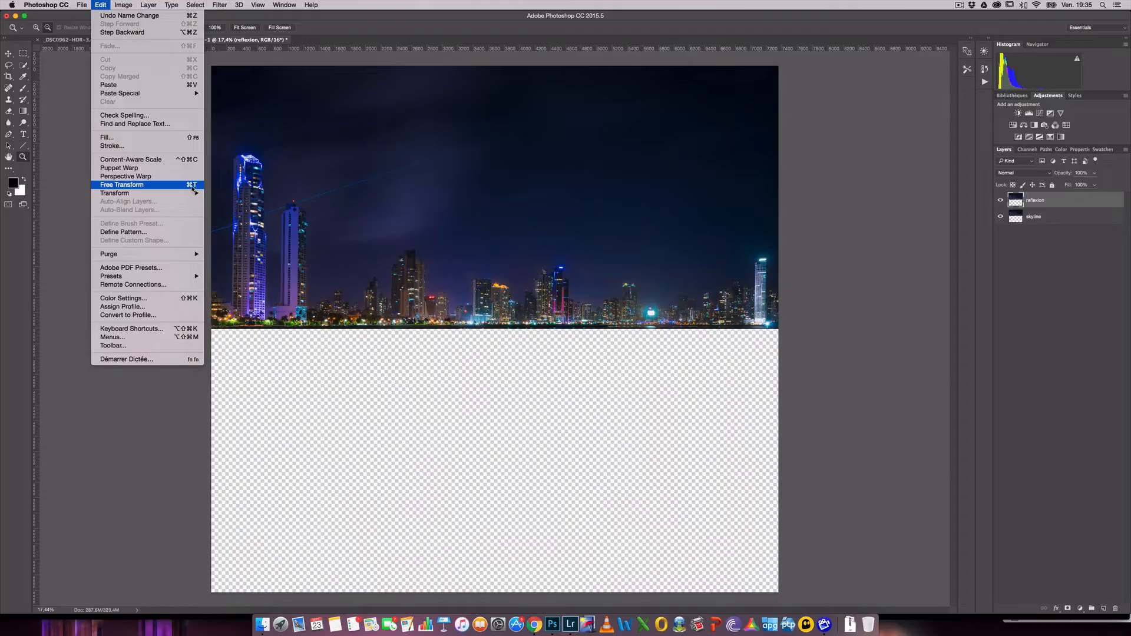
click(174, 186)
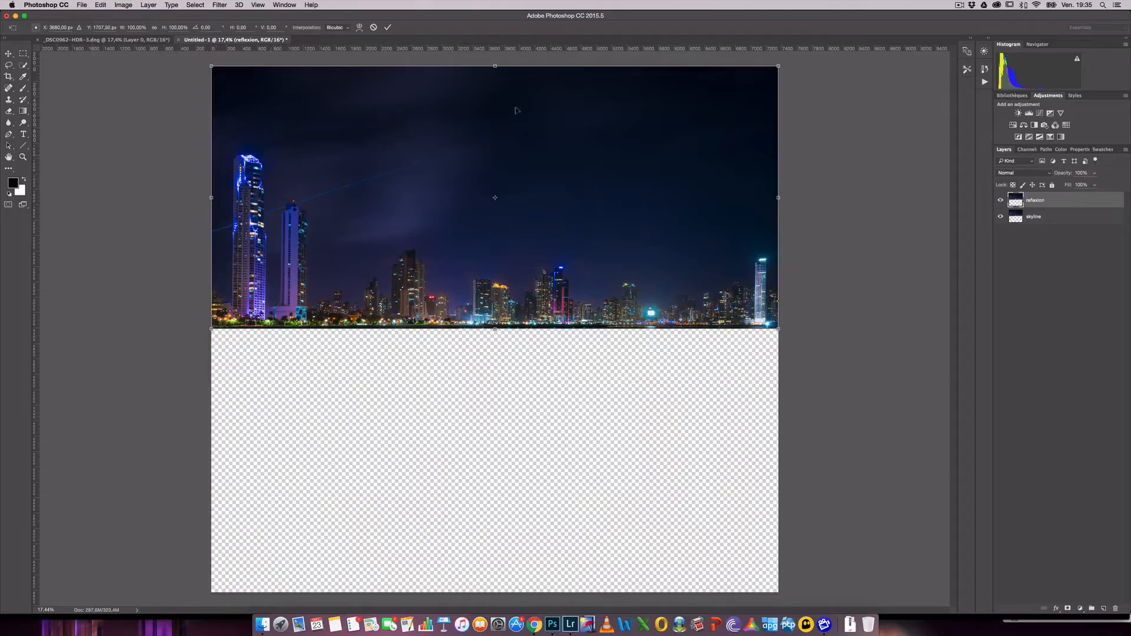
click(257, 5)
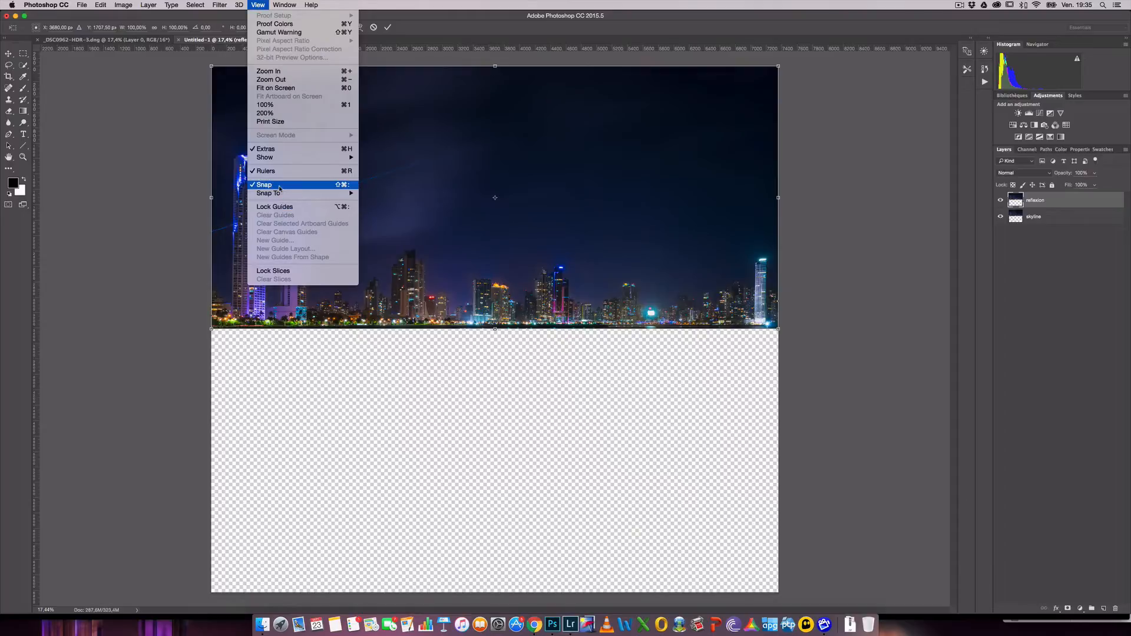
click(256, 6)
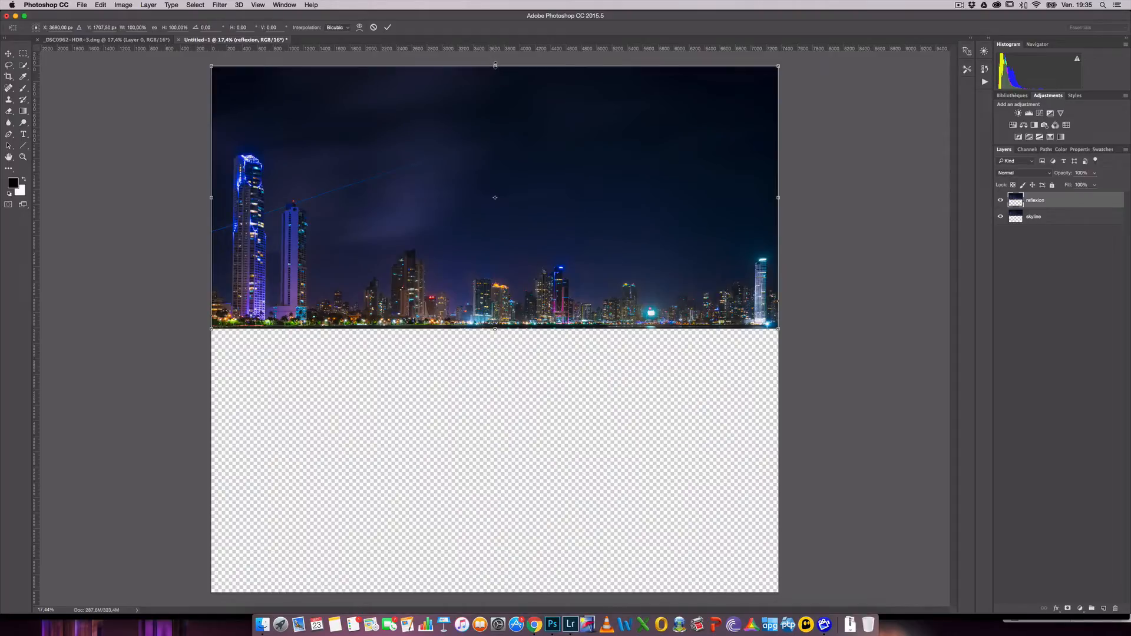
drag(495, 65, 511, 592)
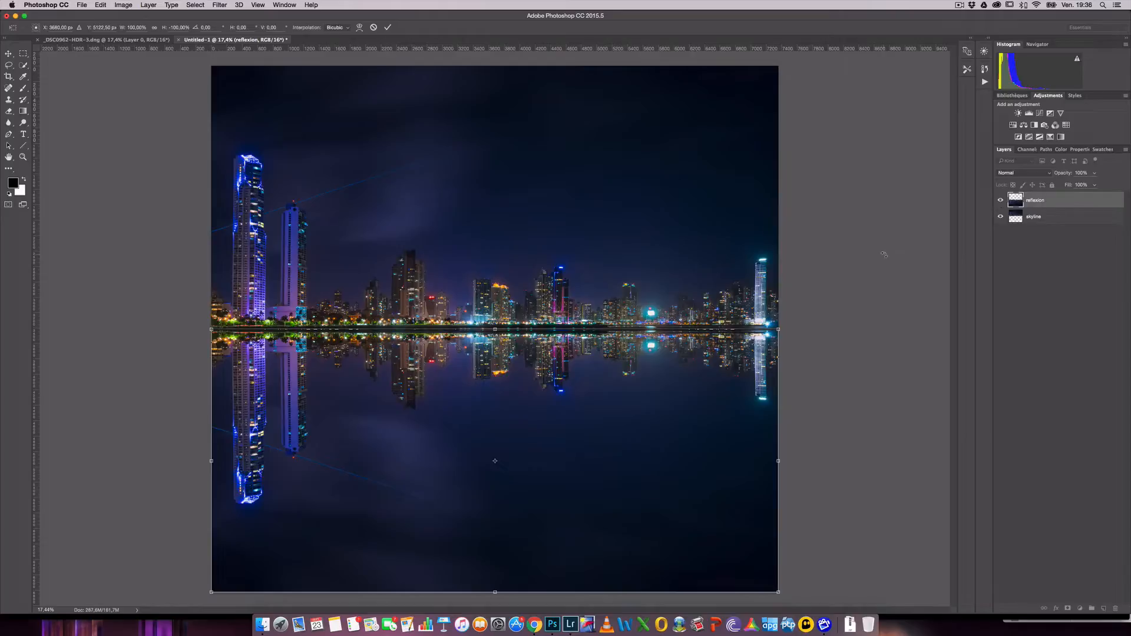
key(Return)
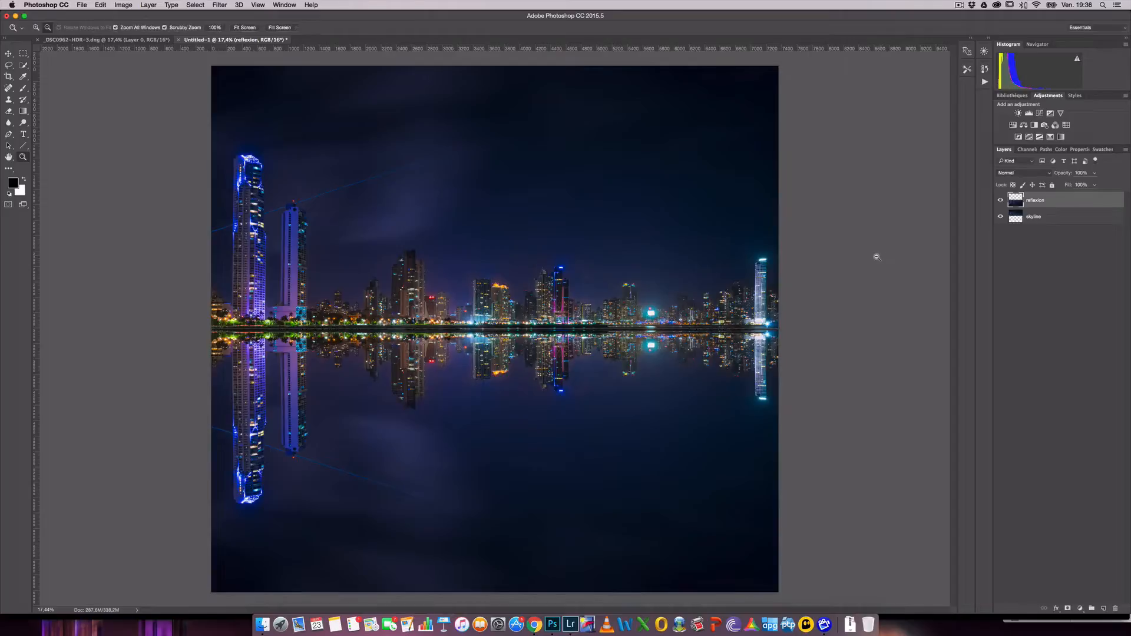
Hide and show the reflexion and skyline layers one after the other to check which half of the image each holds
click(1001, 200)
click(1002, 200)
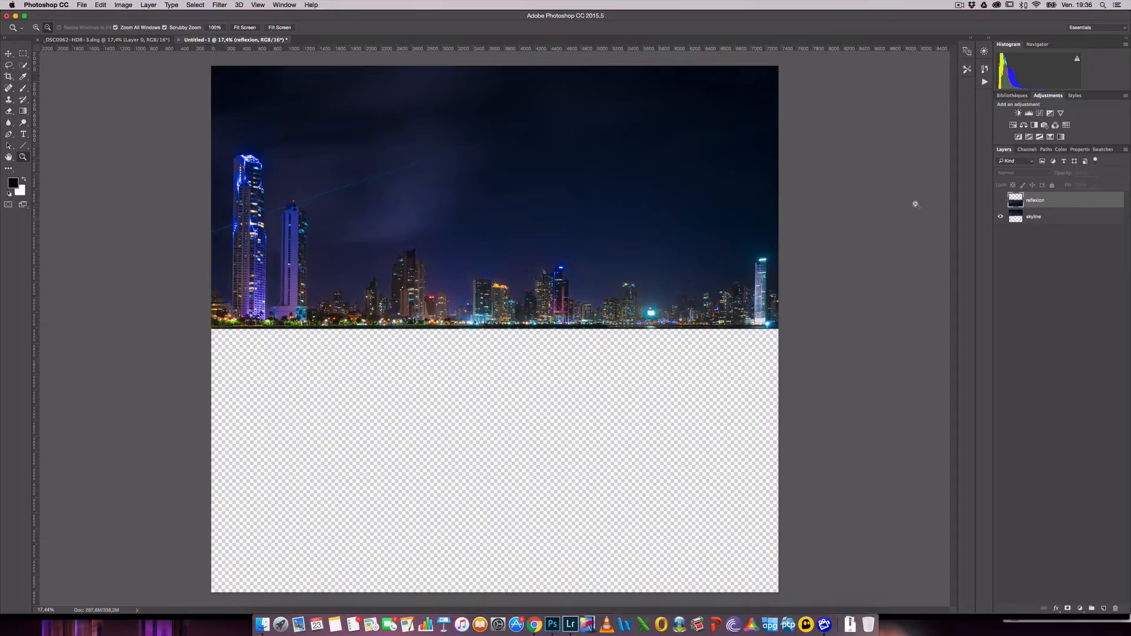
click(1002, 201)
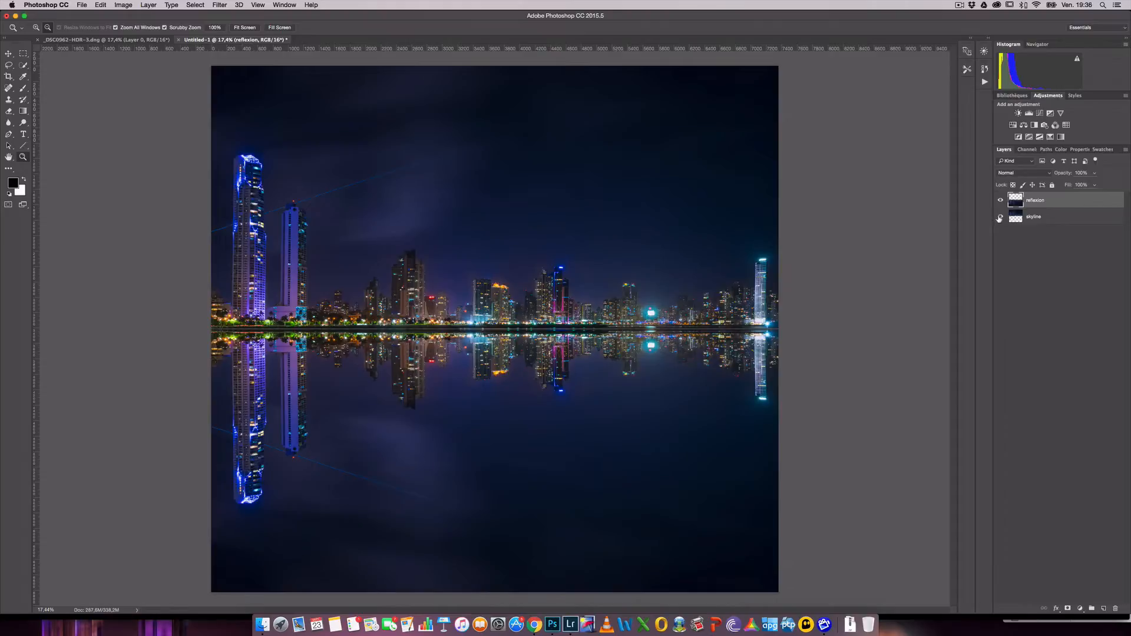
click(1001, 218)
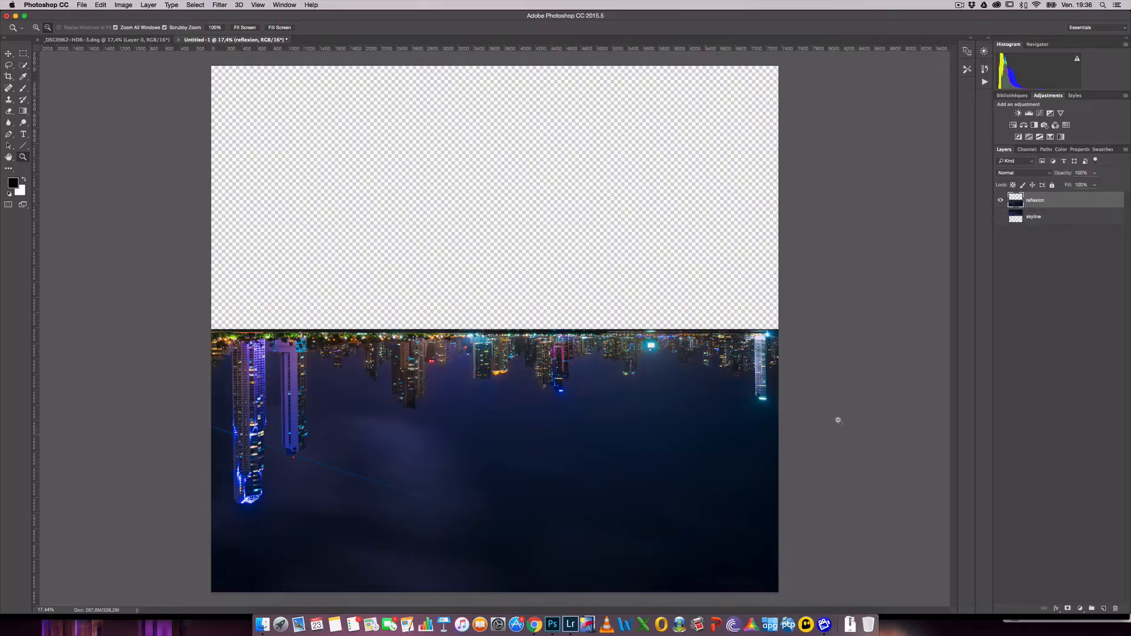
click(1001, 217)
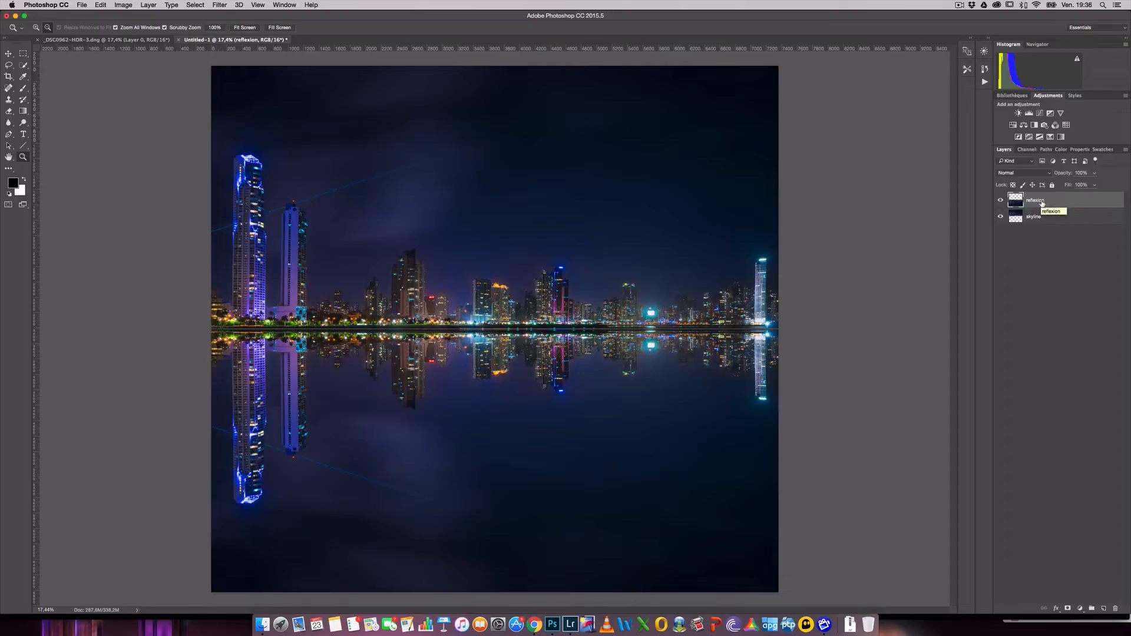
Apply a vertical Motion Blur to the reflexion layer with an angle of -90° and a distance of 75 pixels
click(221, 5)
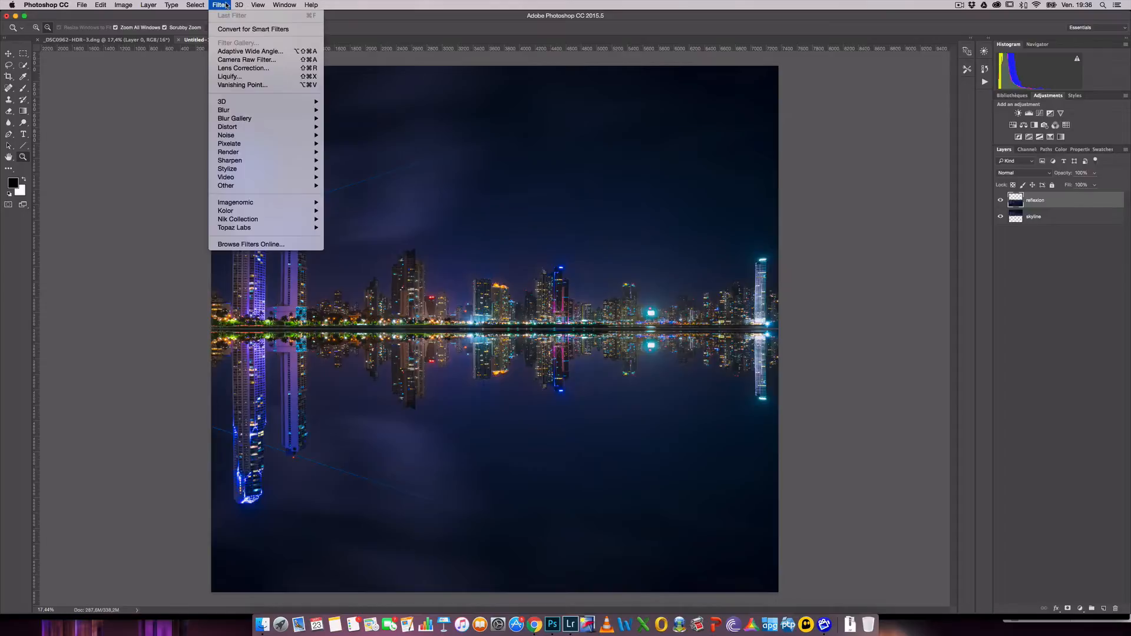
mouse_move(265, 110)
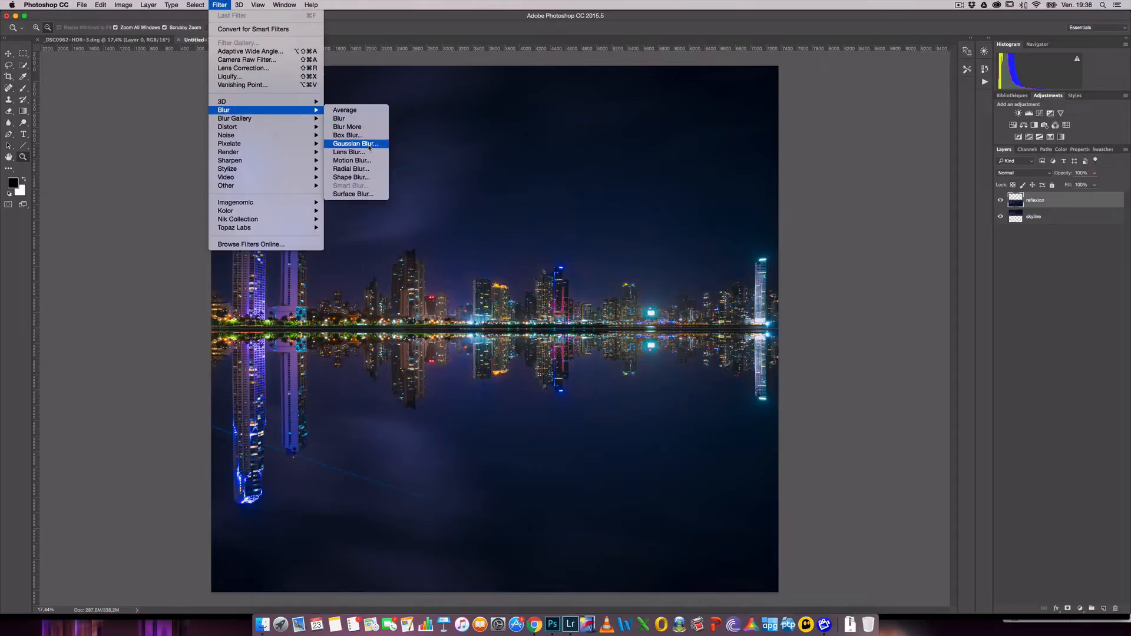
click(354, 160)
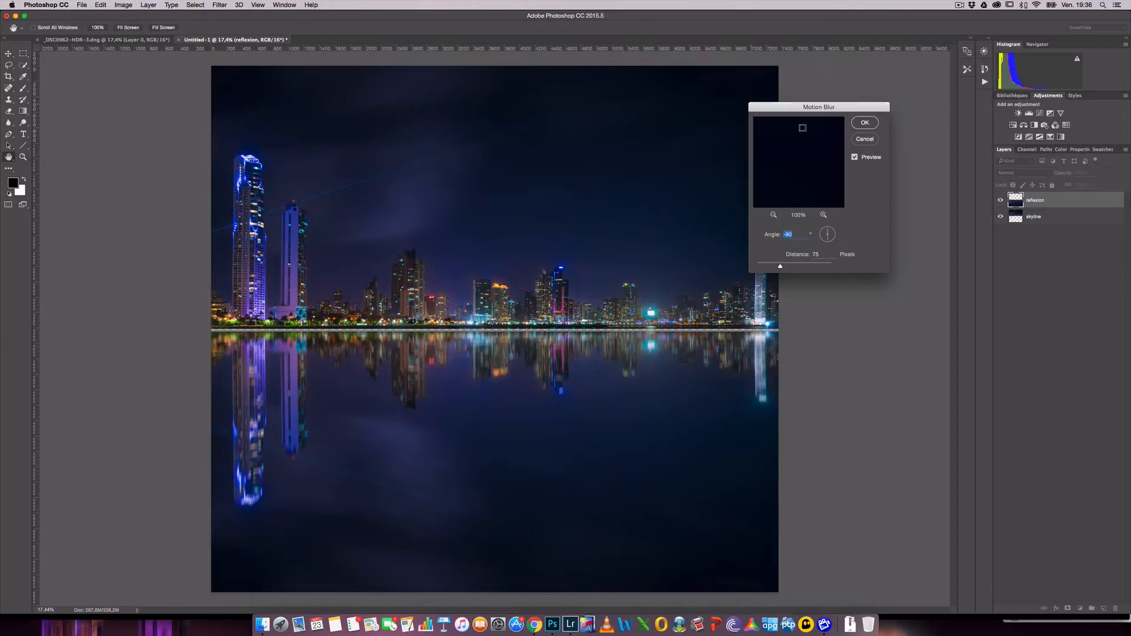
drag(818, 108, 781, 103)
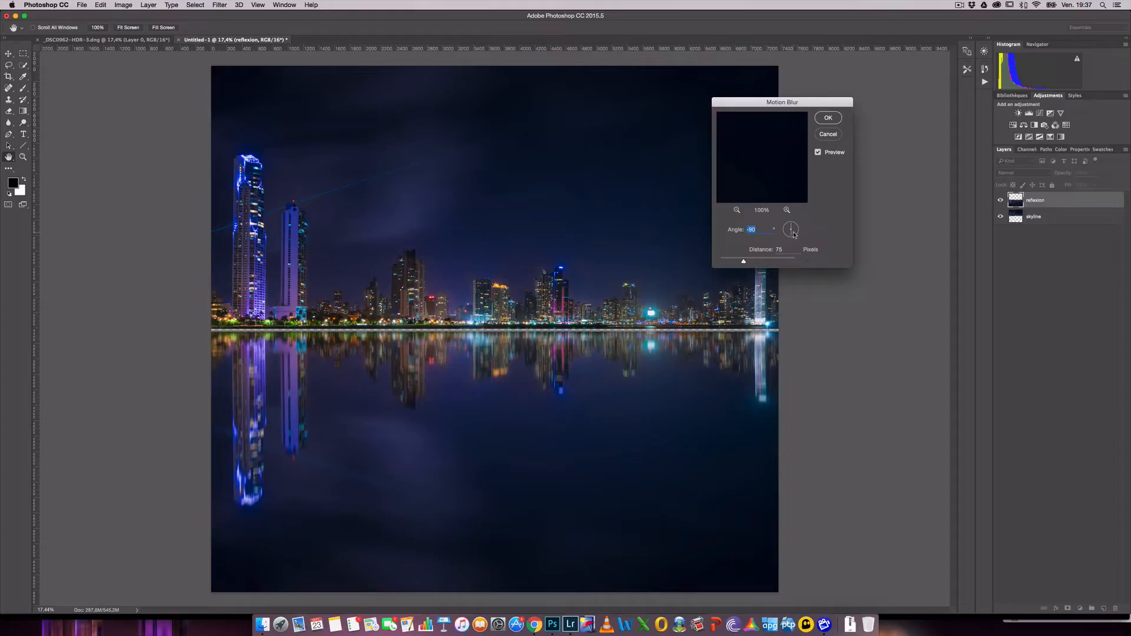
drag(794, 235, 783, 233)
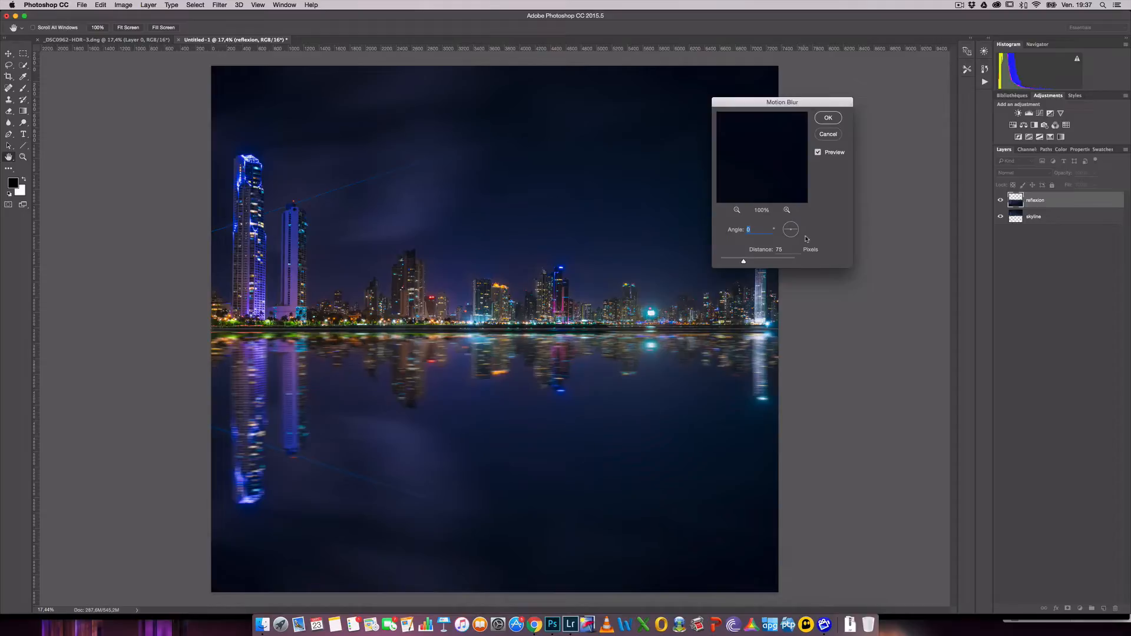
drag(788, 231, 792, 237)
click(792, 239)
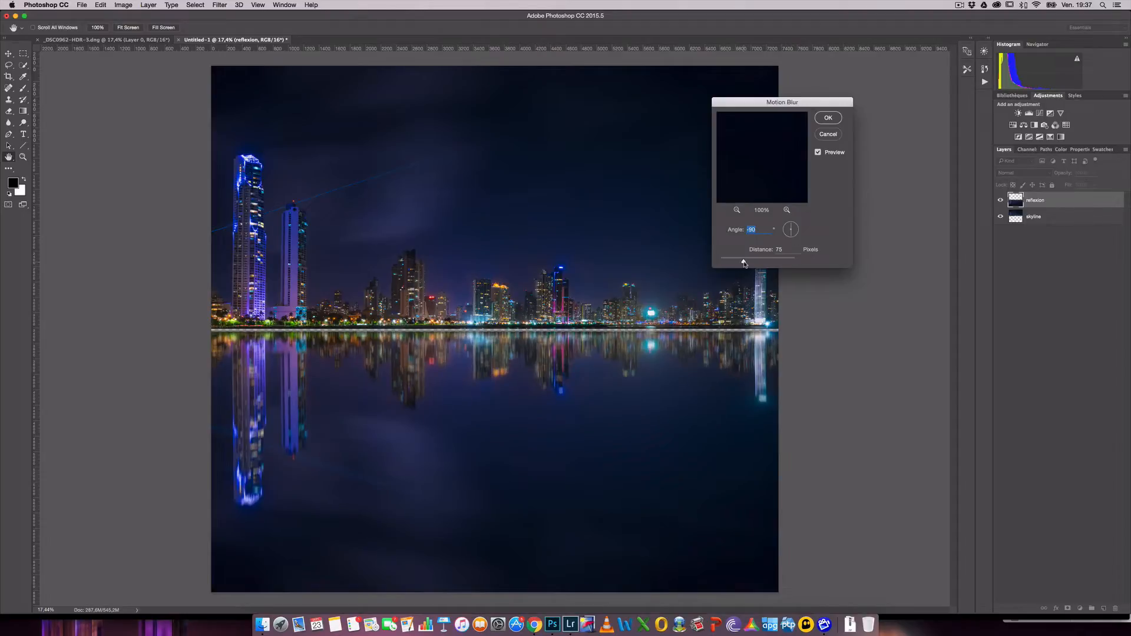
mouse_move(743, 262)
mouse_down()
mouse_move(779, 262)
mouse_move(744, 262)
mouse_up()
drag(744, 262, 744, 262)
click(744, 262)
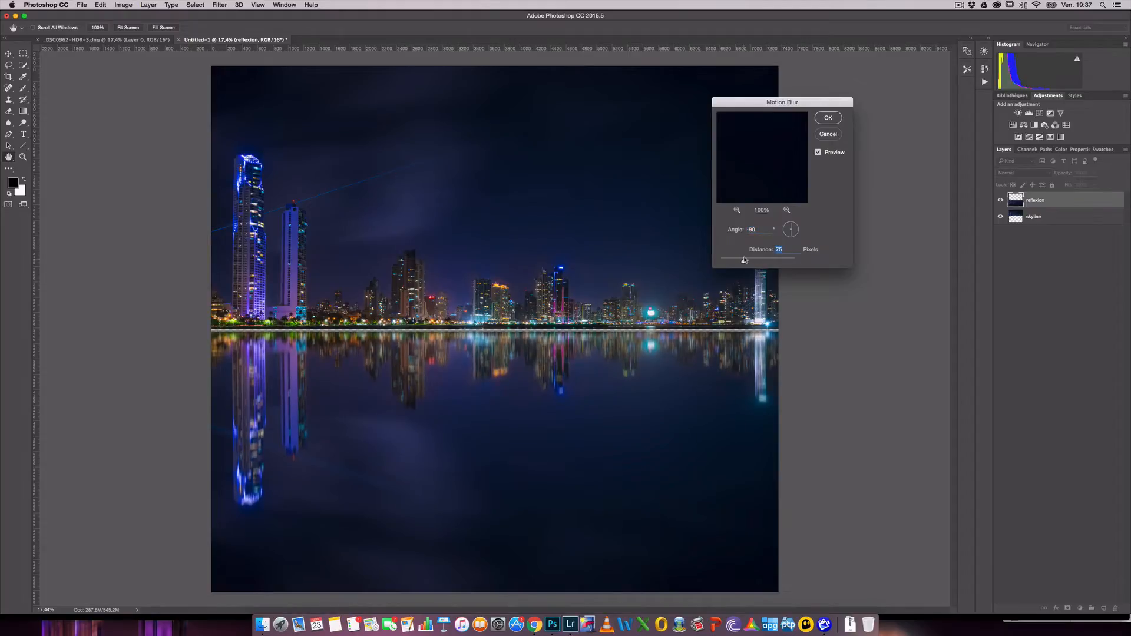
click(834, 120)
Nudge the reflexion layer upward until it covers the thin transparent gap between the shoreline and its reflection
key(z)
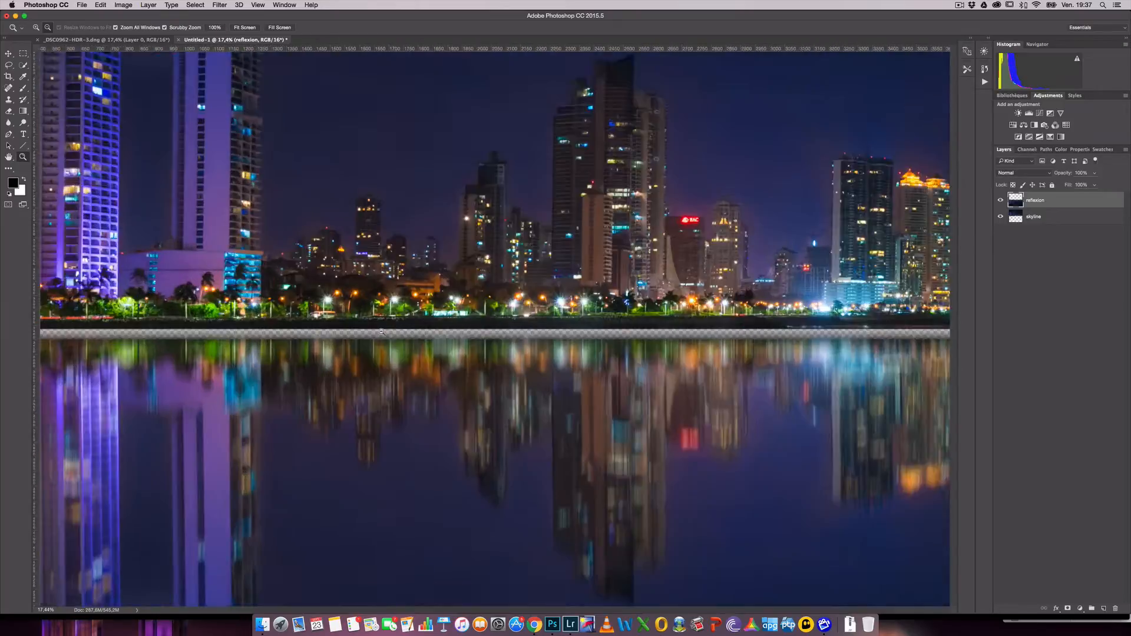
drag(349, 330, 389, 343)
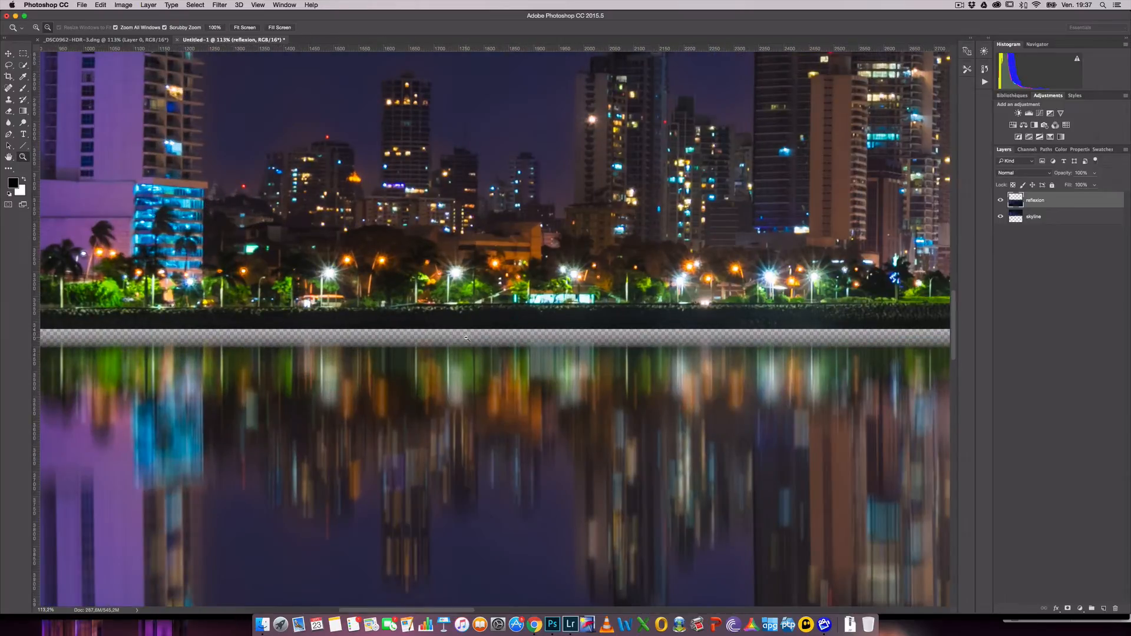
drag(467, 339, 398, 340)
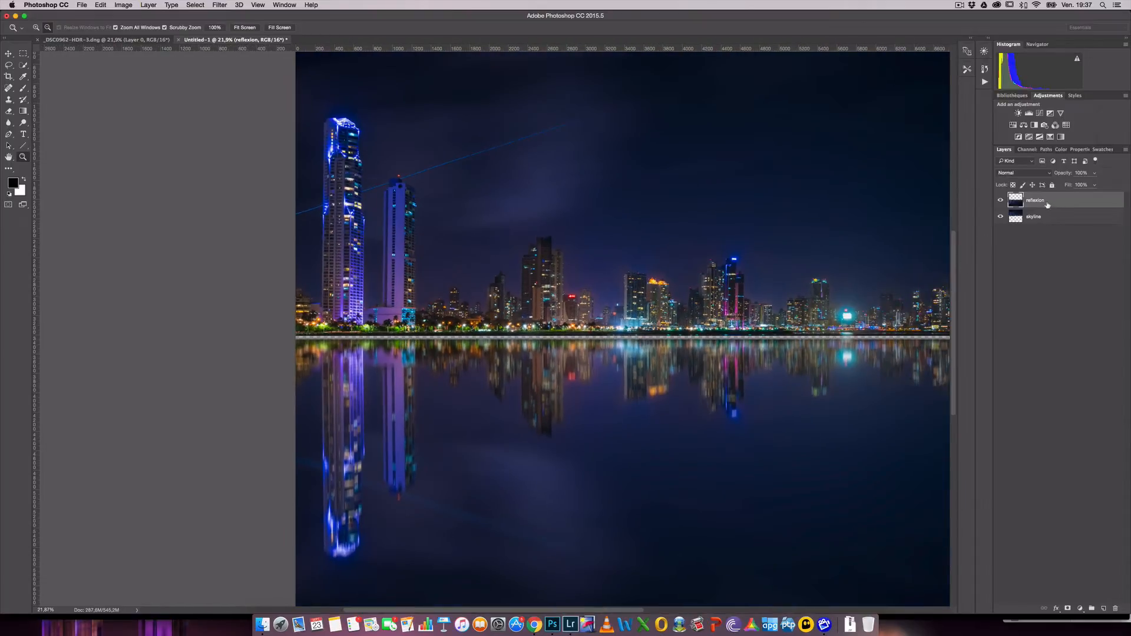
scroll(763, 298, right, 2)
scroll(764, 298, right, 5)
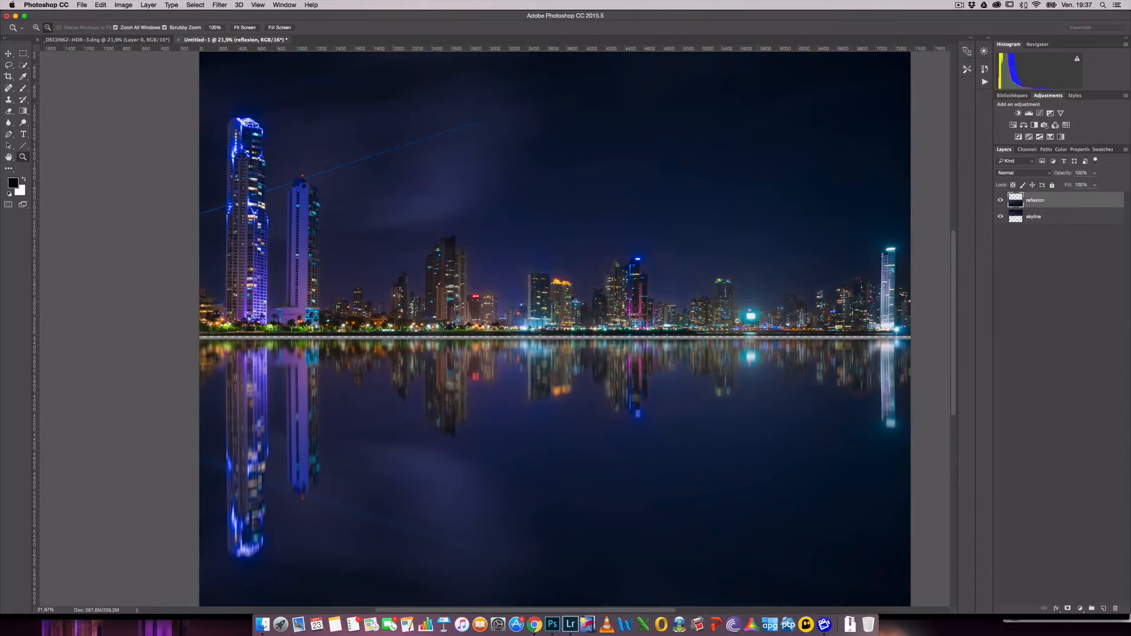
click(8, 53)
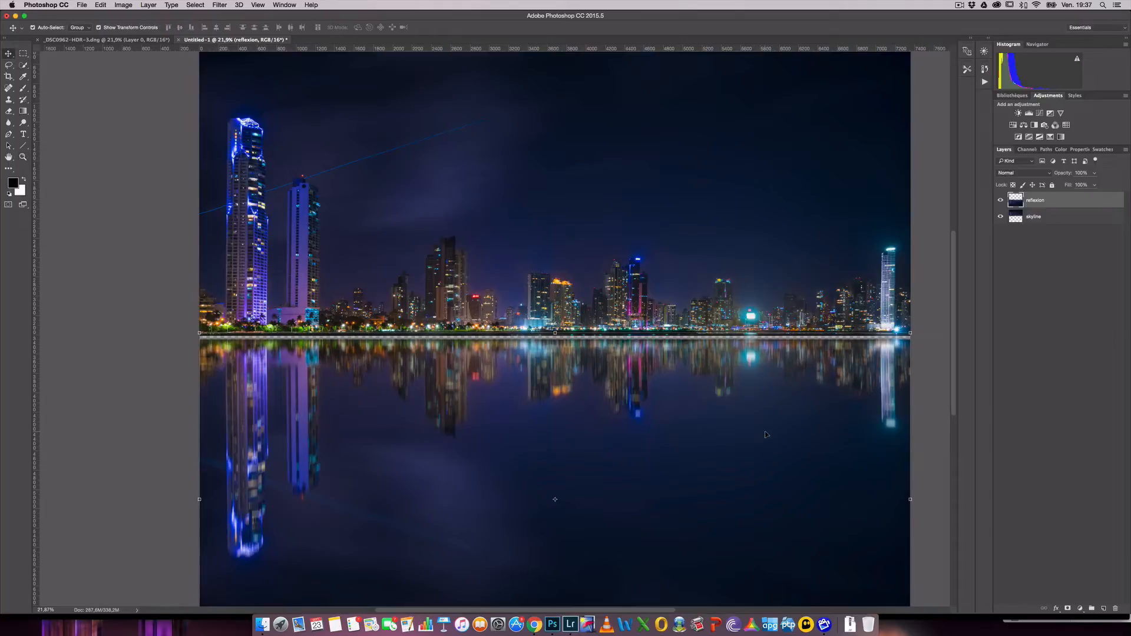
key(shift+Up)
key(shift+Up)
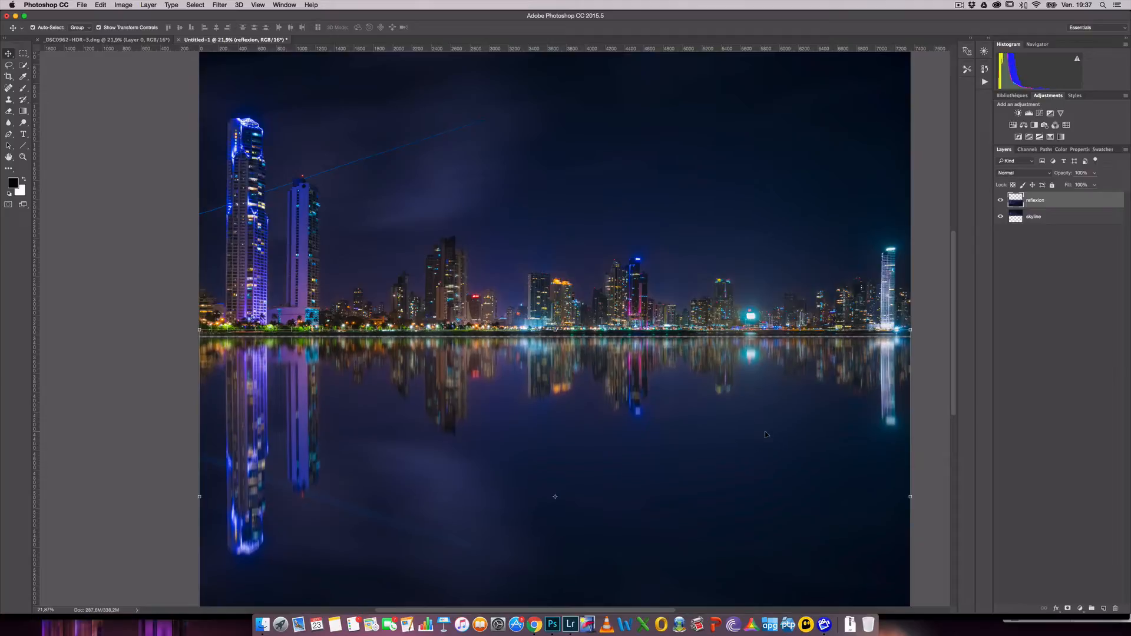
key(Up)
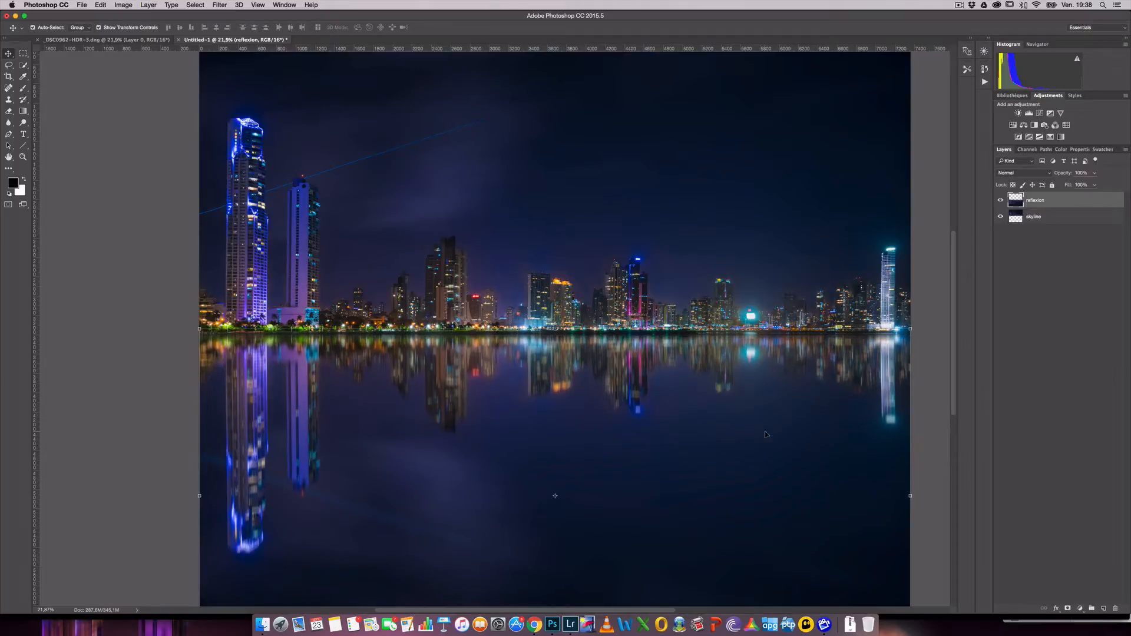
key(Down)
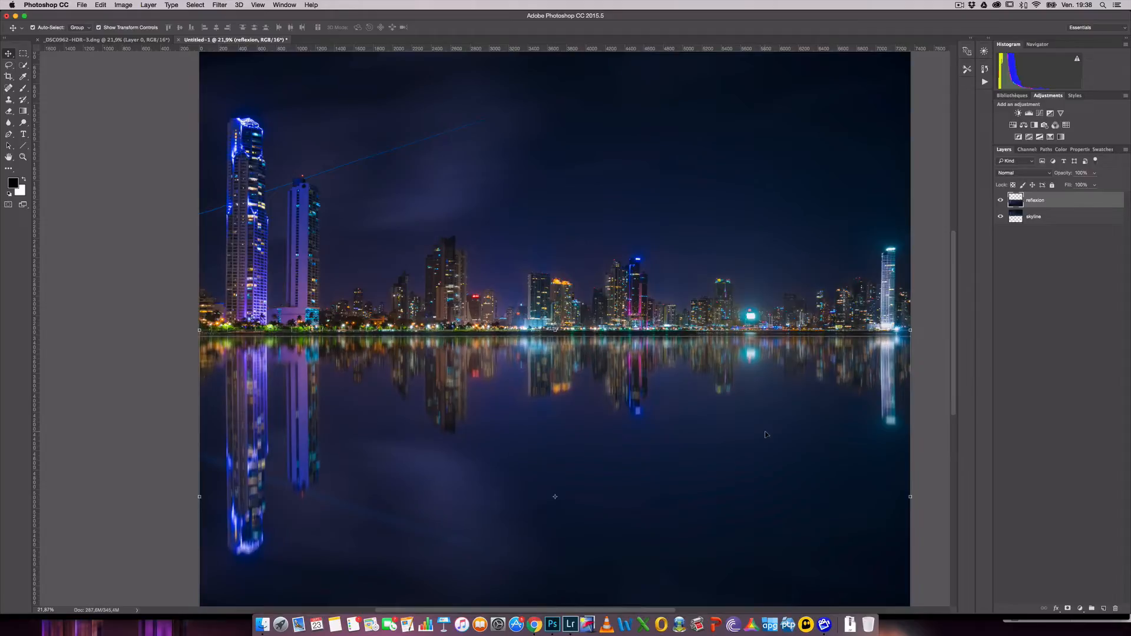
key(Up)
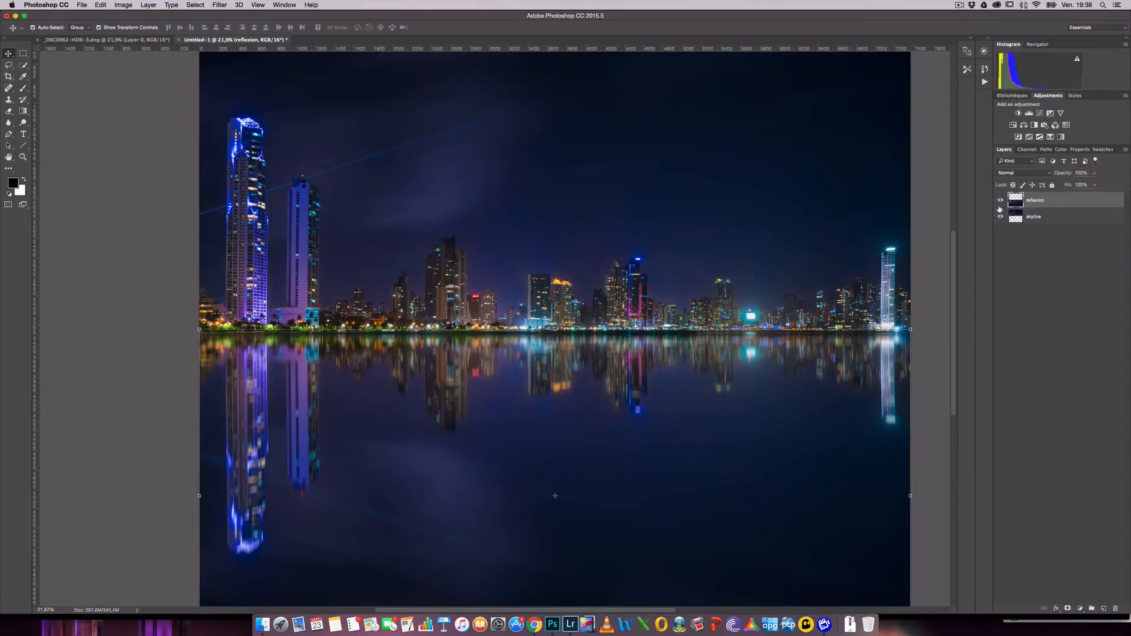
Add a Curves adjustment layer directly above the reflexion layer
click(1032, 220)
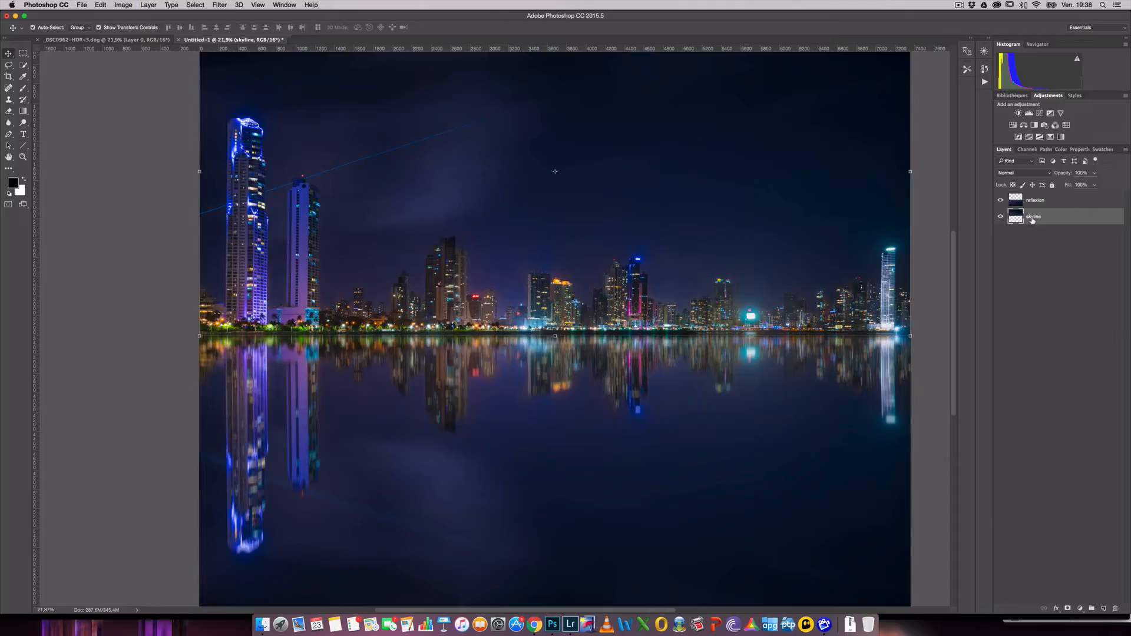
click(1038, 202)
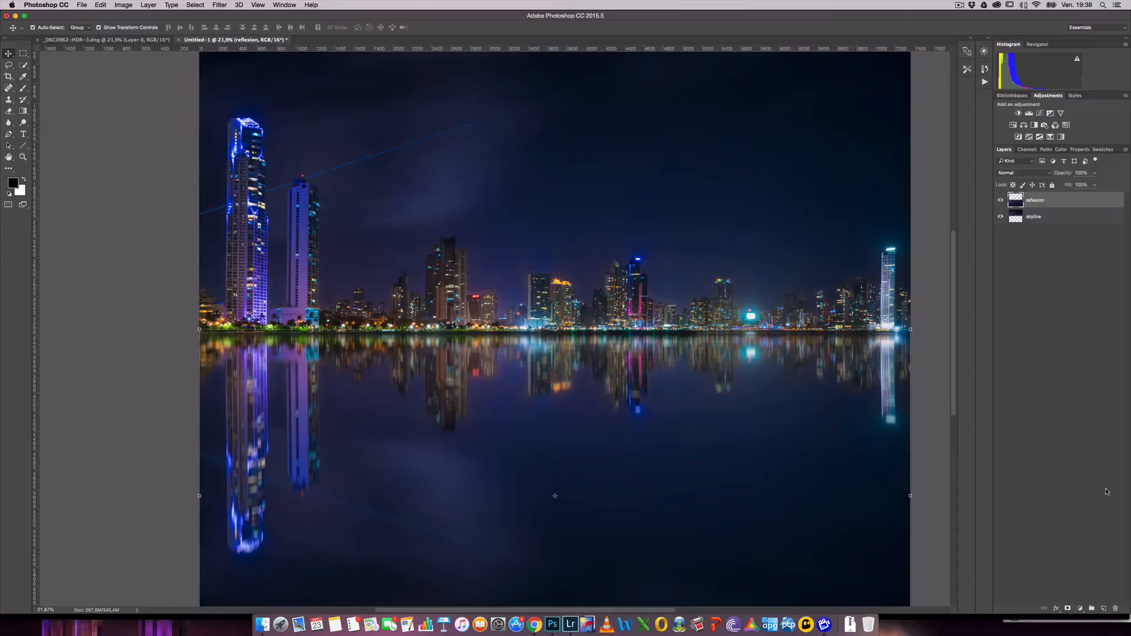
click(1080, 609)
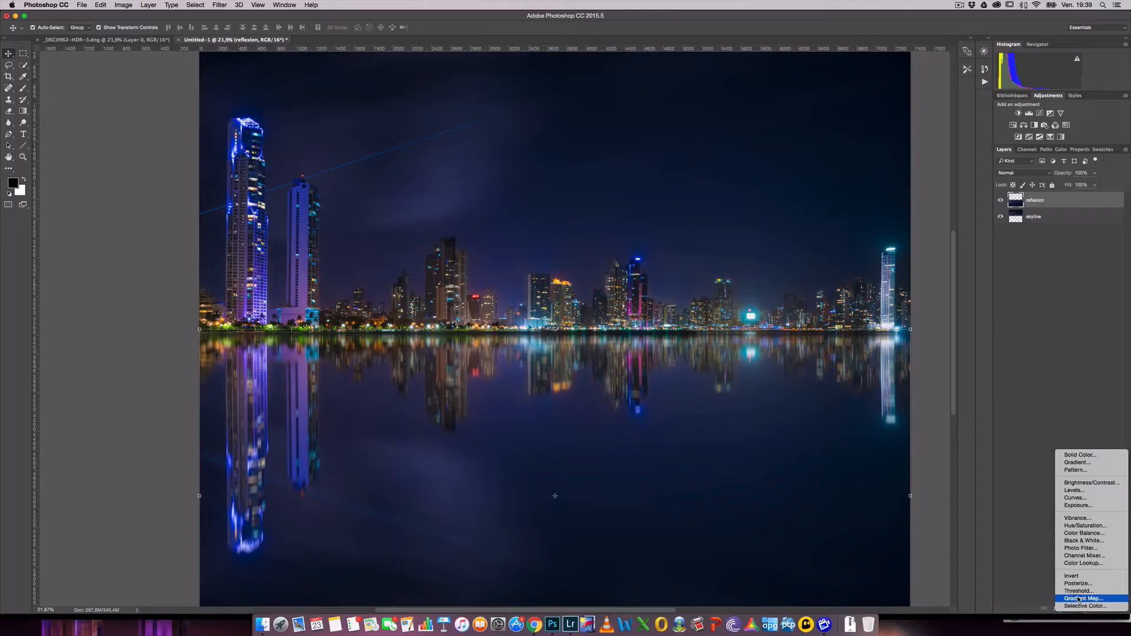
click(1086, 500)
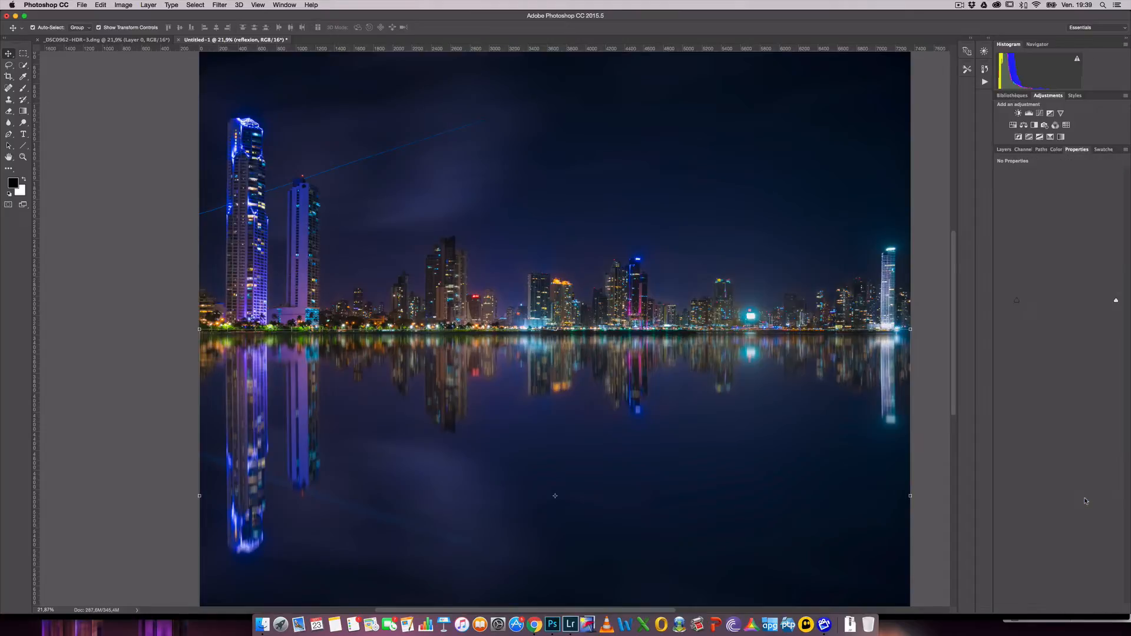
click(1007, 151)
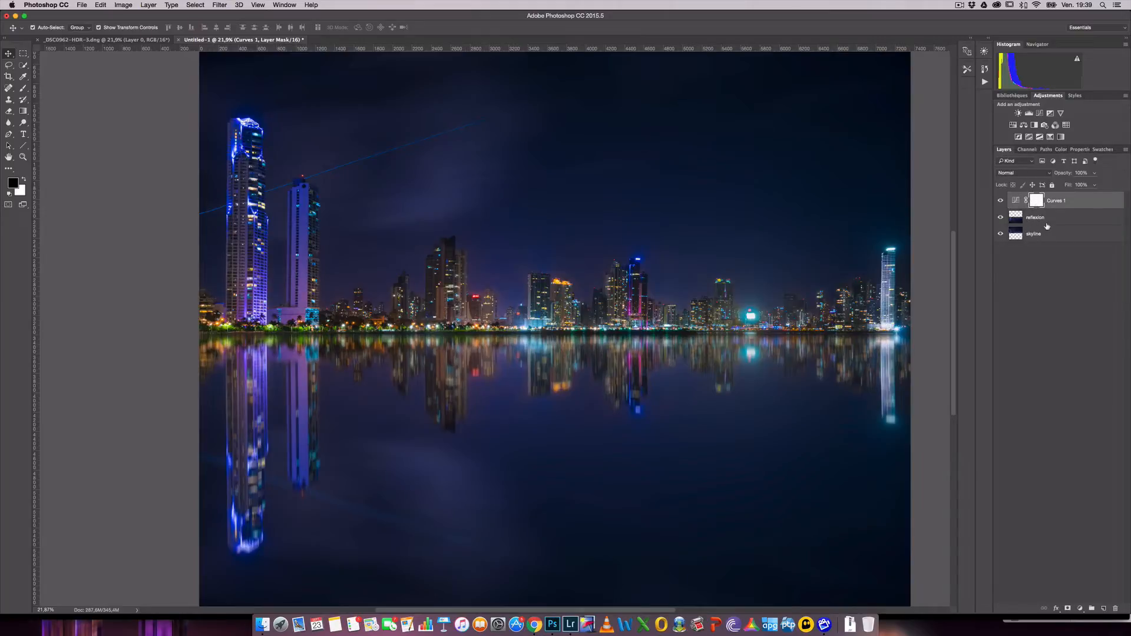
Try darkening the whole image by pulling down the midpoint of the Curves 1 adjustment
double_click(1018, 201)
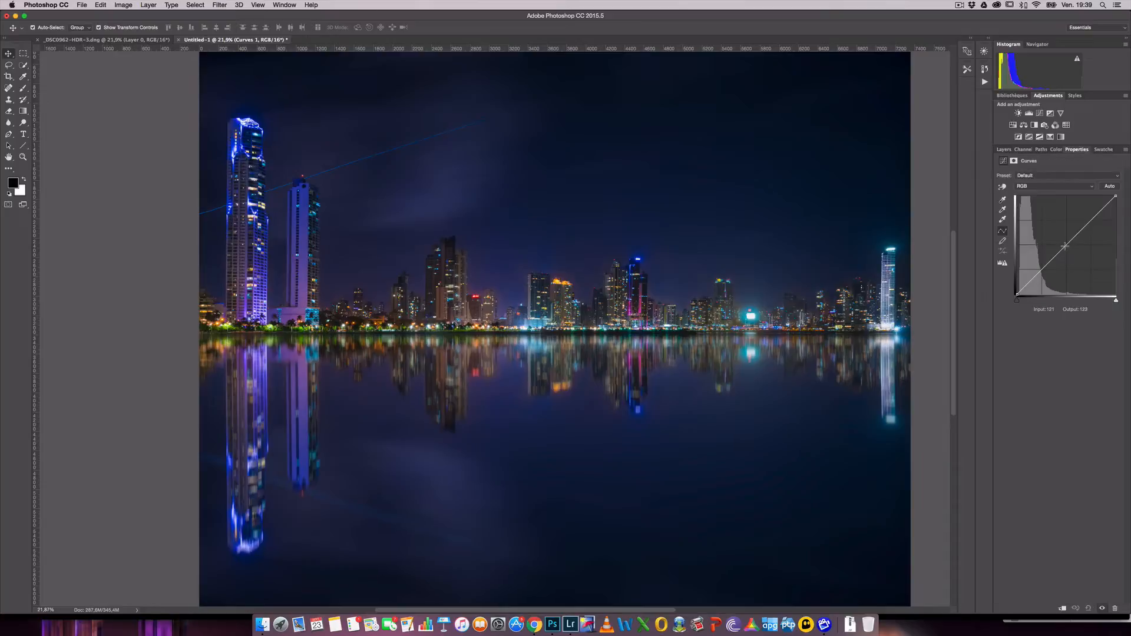
click(1004, 149)
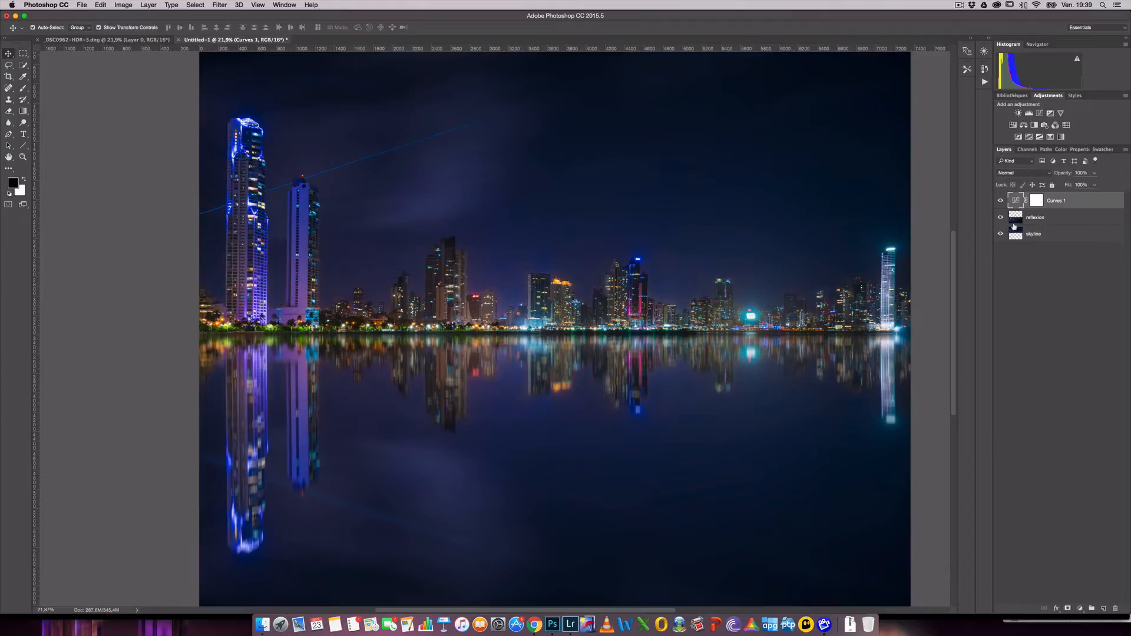
double_click(1020, 201)
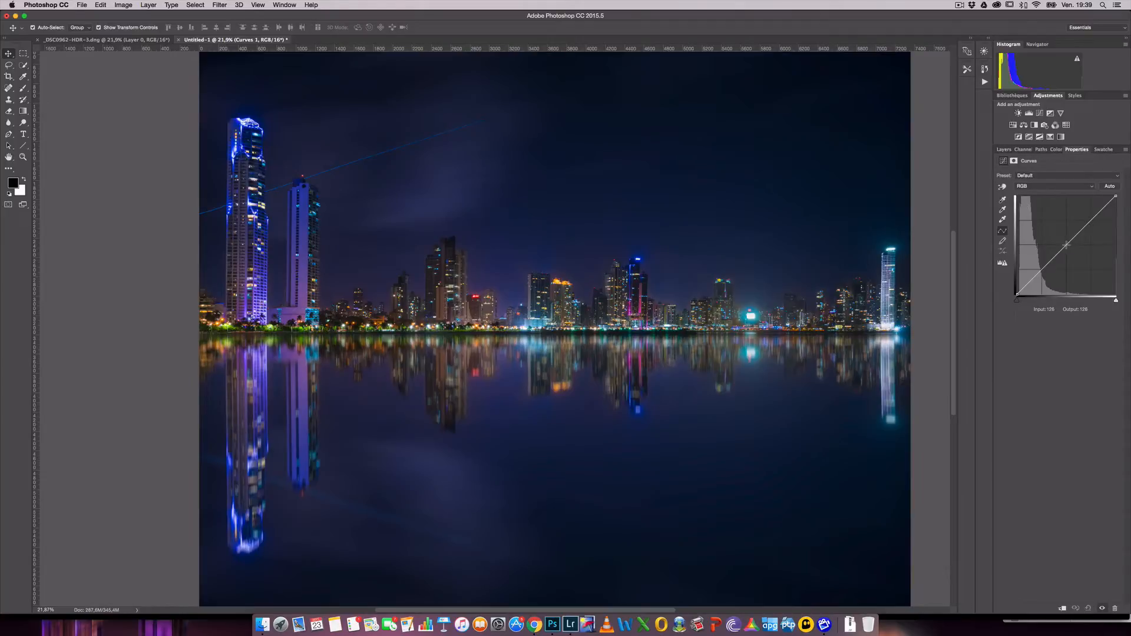
drag(1067, 244, 1098, 309)
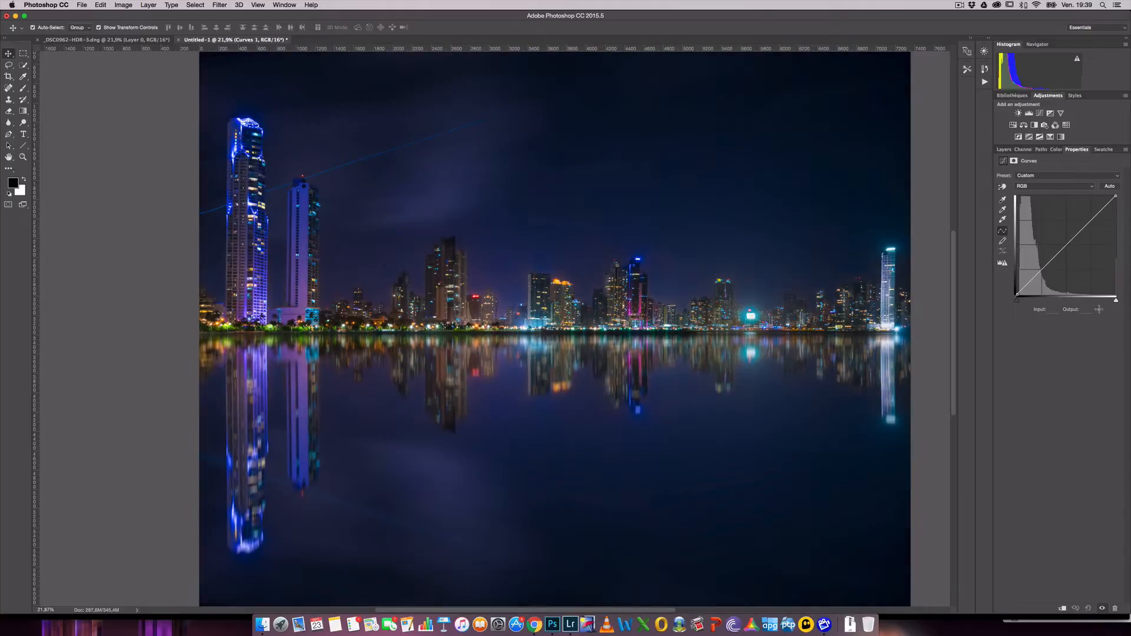
Clip the Curves 1 adjustment to the reflexion layer and darken the reflection by lowering the curve's midpoint to about input 135, output 104
click(1004, 150)
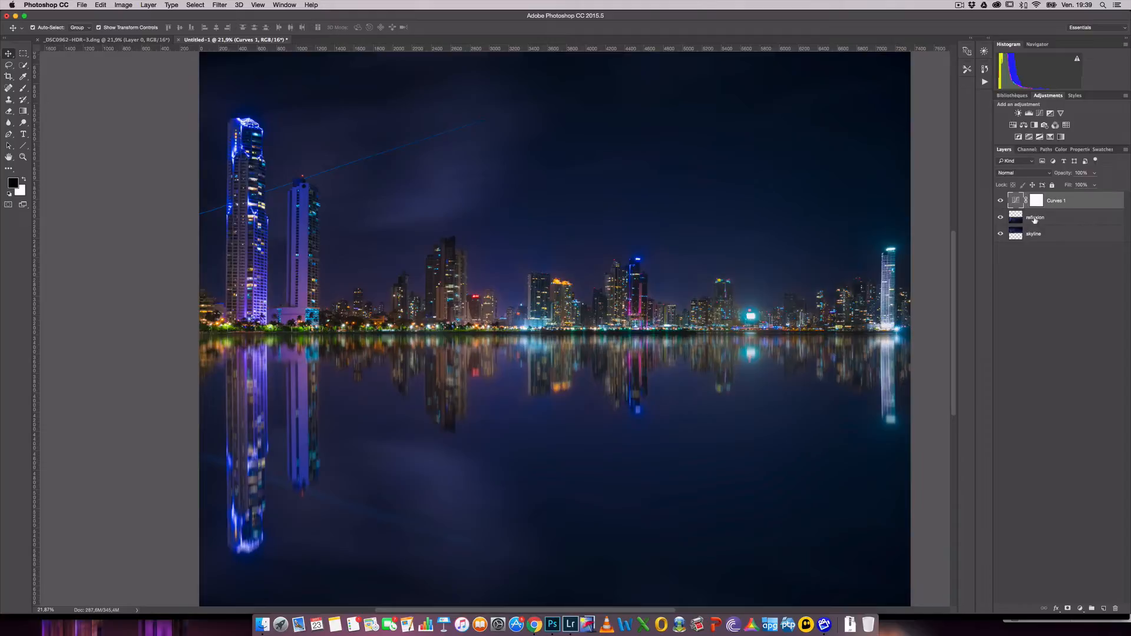
click(1079, 150)
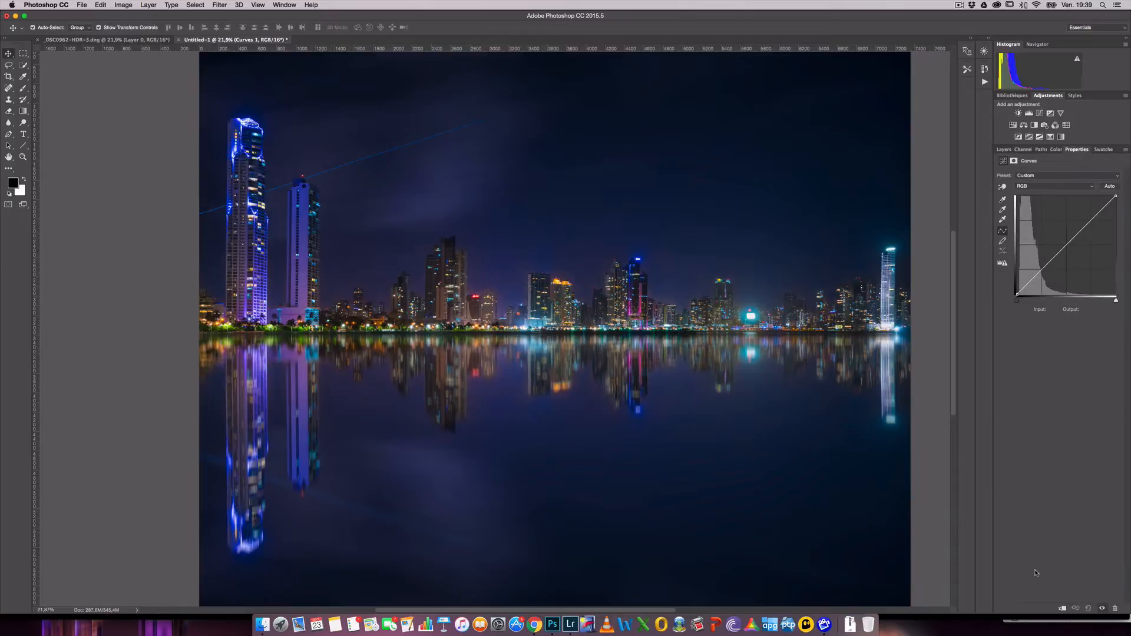
click(1063, 609)
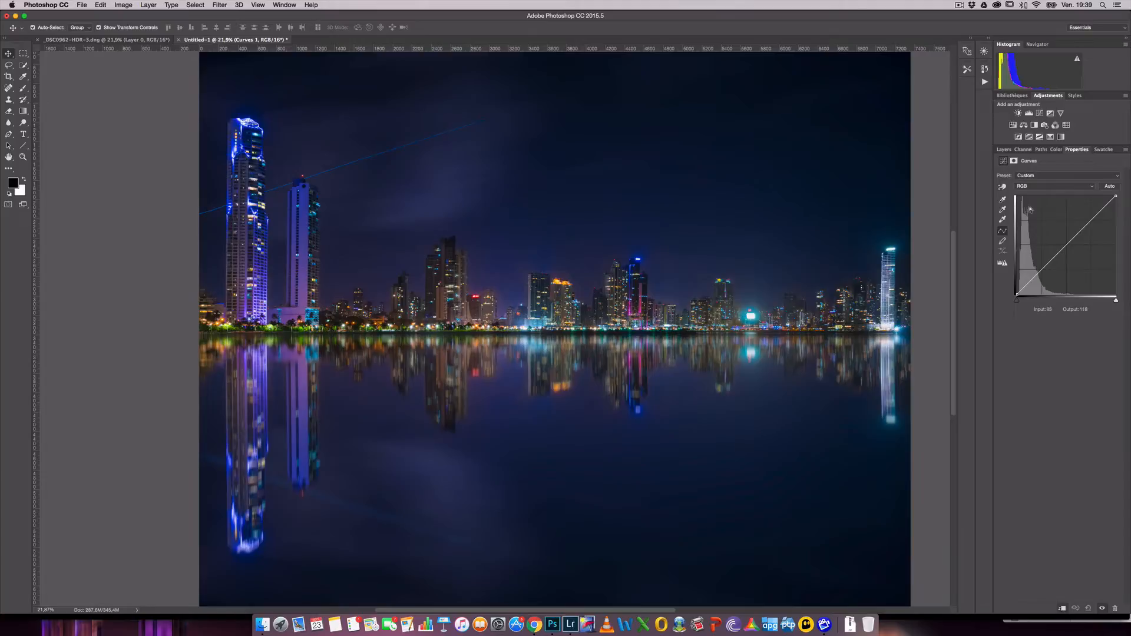
click(1004, 149)
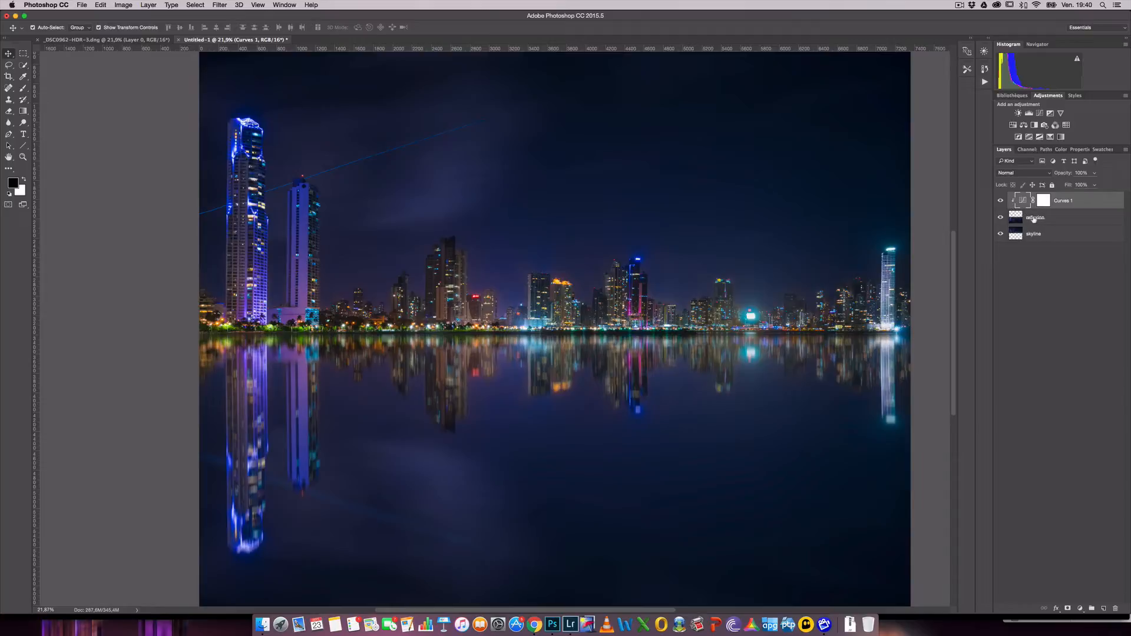
click(1073, 150)
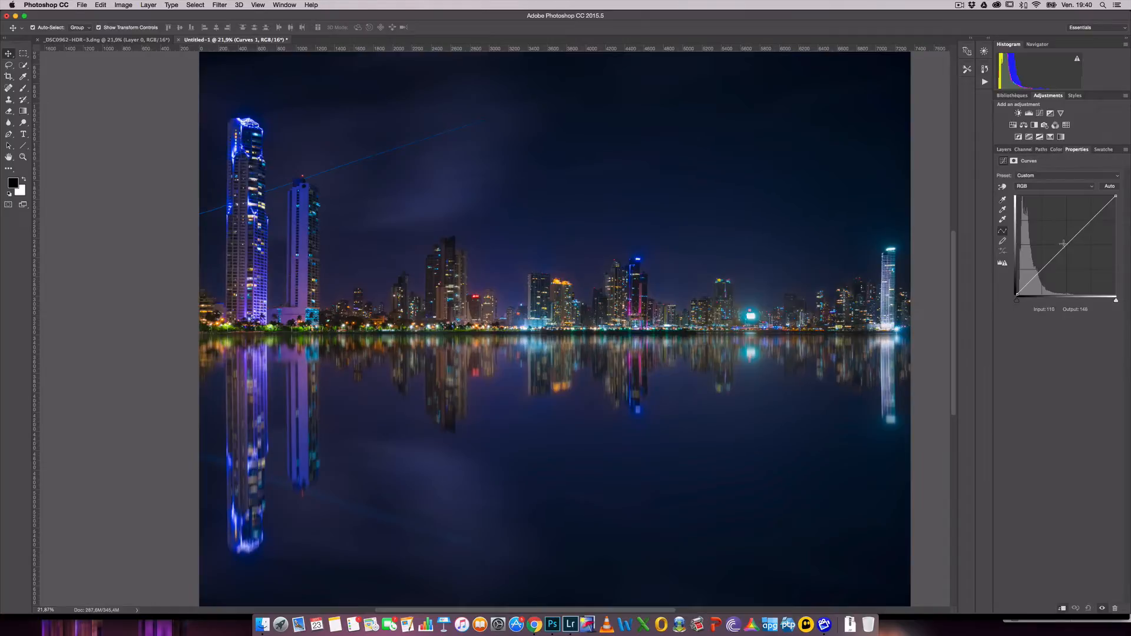
drag(1066, 246, 1070, 254)
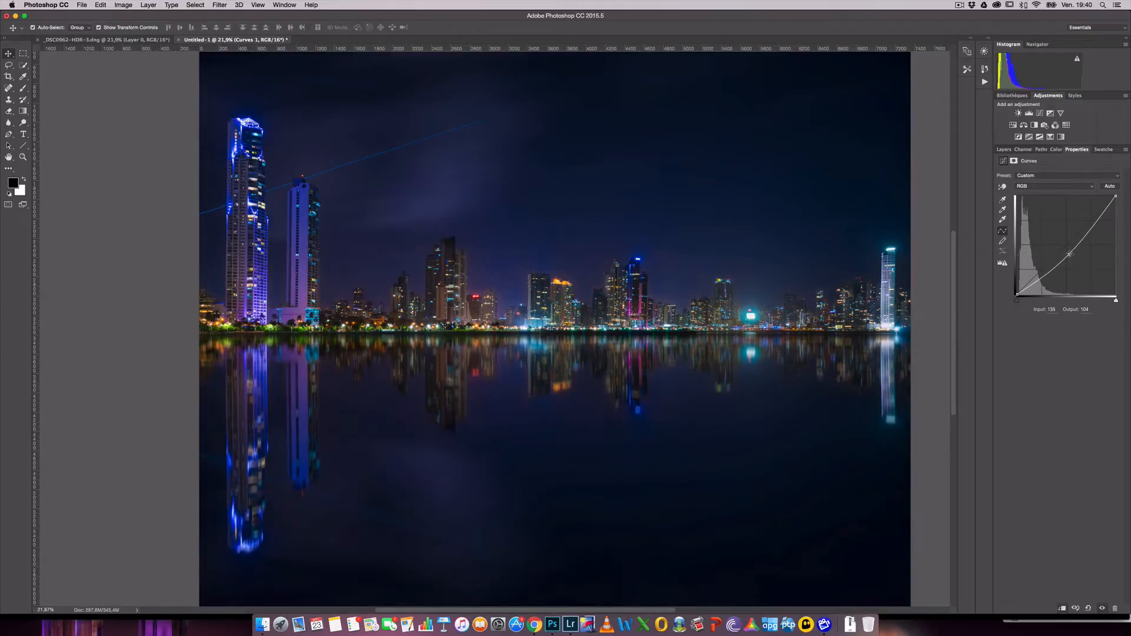
Stamp all visible layers into a new merged layer above the Curves 1 adjustment
click(1004, 150)
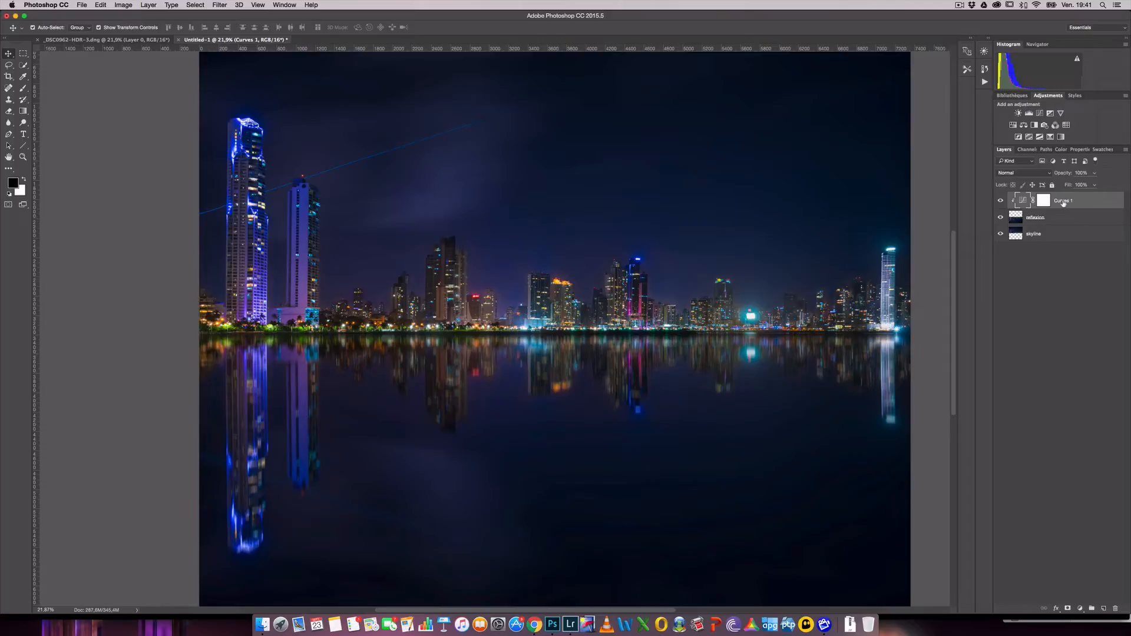
right_click(1063, 203)
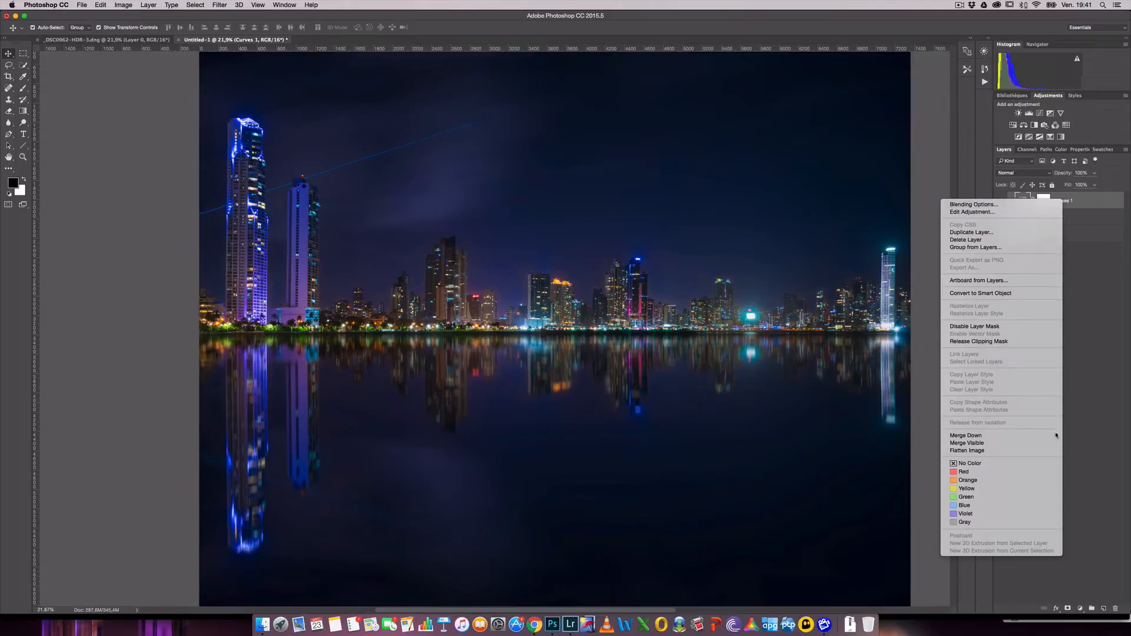
click(1013, 451)
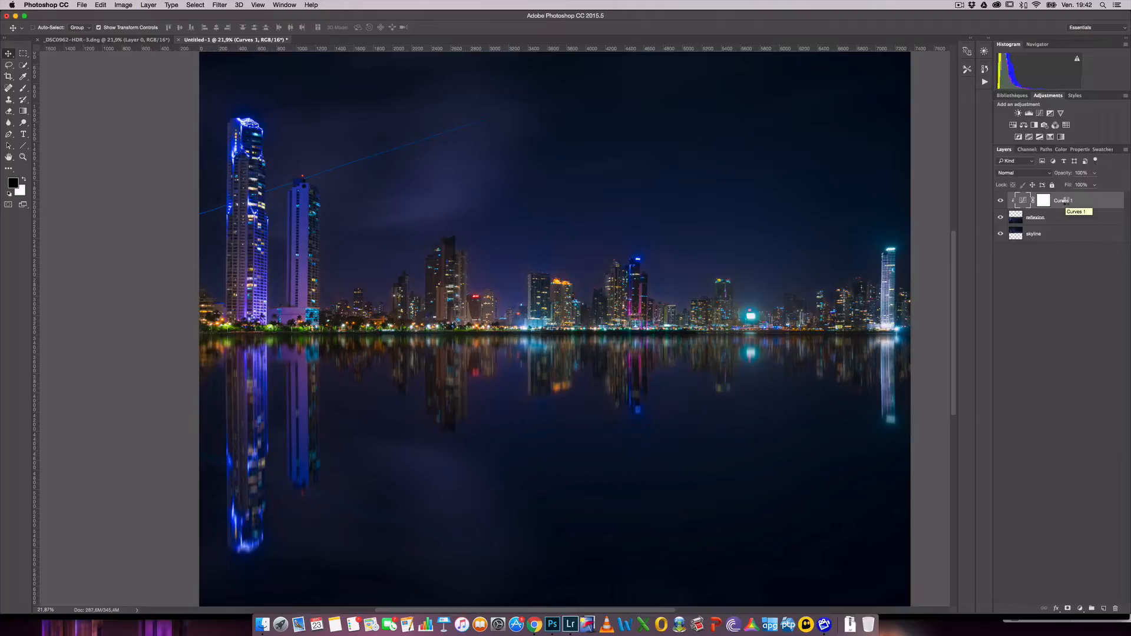
key(super+alt+shift+e)
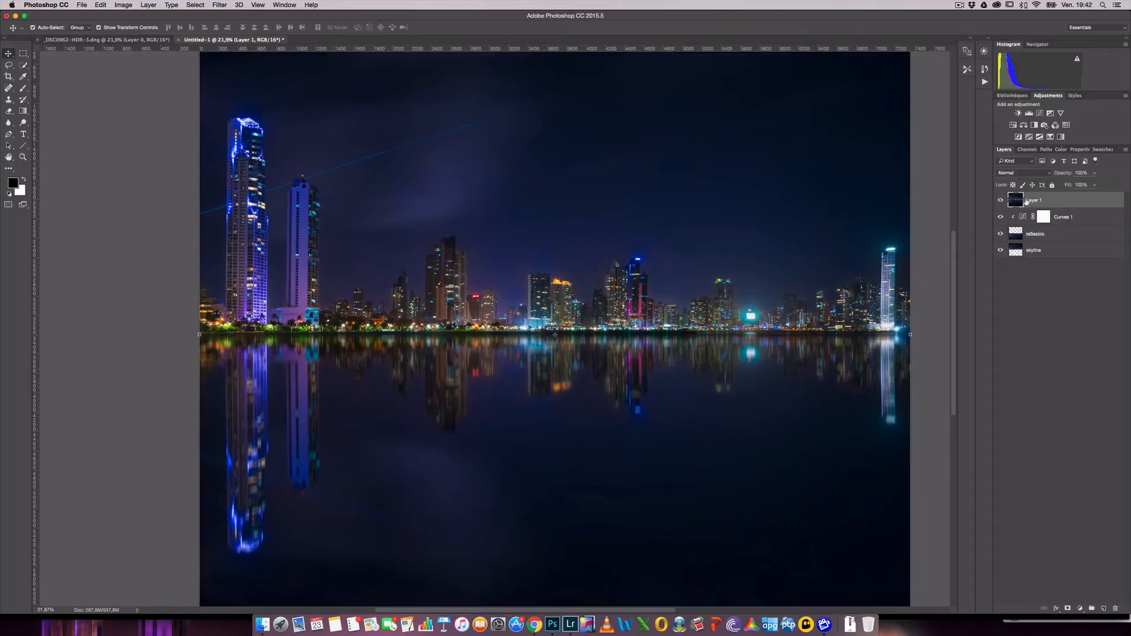
Open the Nik Collection Color Efex Pro 4 filter on the stamped layer
click(223, 7)
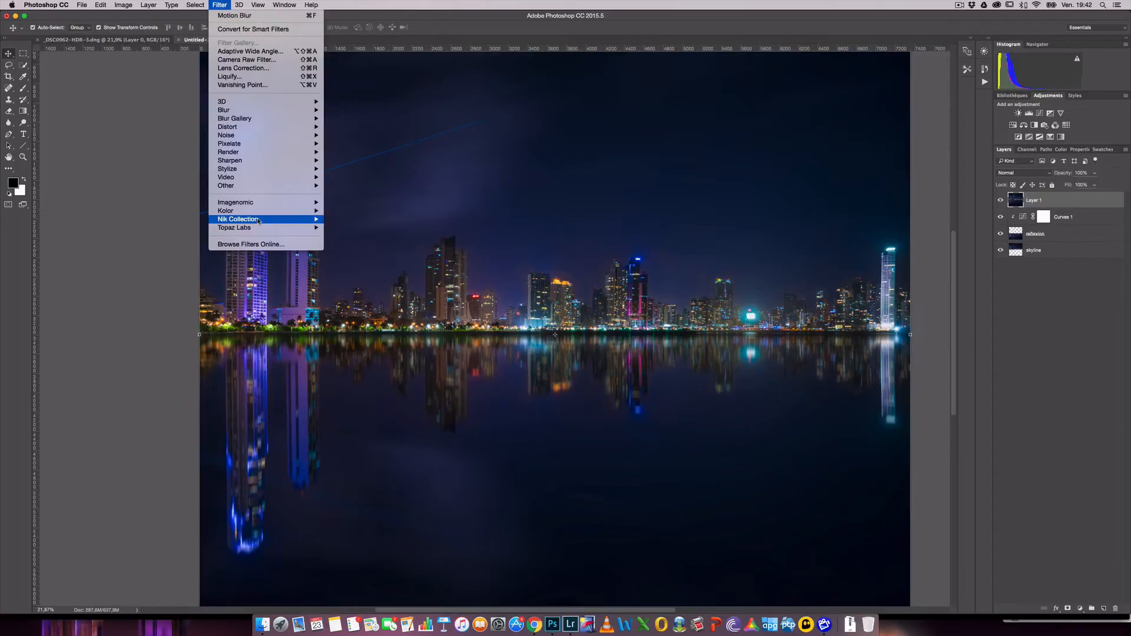
mouse_move(286, 223)
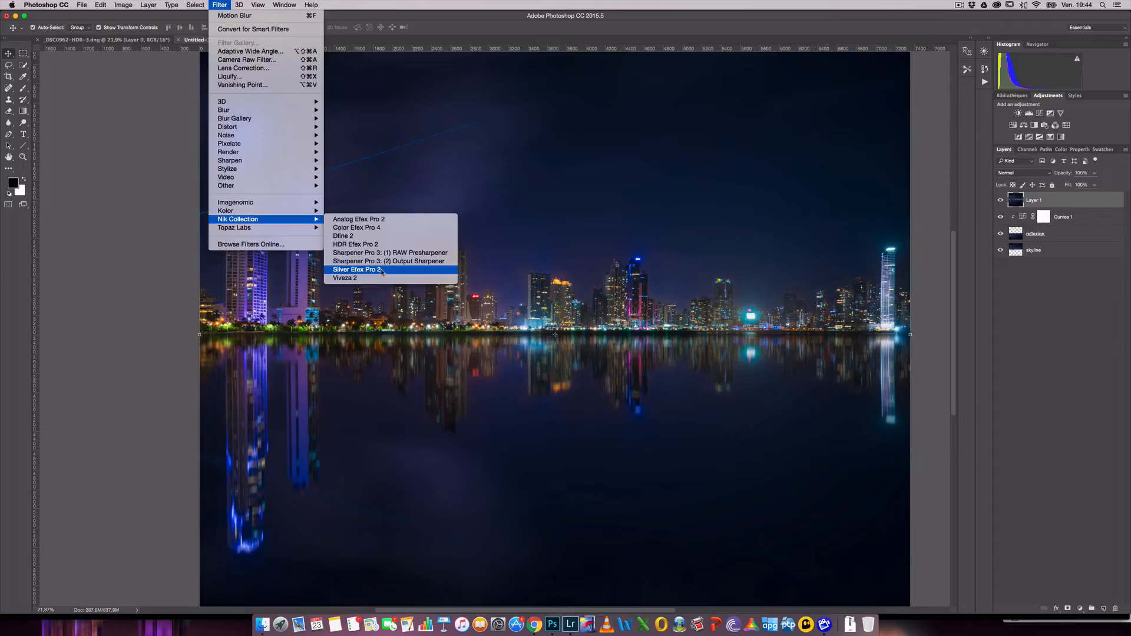
click(398, 229)
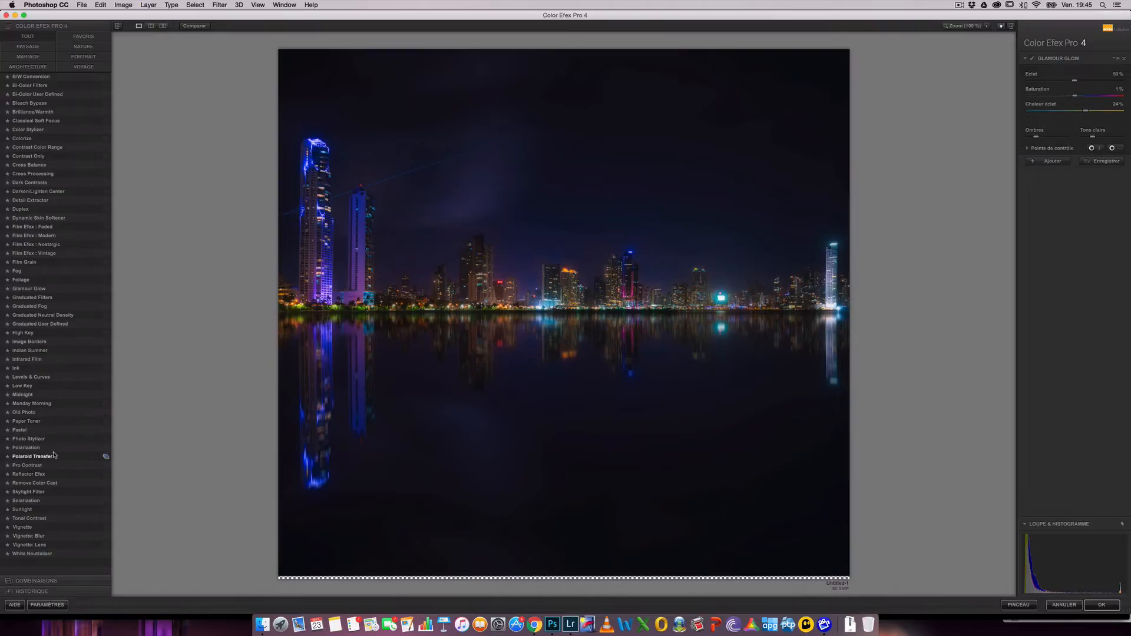
Preview a range of Color Efex filters on the image, from B/W Conversion through Film Efex: Nostalgic
click(45, 79)
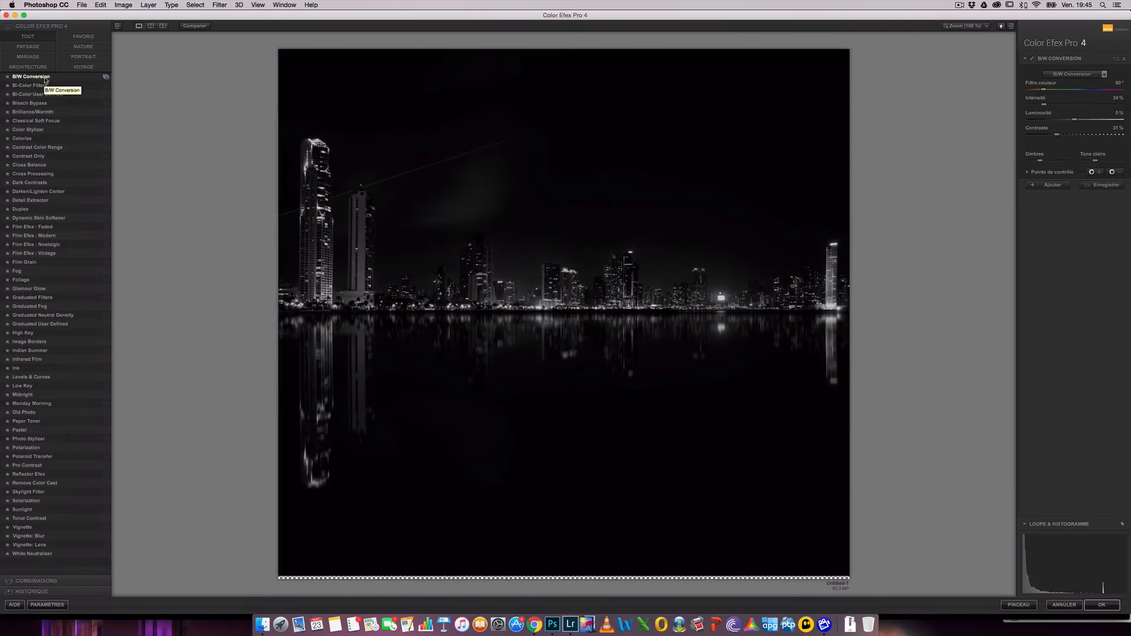
click(43, 87)
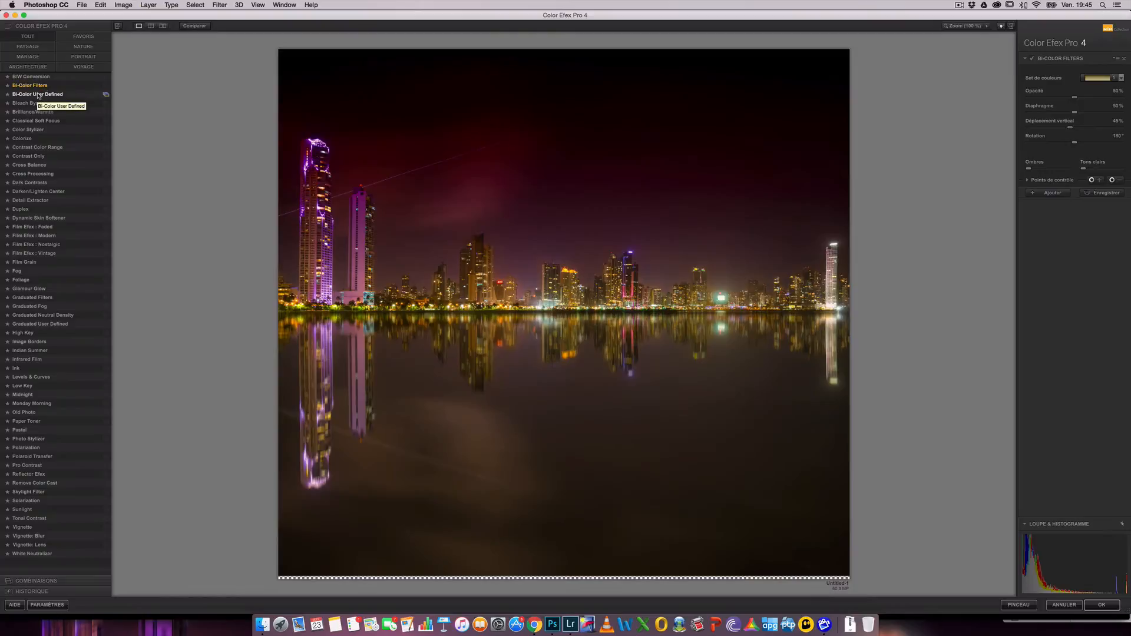
click(37, 94)
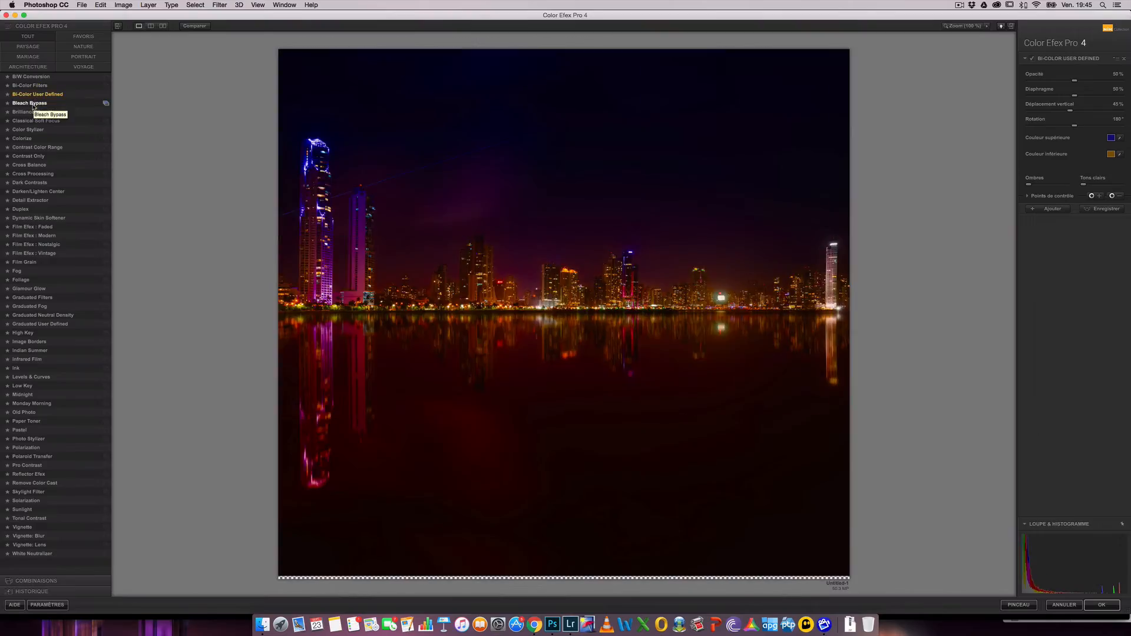
click(37, 103)
click(35, 112)
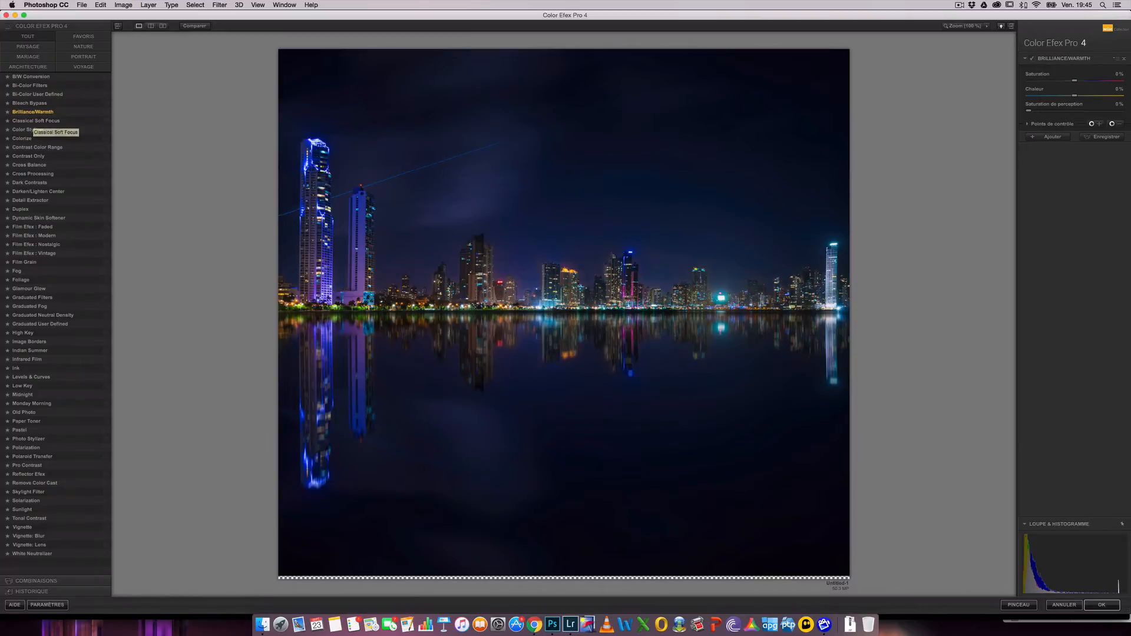
mouse_move(1076, 98)
mouse_down()
mouse_move(1098, 98)
mouse_move(1075, 97)
mouse_move(1083, 81)
mouse_move(1073, 81)
mouse_up()
click(27, 129)
click(30, 141)
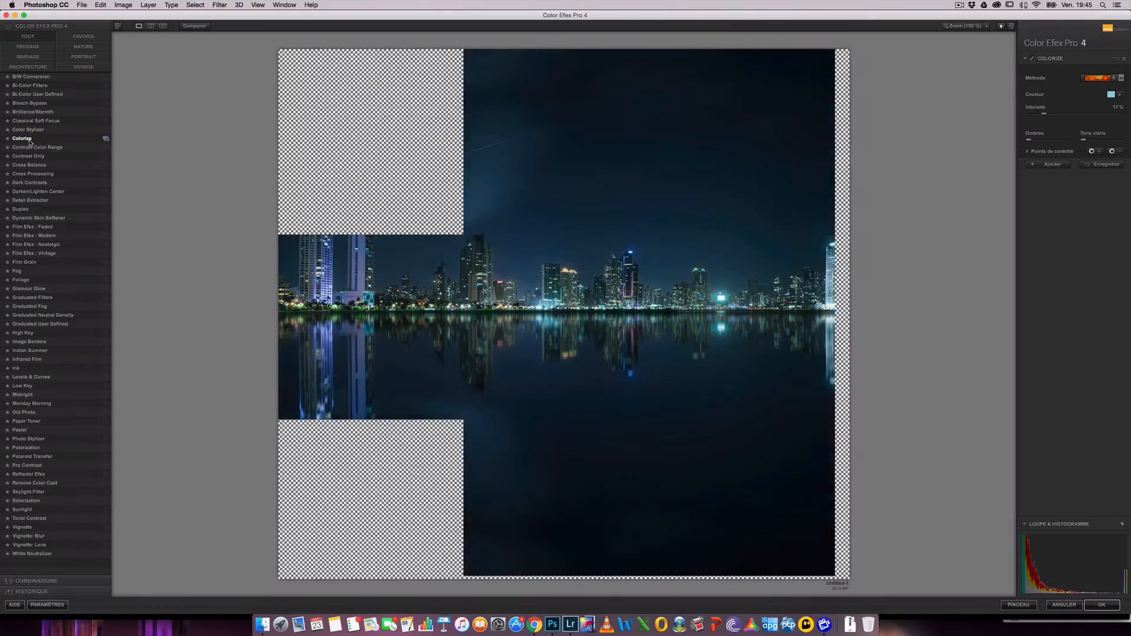
click(33, 148)
click(30, 166)
click(31, 174)
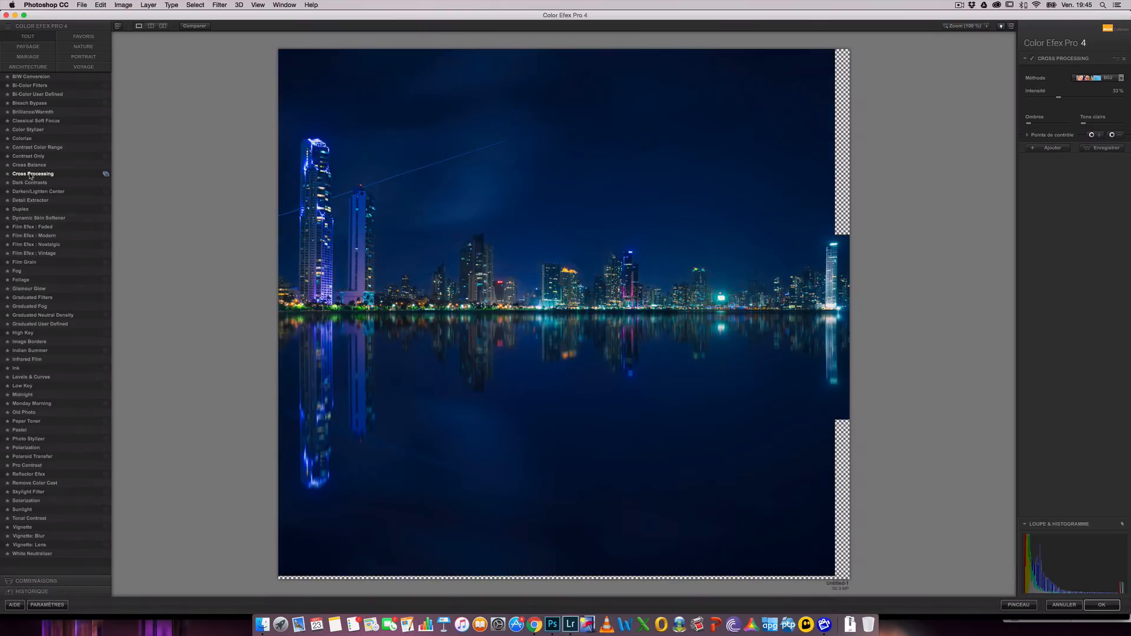
click(29, 182)
click(31, 192)
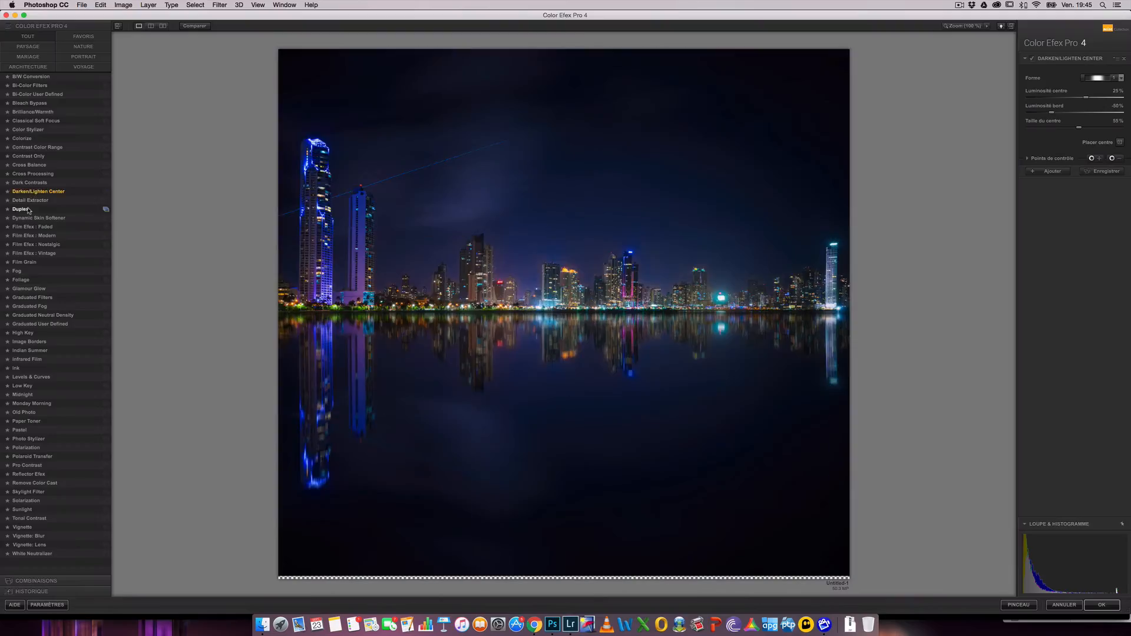
click(29, 210)
click(30, 218)
click(31, 228)
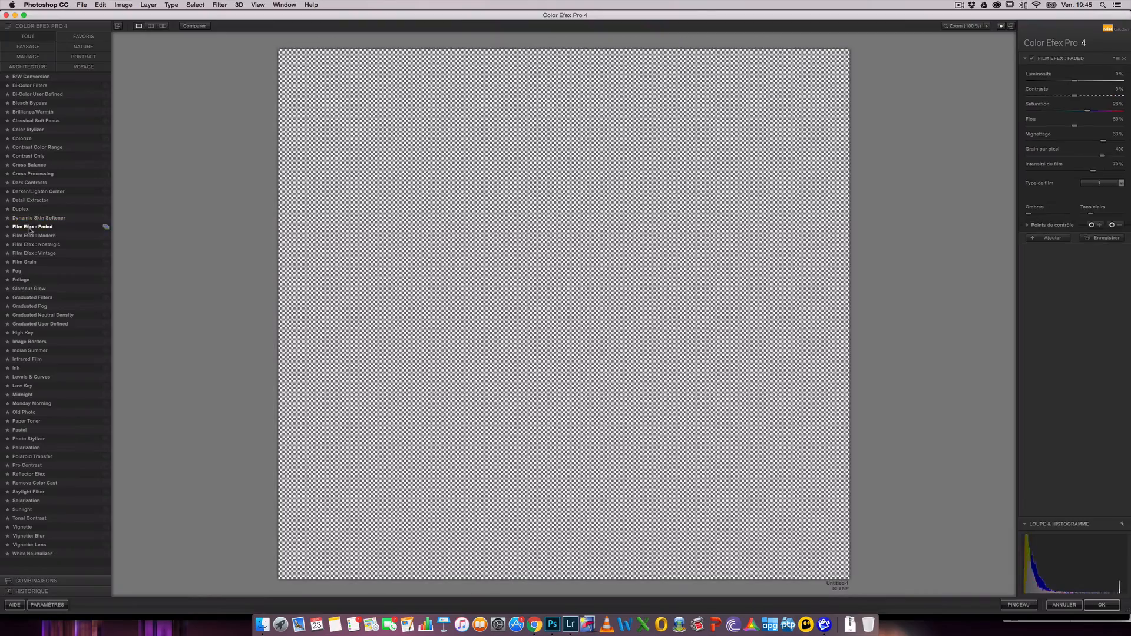
click(32, 235)
click(32, 245)
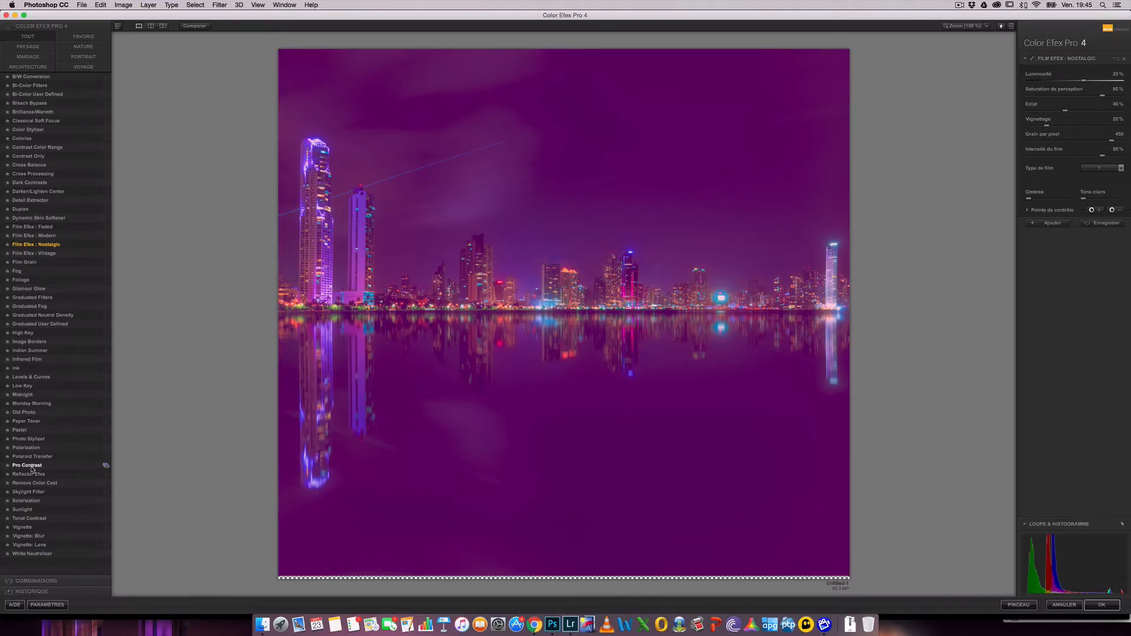
Choose the Pro Contrast filter and set its color cast correction to about 18%
click(35, 470)
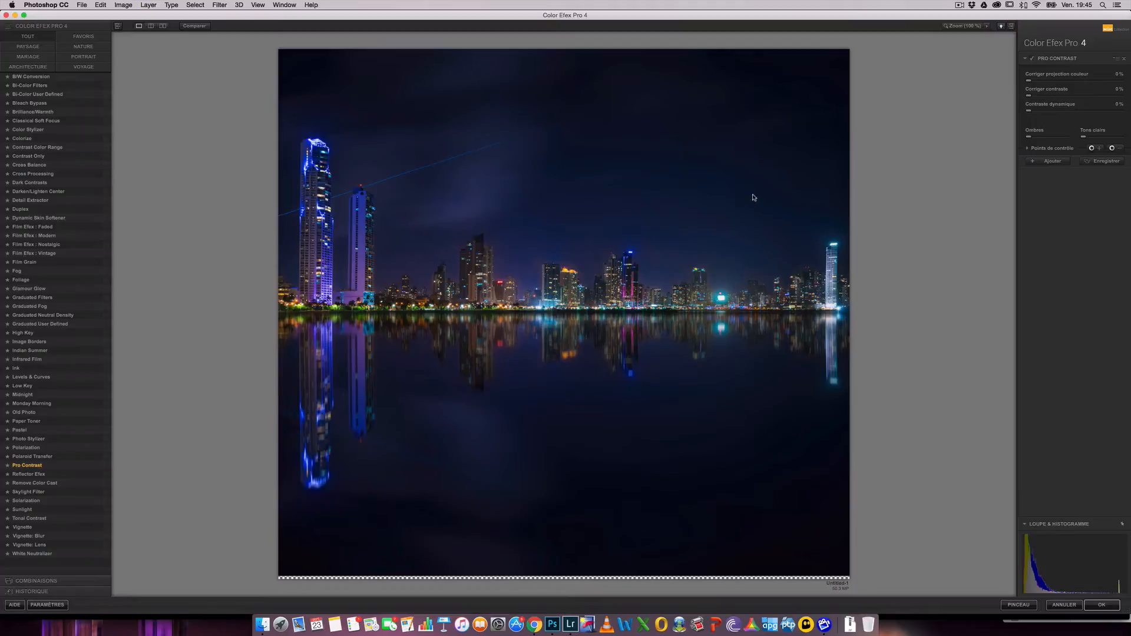
click(1089, 81)
drag(1099, 84, 1023, 84)
drag(1022, 83, 1076, 87)
drag(1074, 80, 1004, 83)
mouse_move(1030, 82)
mouse_down()
mouse_move(1062, 87)
mouse_move(1051, 86)
mouse_up()
mouse_move(1049, 83)
mouse_down()
mouse_move(1027, 85)
mouse_move(1045, 84)
mouse_up()
Test a stronger contrast correction, return it to 0%, and set the dynamic contrast to 13%
drag(1029, 98, 1073, 95)
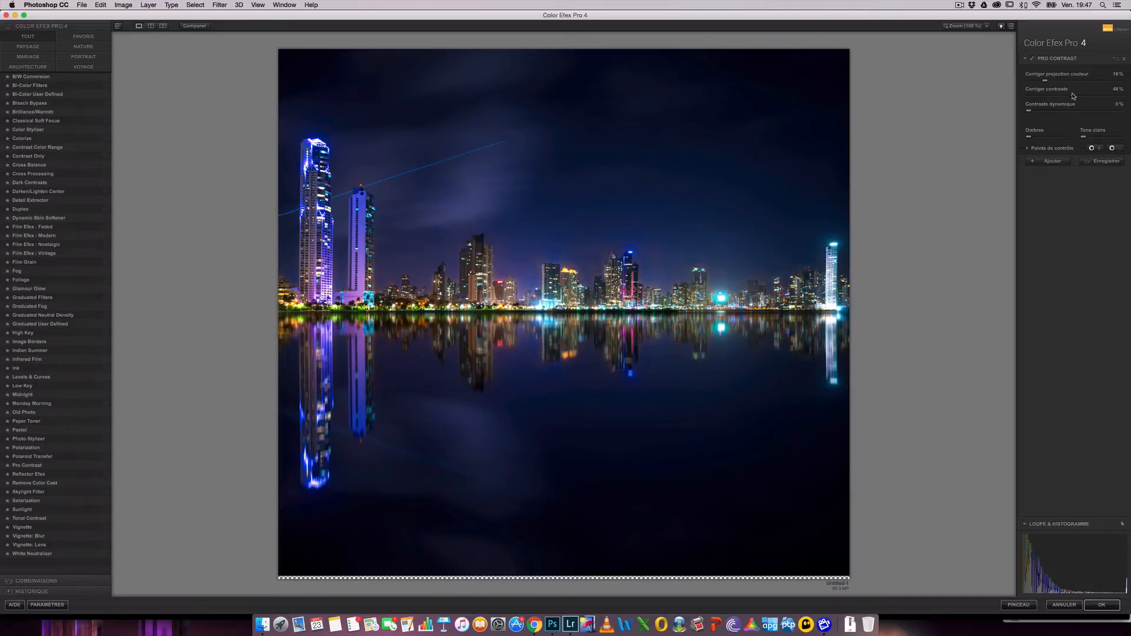
drag(1073, 95, 999, 93)
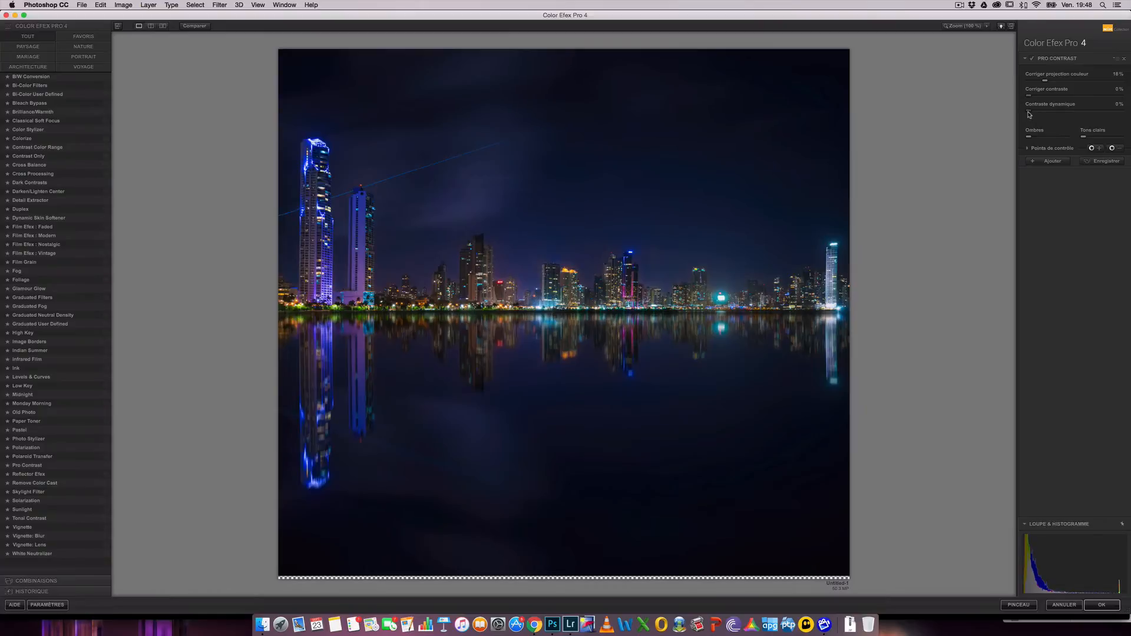
mouse_move(1029, 112)
mouse_down()
mouse_move(1053, 112)
mouse_move(1042, 116)
mouse_up()
Raise the Pro Contrast filter's shadow and highlight settings slightly
drag(1084, 137, 1094, 141)
drag(1084, 137, 1032, 139)
drag(1096, 140, 1037, 140)
Compare the image with and without the Pro Contrast effect and apply the filter
click(1033, 59)
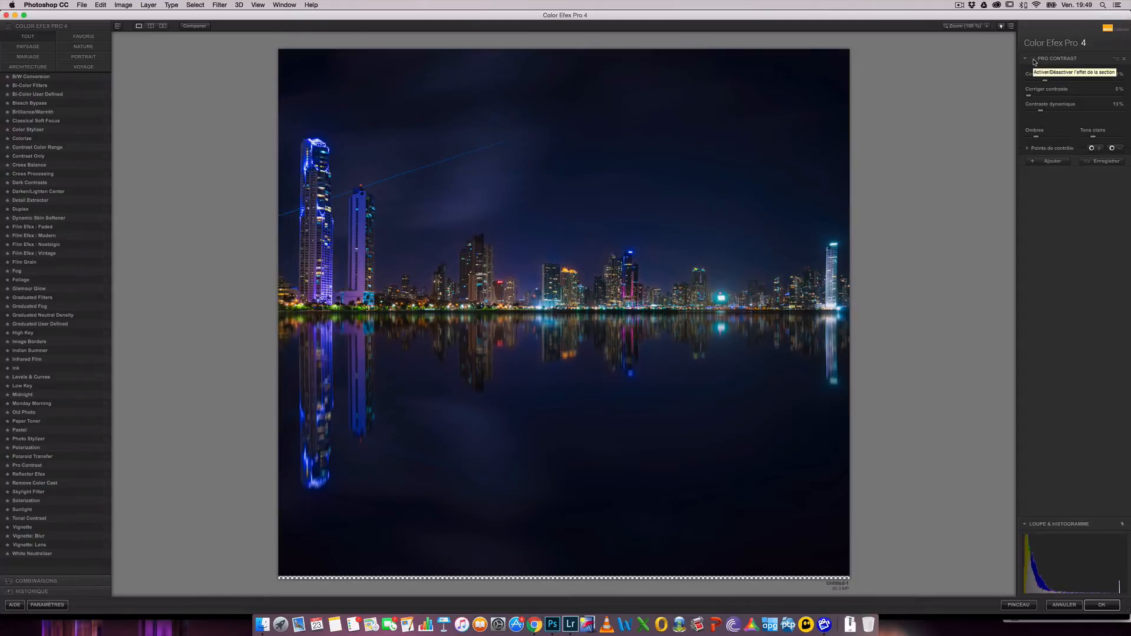
click(1033, 59)
click(1033, 59)
click(1033, 59)
click(1032, 60)
click(1032, 58)
click(1033, 60)
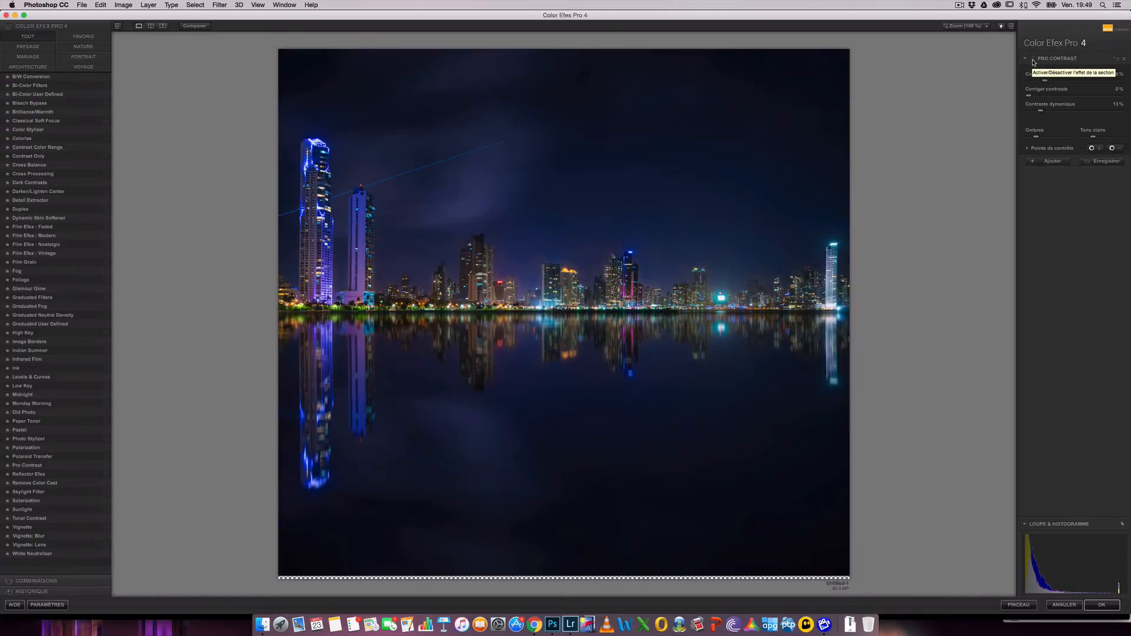
click(1032, 59)
click(1032, 59)
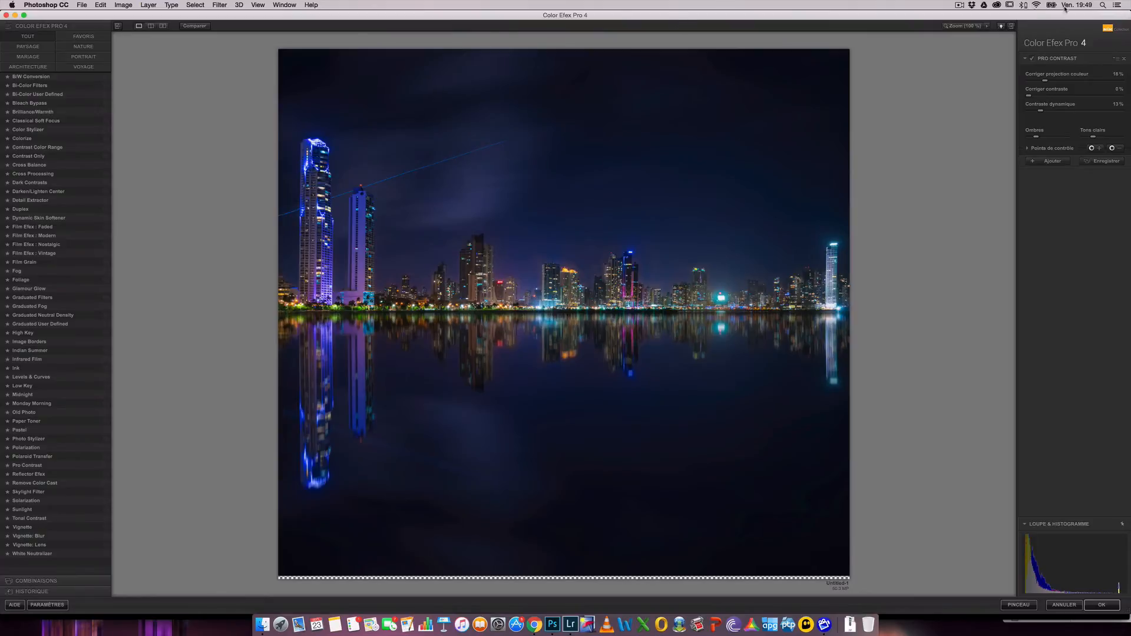
click(1113, 609)
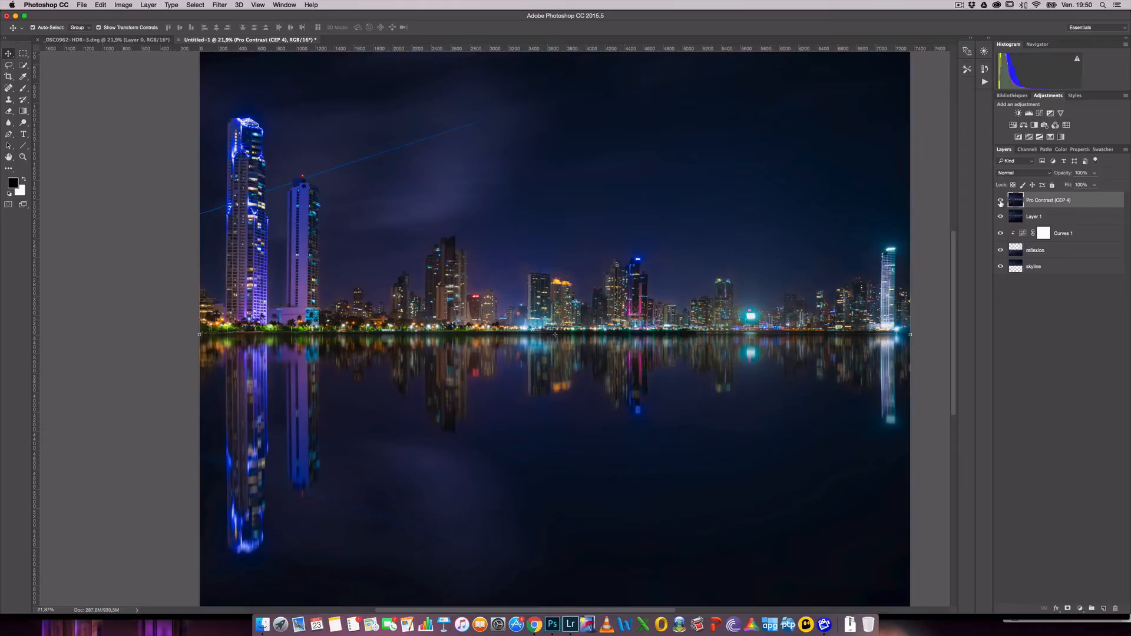
Compare the image with the Pro Contrast (CEP 4) layer hidden and shown, and set that layer's opacity to 70%
click(1049, 220)
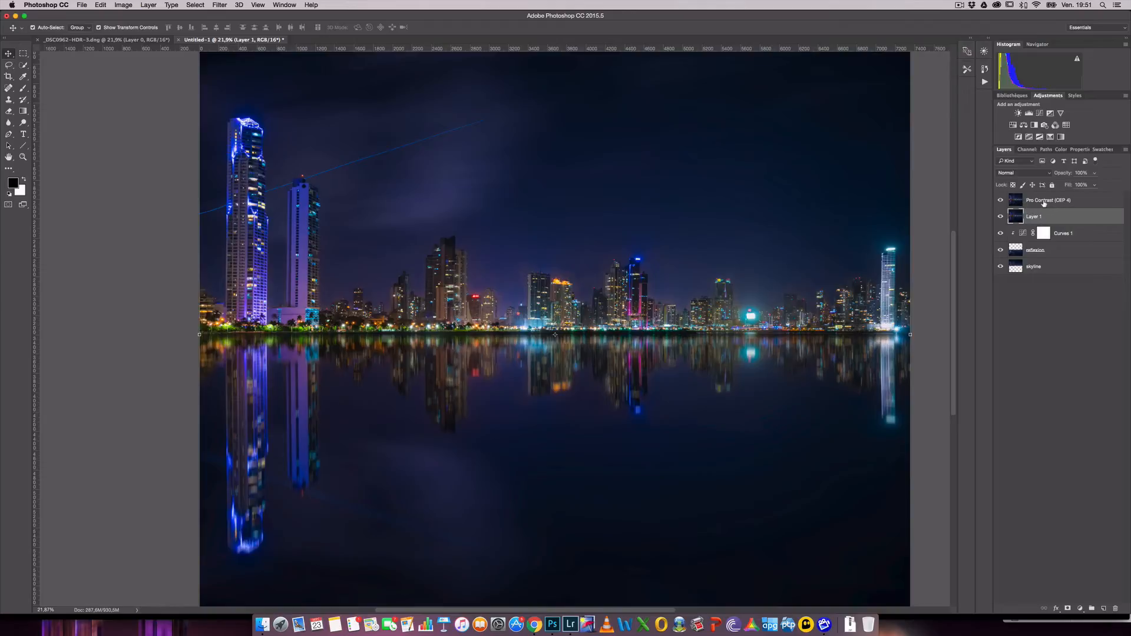
click(1045, 203)
click(1001, 201)
click(1001, 200)
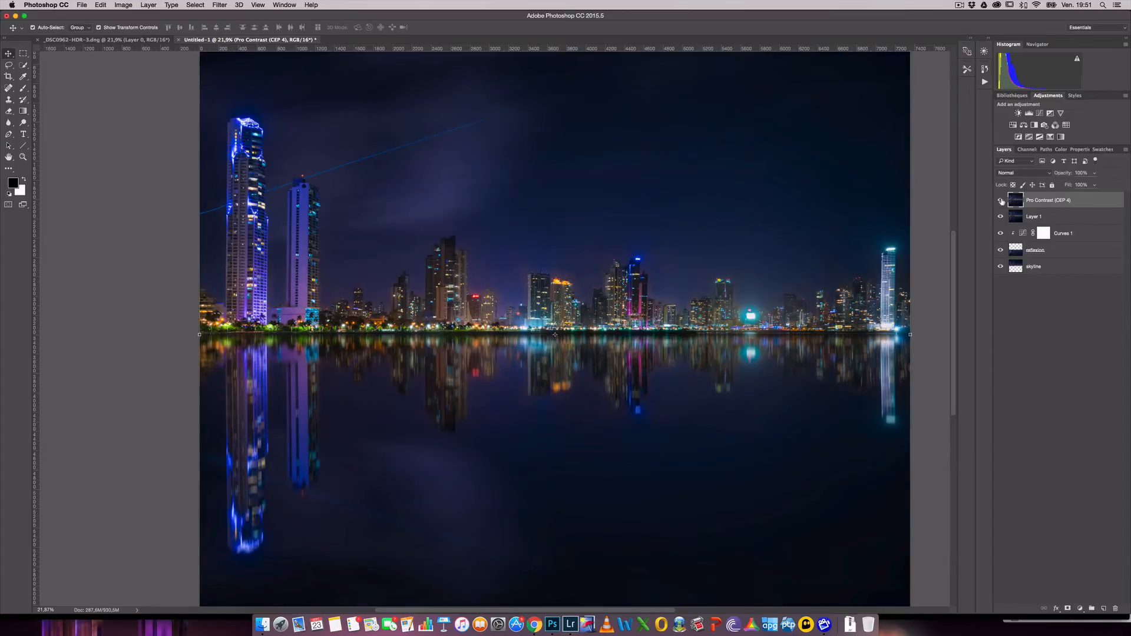
click(1001, 201)
click(1001, 201)
click(1001, 201)
click(1001, 201)
click(1095, 175)
drag(1097, 185, 1082, 188)
Stamp all visible layers into a new top layer and apply a High Pass filter with a 3.0-pixel radius to it
key(super+alt+shift+e)
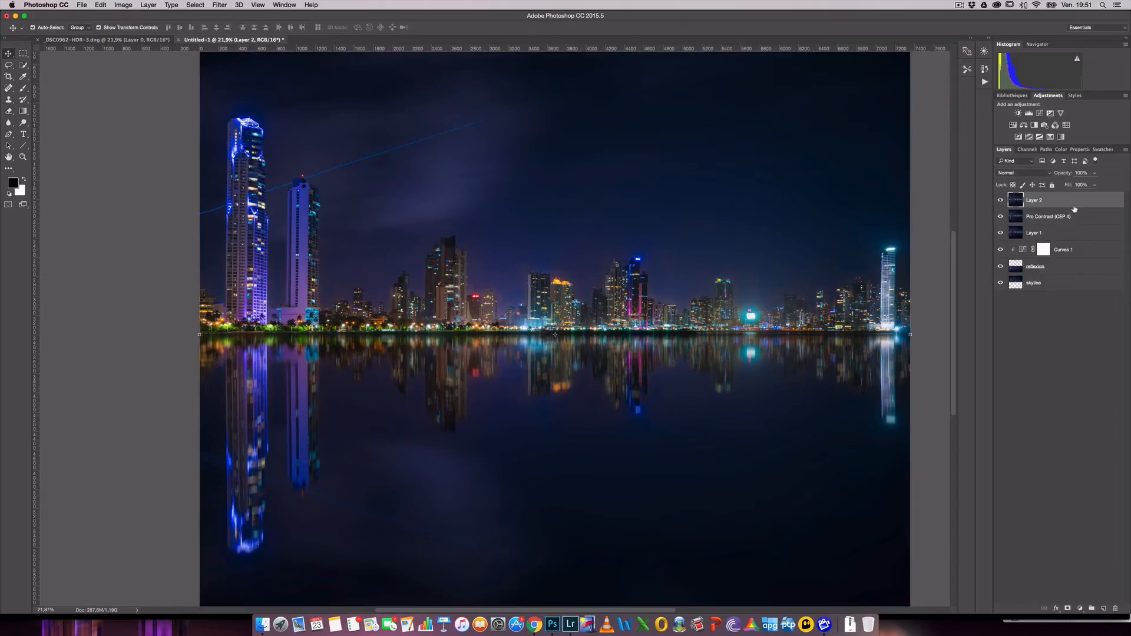
click(224, 6)
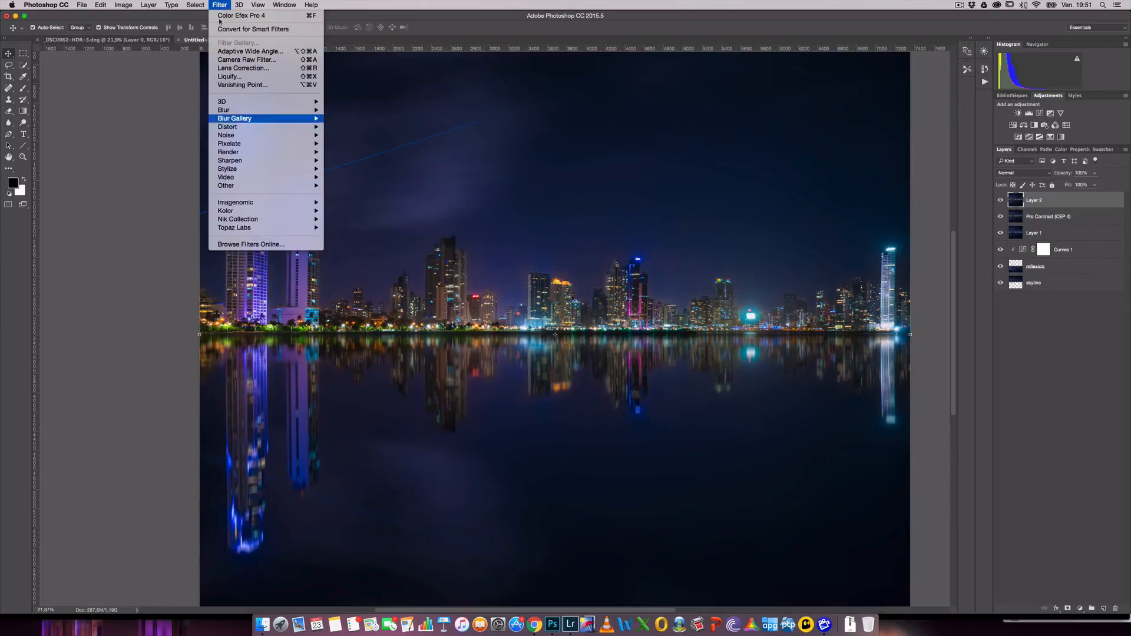
mouse_move(234, 192)
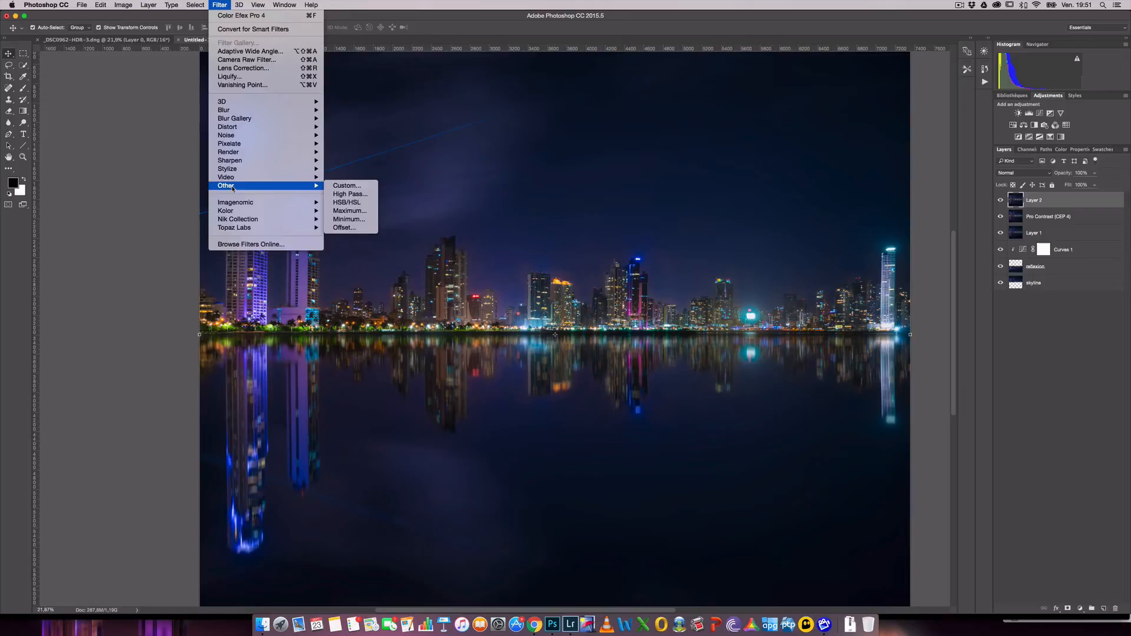
click(366, 197)
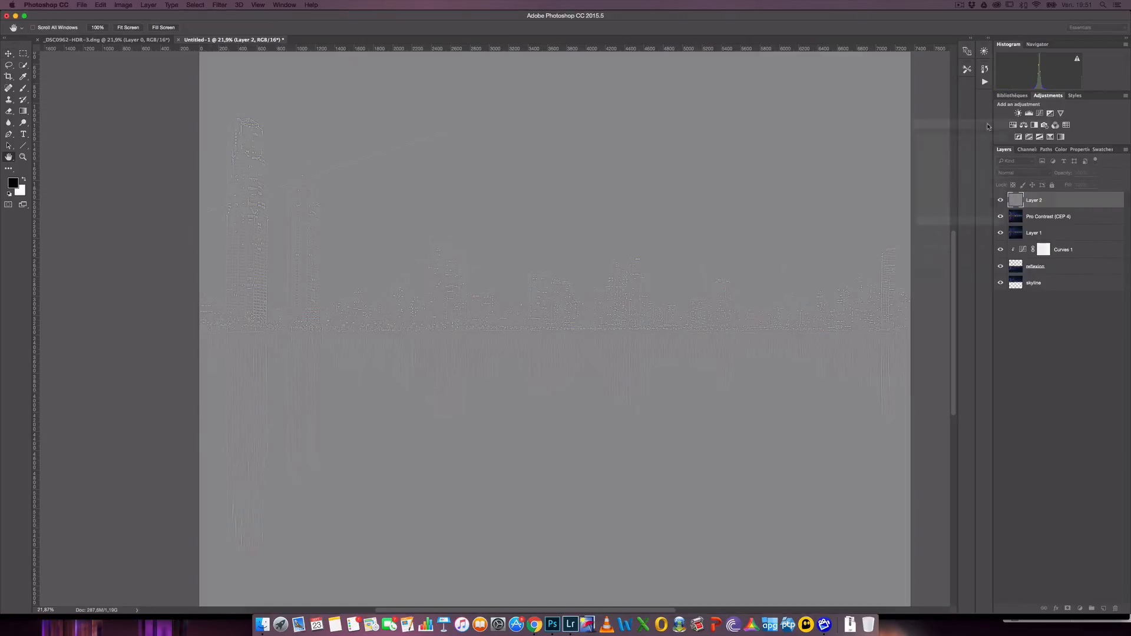
drag(828, 113, 861, 94)
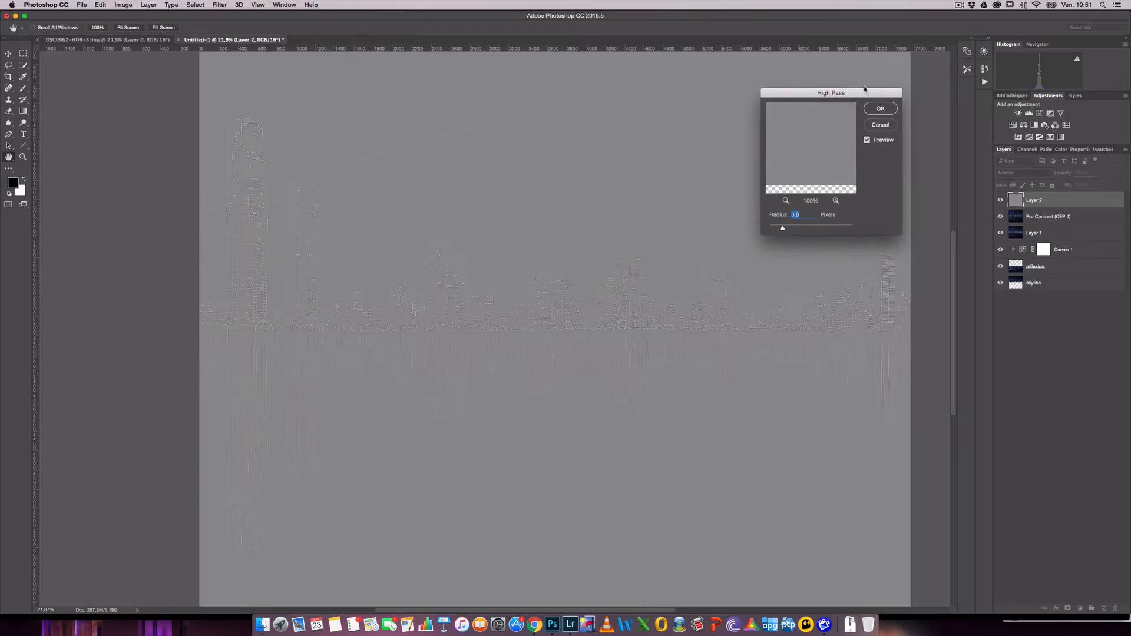
scroll(620, 300, right, 1)
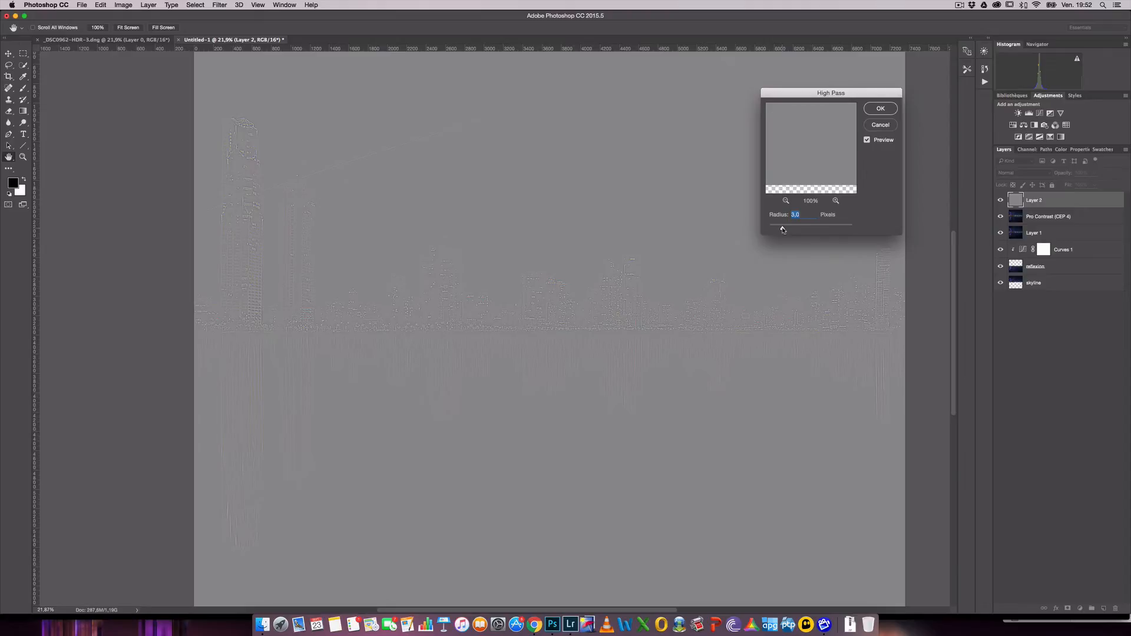
click(881, 109)
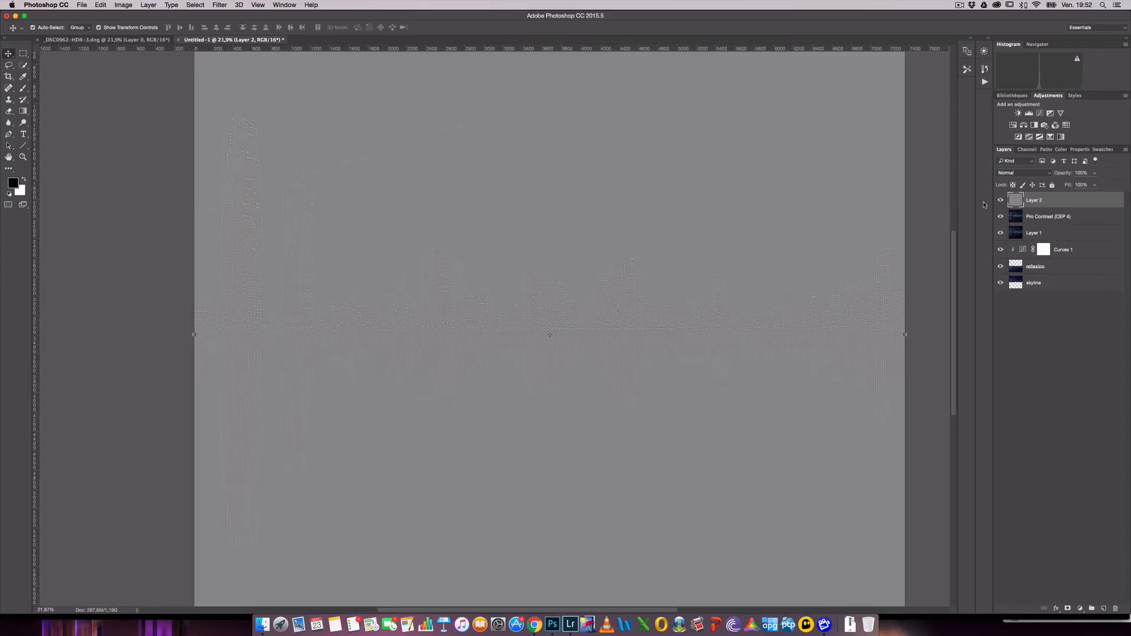
Set the high-pass layer's blend mode to Overlay and compare the image with and without it
click(1022, 173)
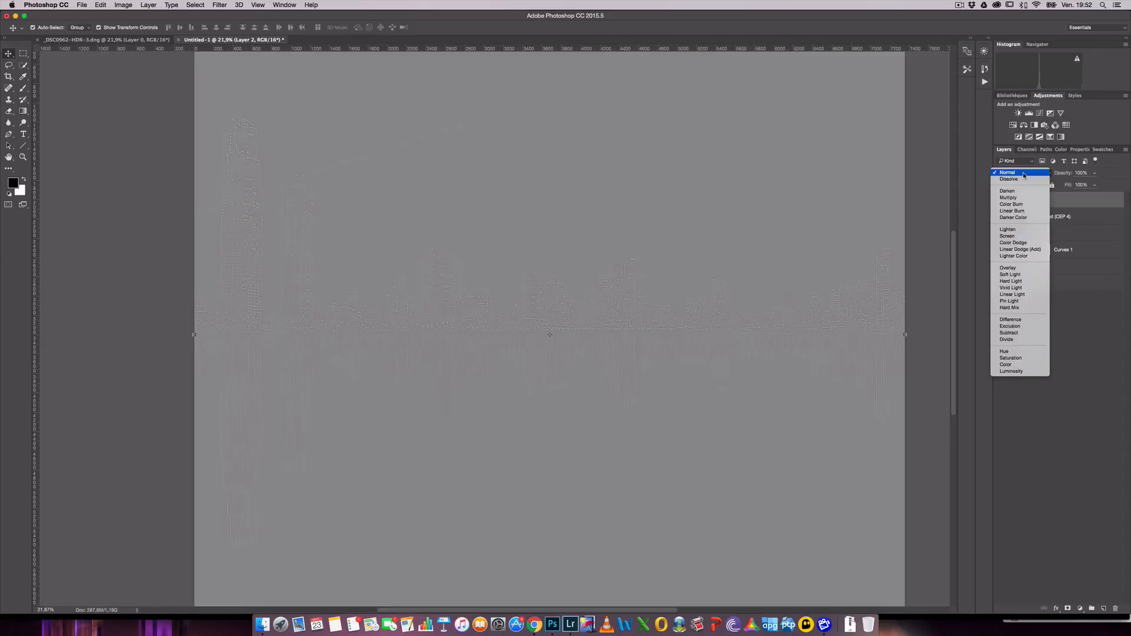
click(1014, 269)
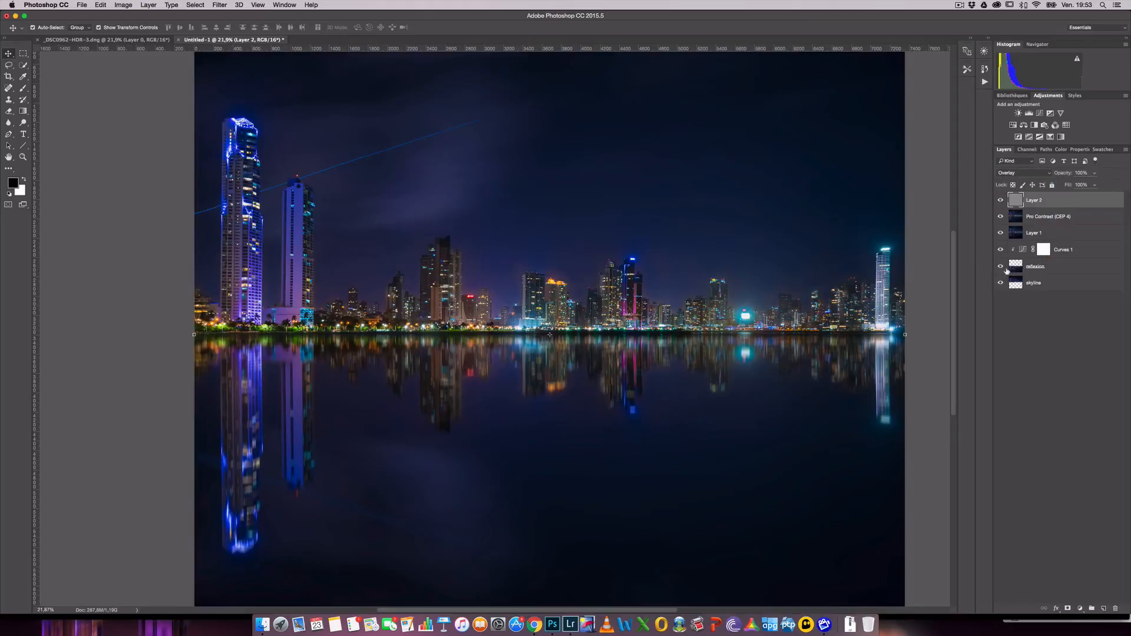
click(1001, 200)
click(1001, 200)
Delete the high-pass layer above the Pro Contrast (CEP 4) layer
drag(1037, 201, 1111, 498)
drag(1045, 425, 1116, 610)
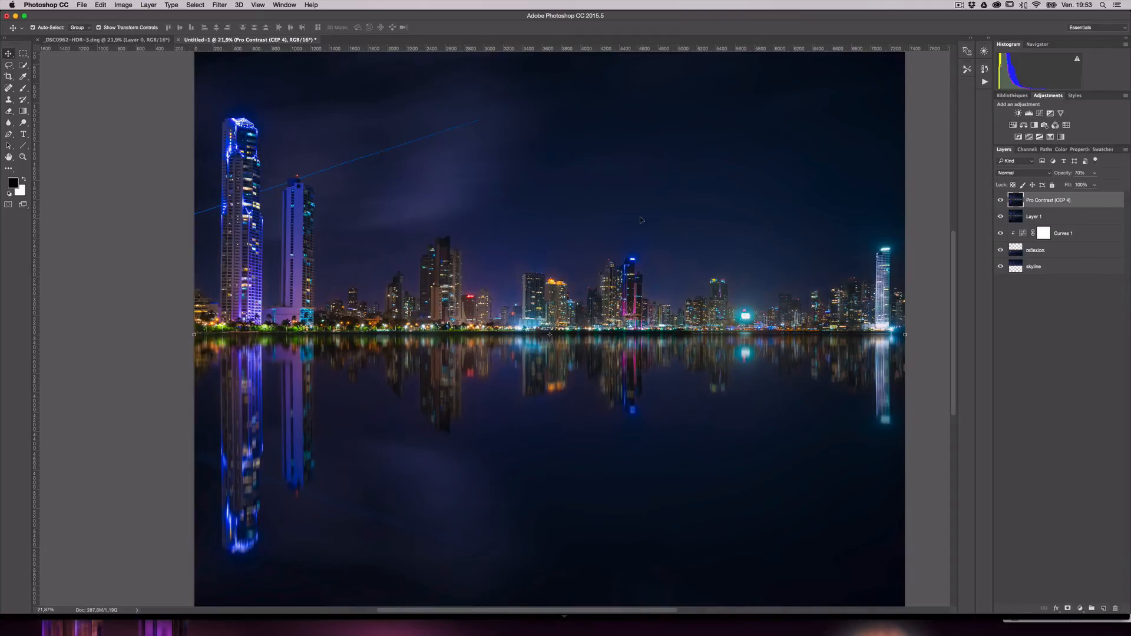
Reduce noise on the Pro Contrast (CEP 4) layer with the Imagenomic Noiseware filter's Default preset, and duplicate the layer
key(z)
drag(656, 203, 707, 201)
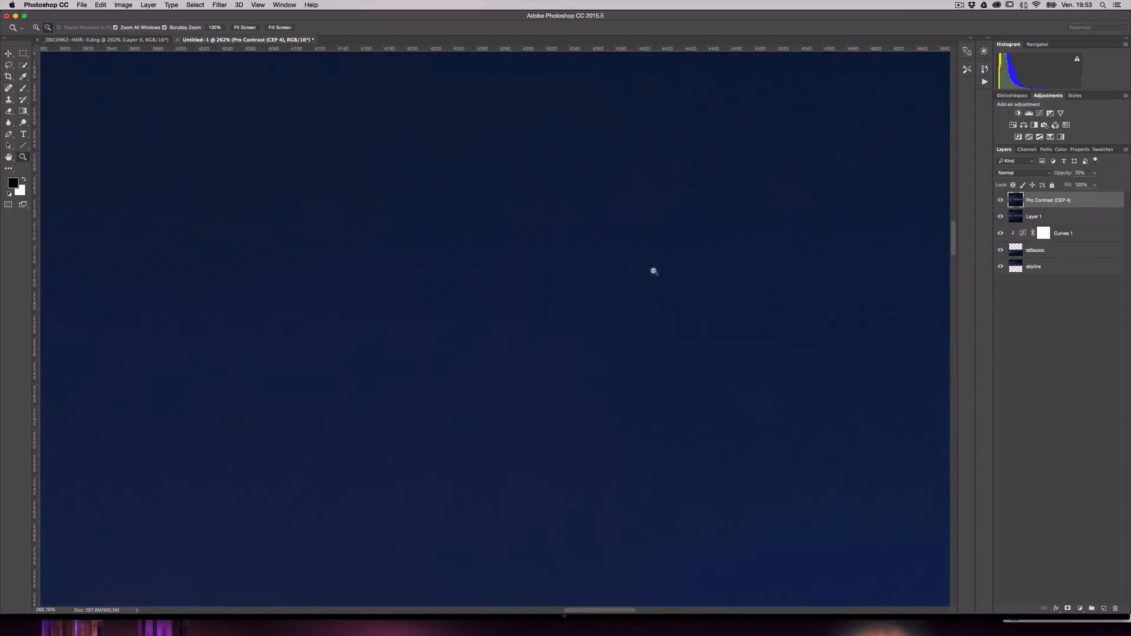
drag(745, 260, 655, 259)
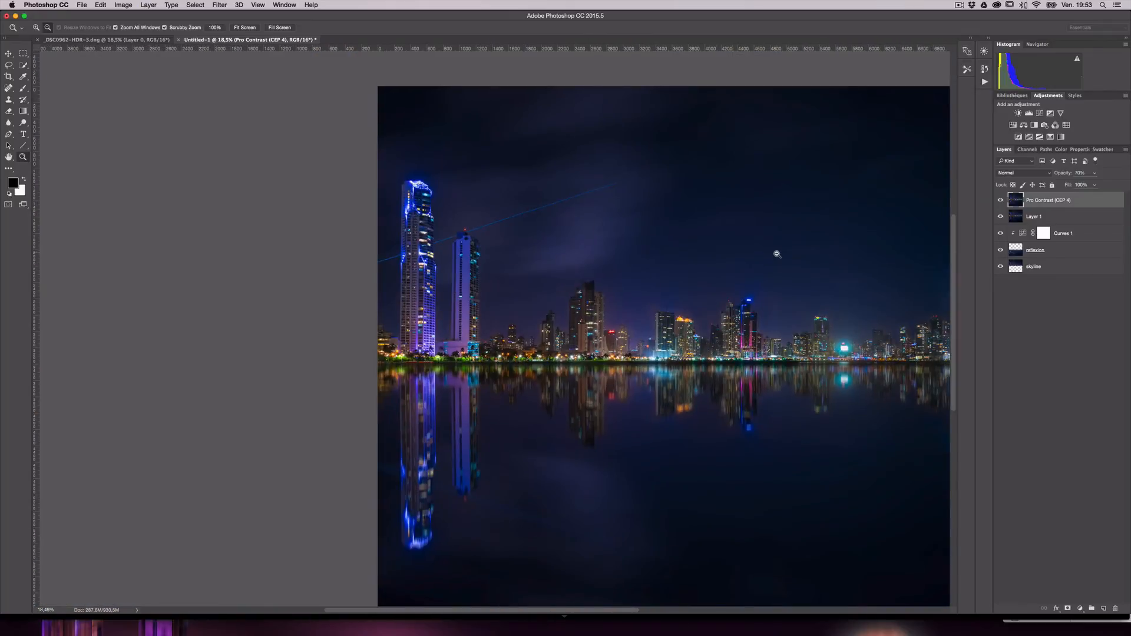
scroll(776, 256, right, 8)
scroll(776, 256, left, 5)
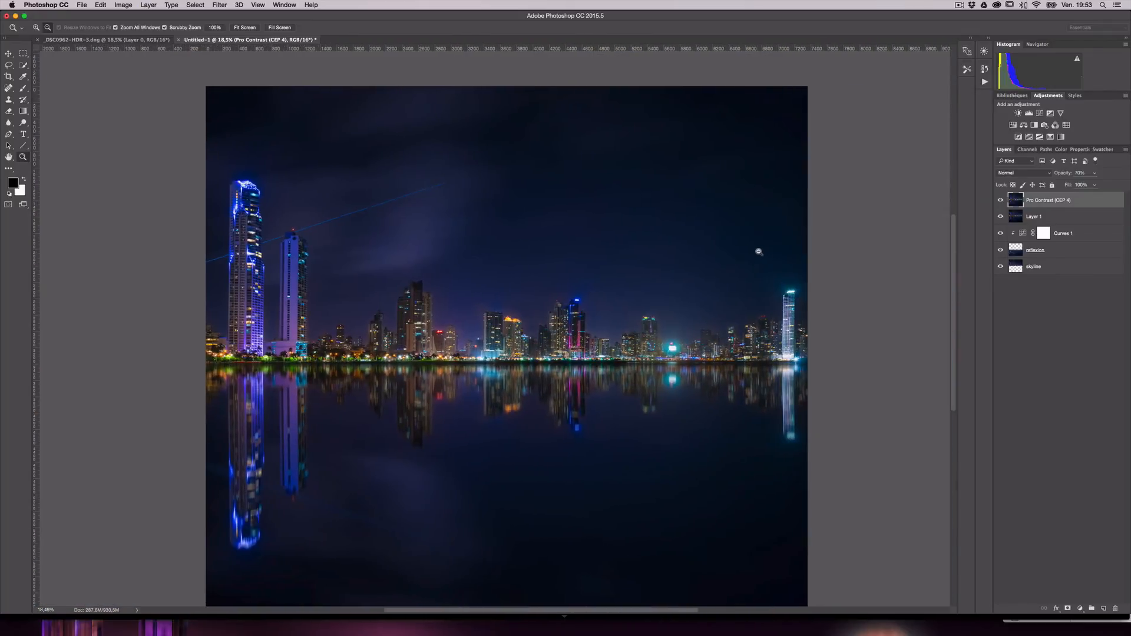
scroll(593, 82, down, 1)
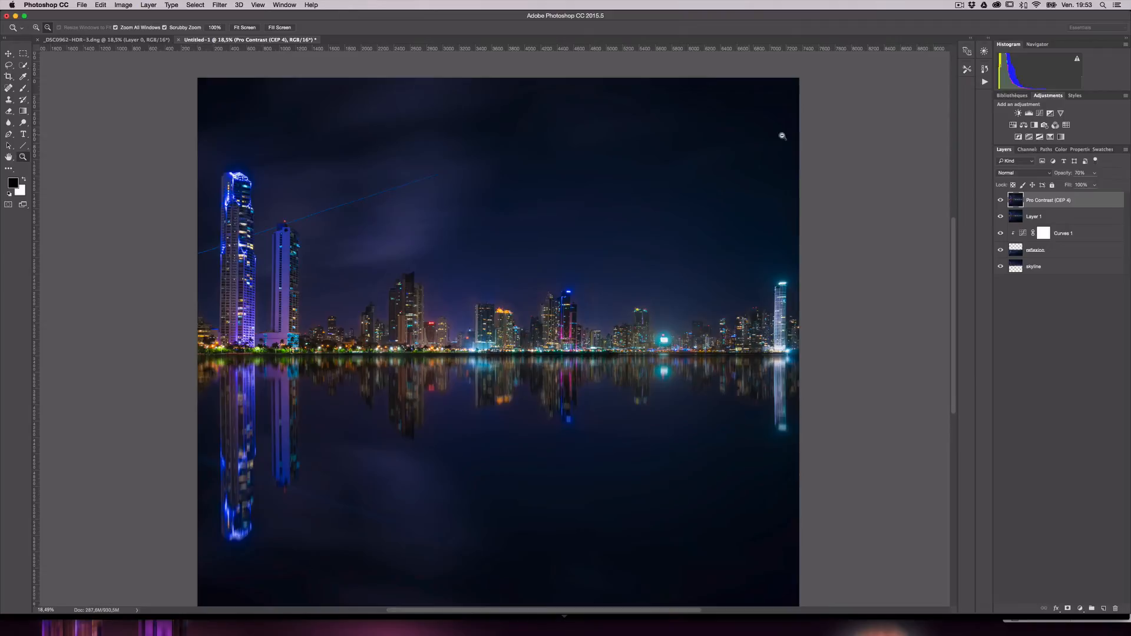
click(220, 5)
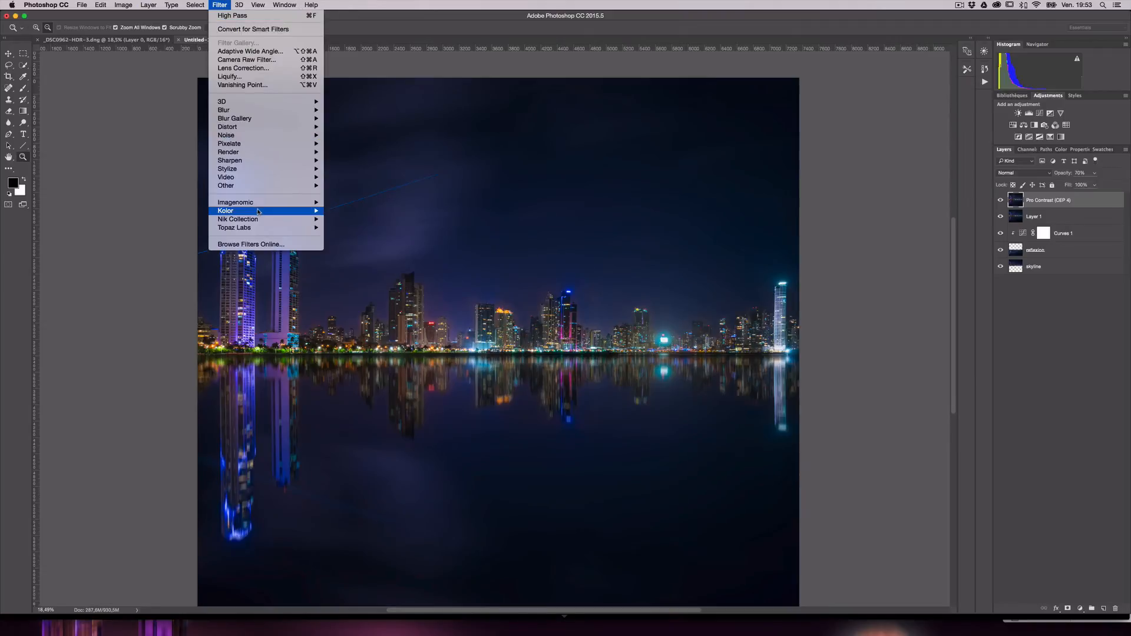
mouse_move(300, 203)
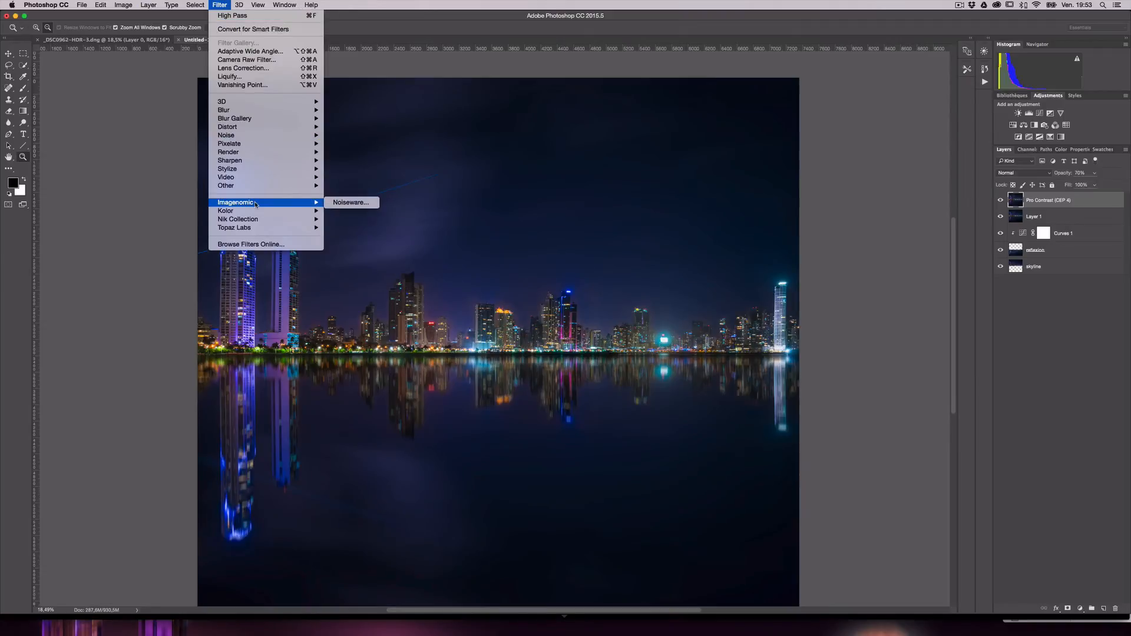
click(348, 204)
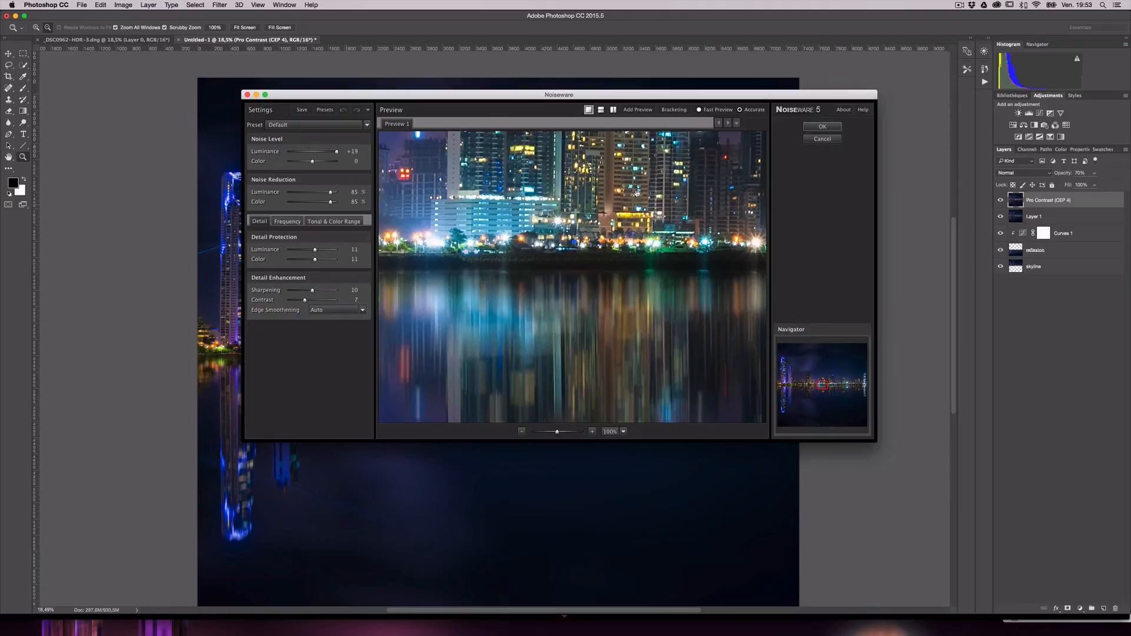
drag(637, 192, 618, 311)
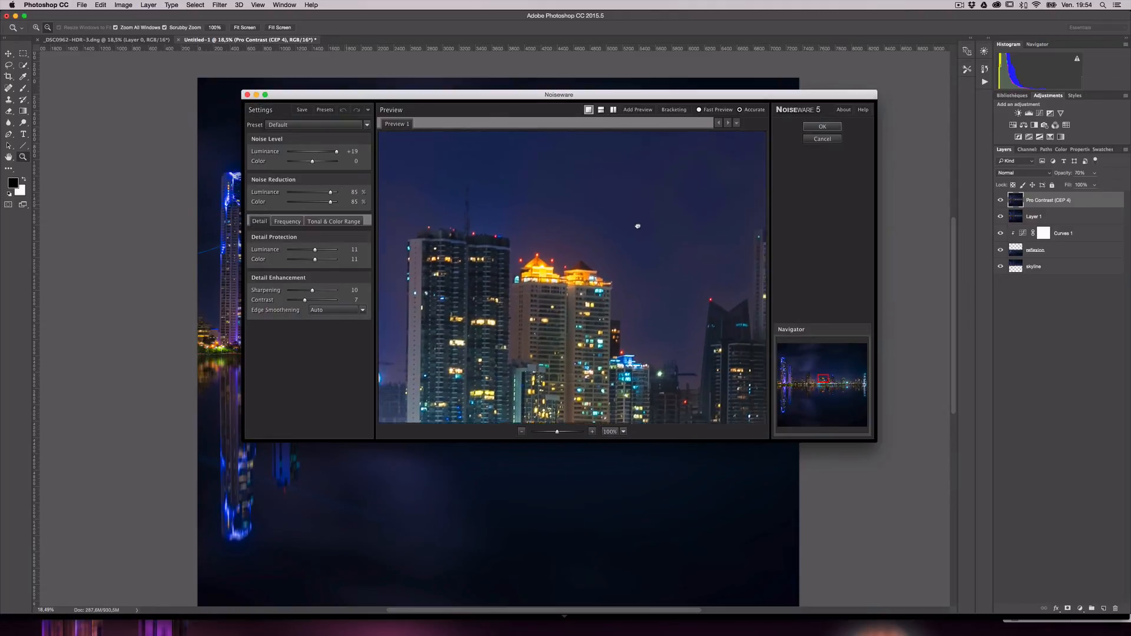
drag(637, 227, 589, 350)
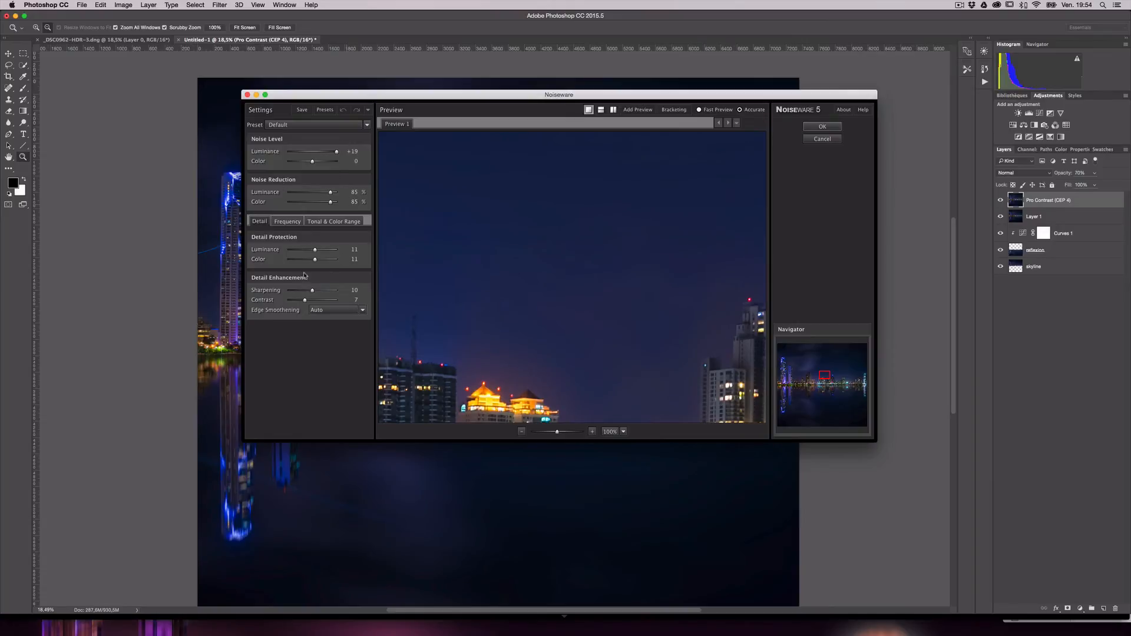
click(824, 126)
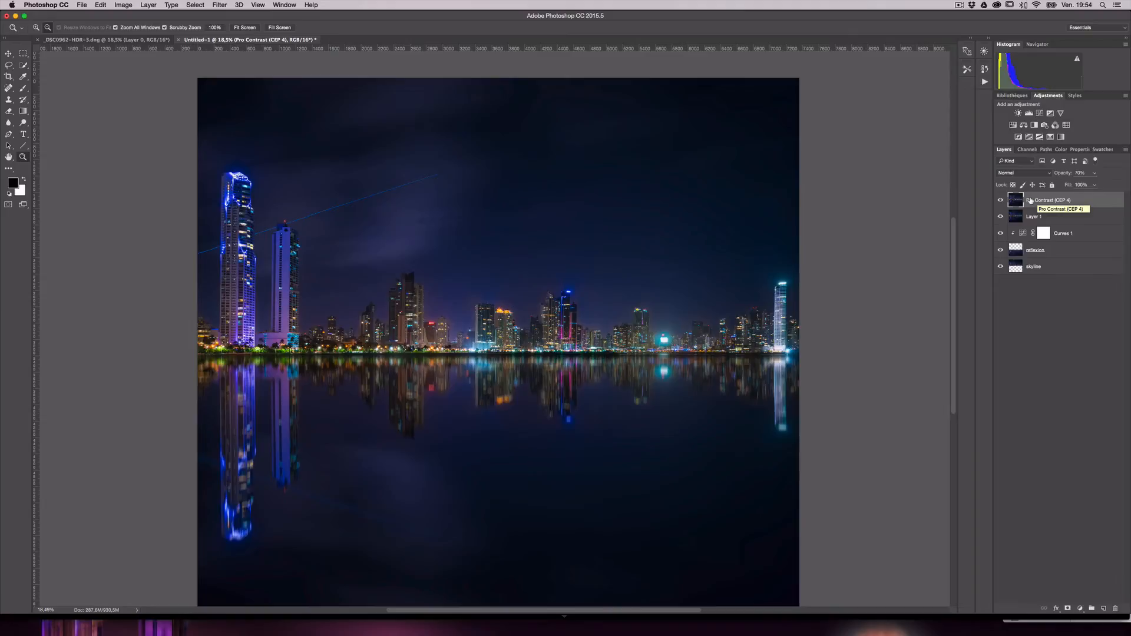
key(super+j)
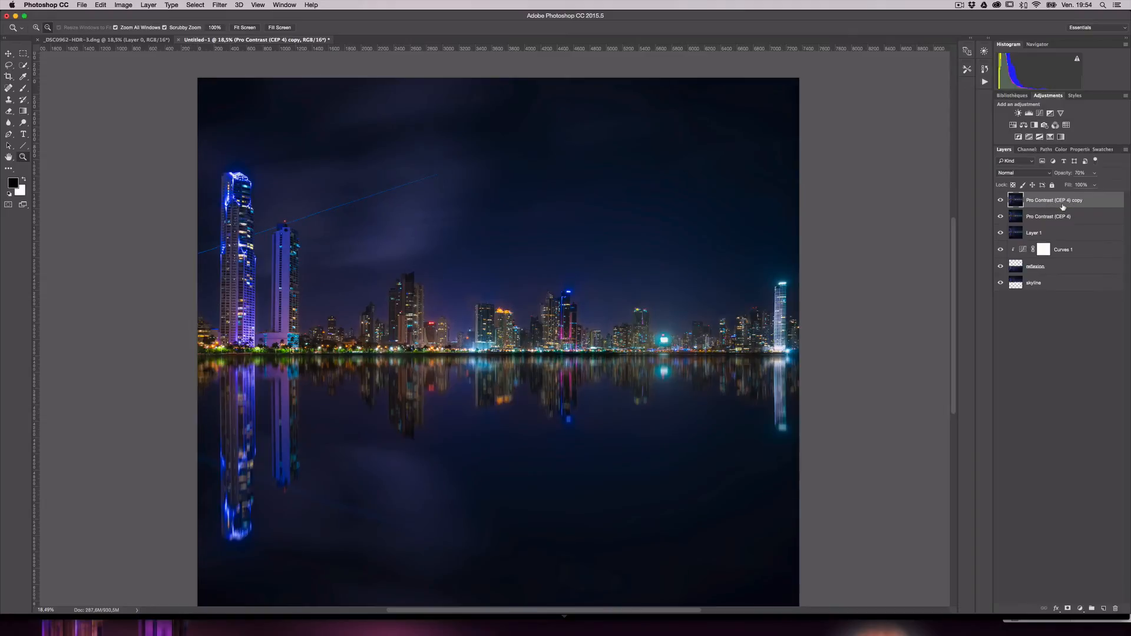
click(220, 5)
mouse_move(283, 185)
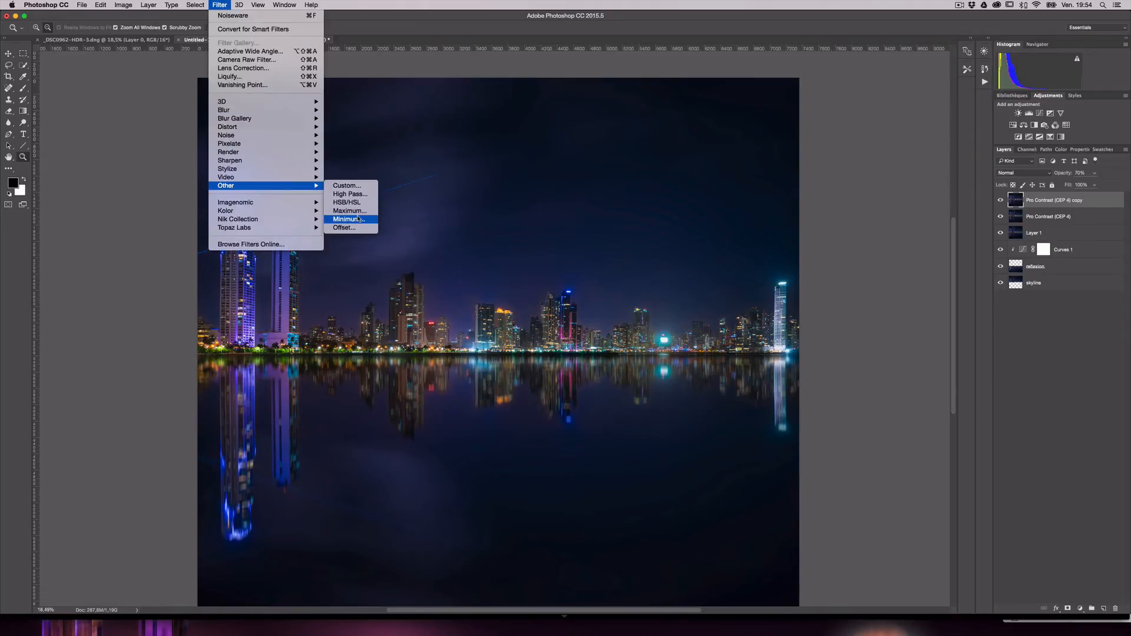
click(352, 194)
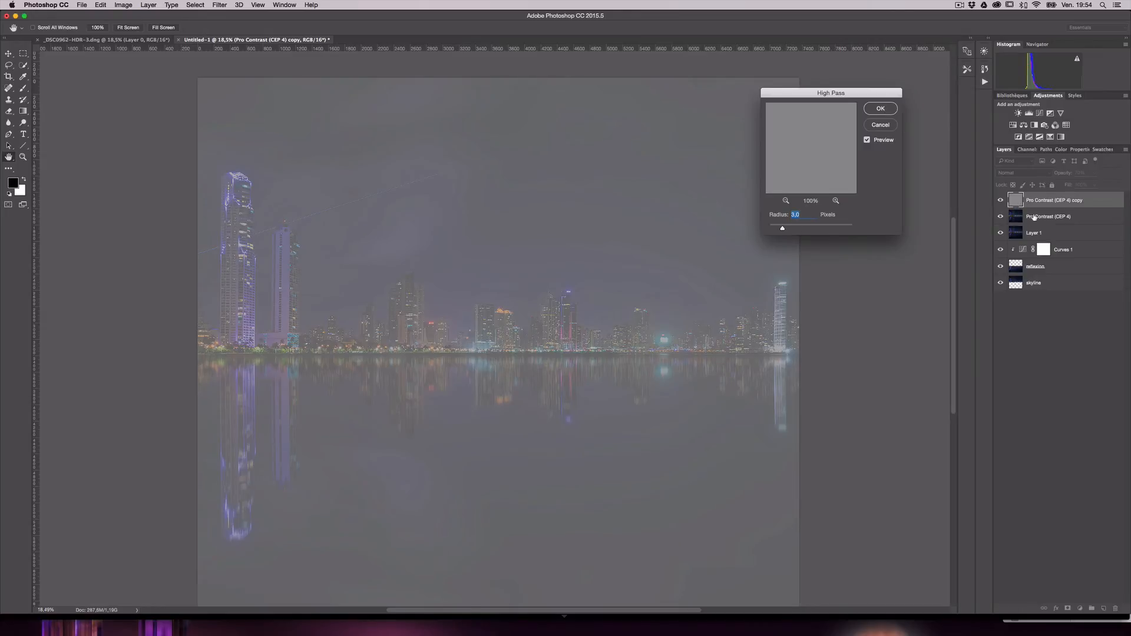
key(Escape)
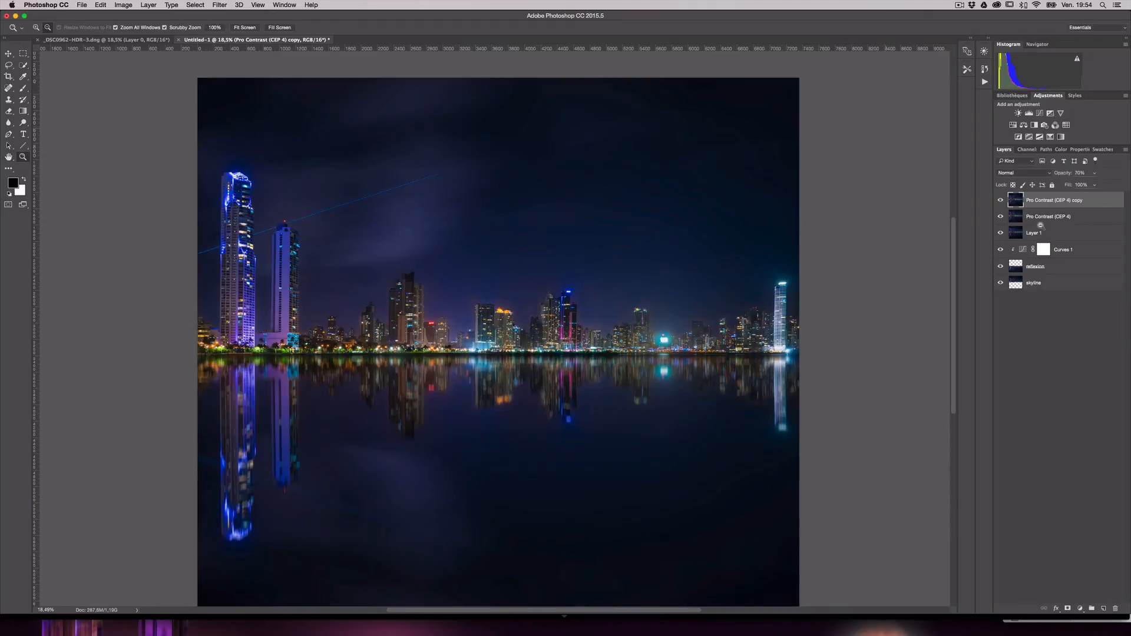
Set the Pro Contrast (CEP 4) copy layer's opacity to 100% and apply a High Pass filter with a 3.0-pixel radius to it
drag(1094, 184, 1108, 183)
click(218, 5)
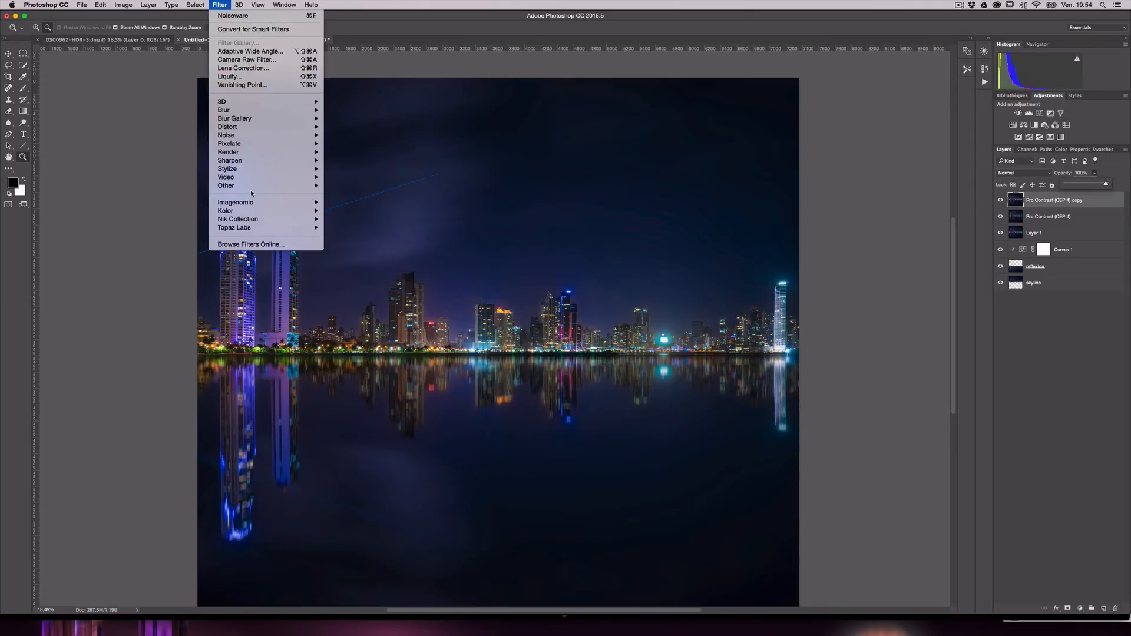
mouse_move(253, 186)
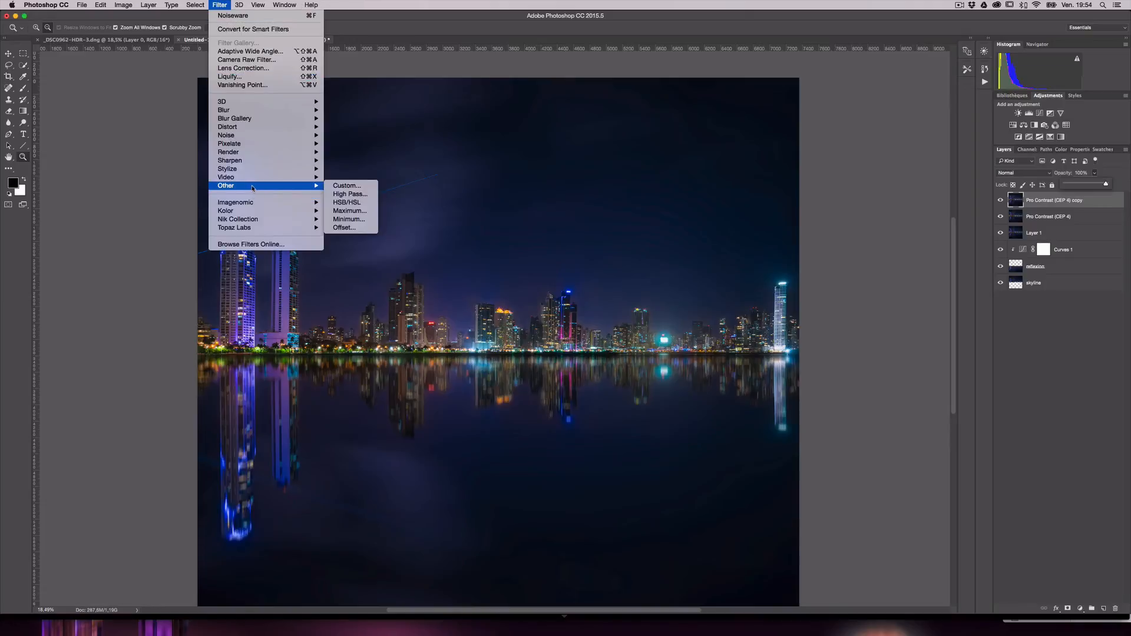
click(348, 194)
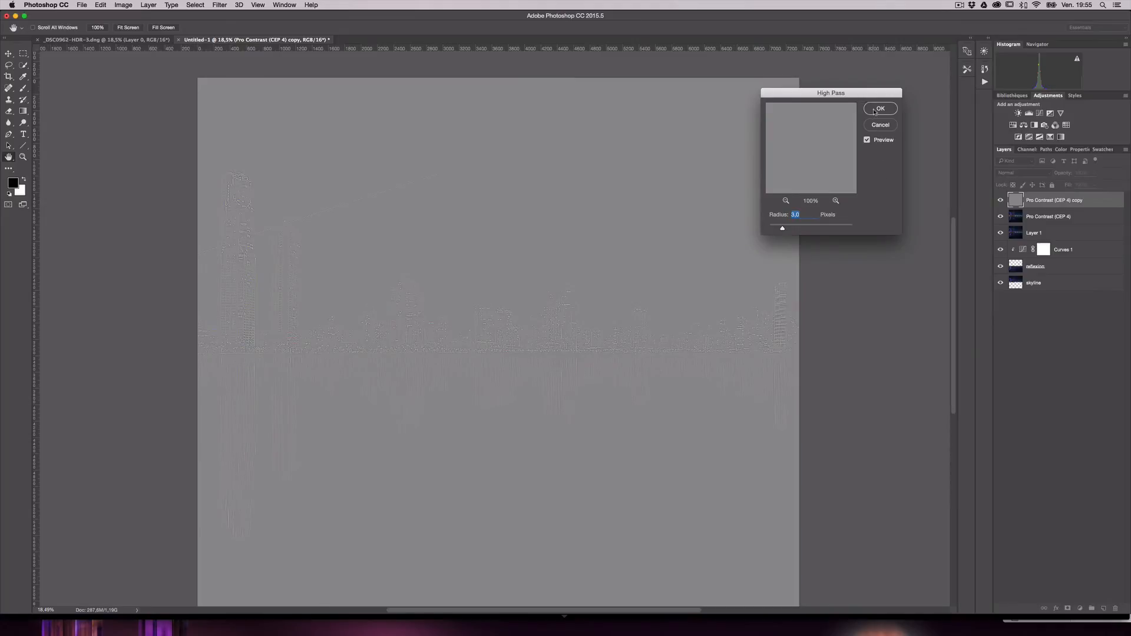
click(881, 110)
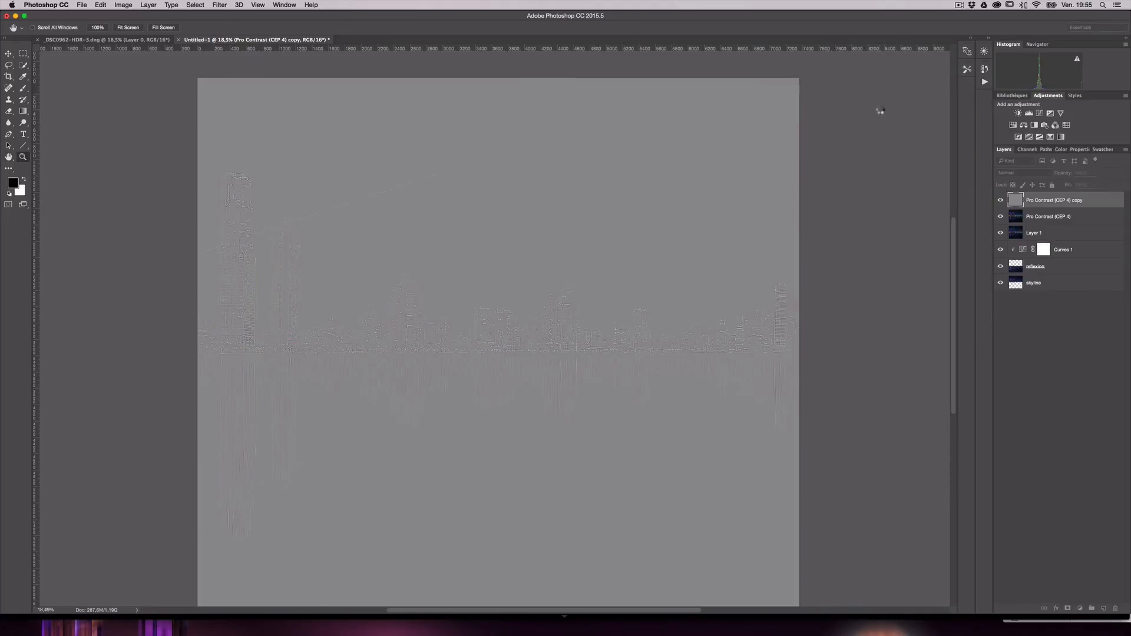
Set the blend mode of the high-pass Pro Contrast (CEP 4) copy layer to Overlay
key(z)
click(1035, 175)
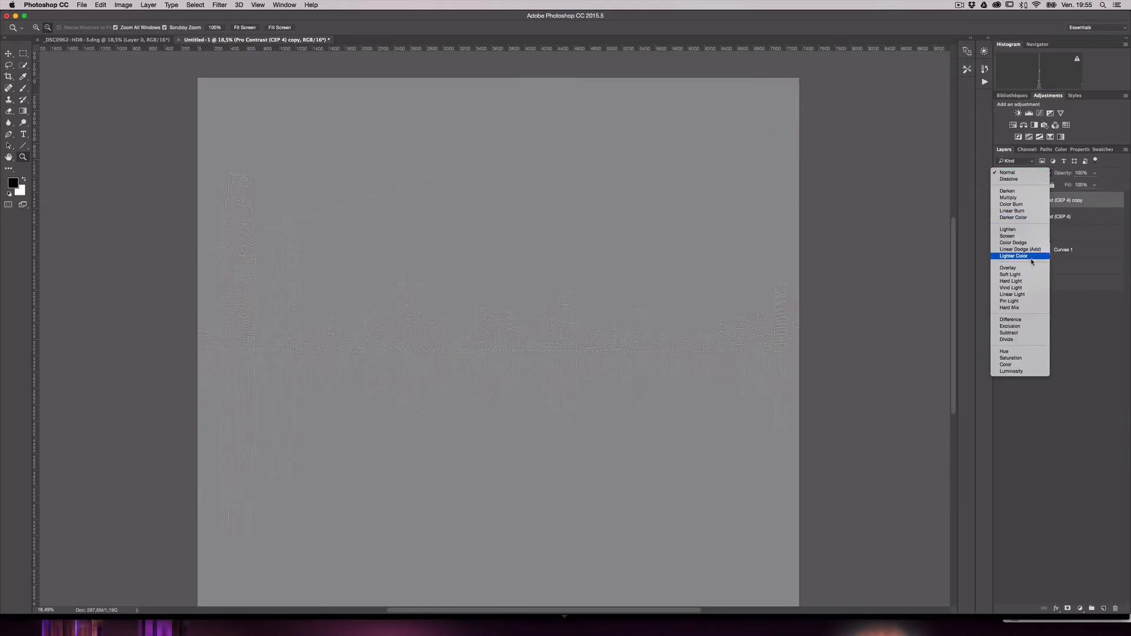
click(1031, 270)
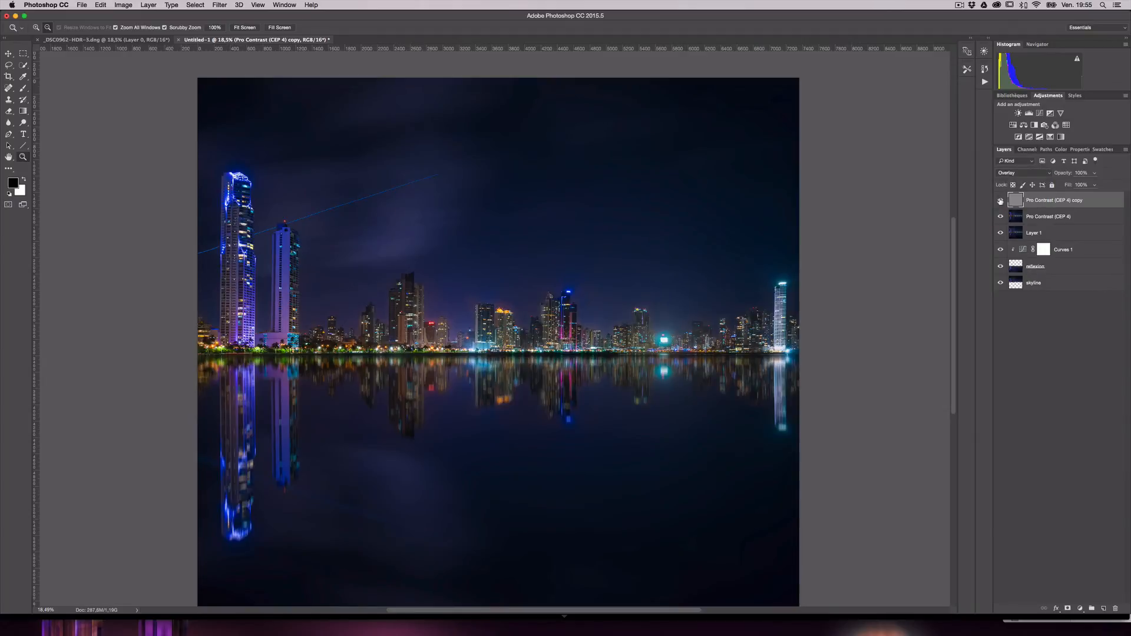
Compare the skyline's sharpness with the Pro Contrast (CEP 4) copy layer hidden and shown, both at full view and close up
click(1000, 201)
click(1000, 201)
click(1001, 201)
click(1000, 201)
click(1000, 200)
click(1001, 201)
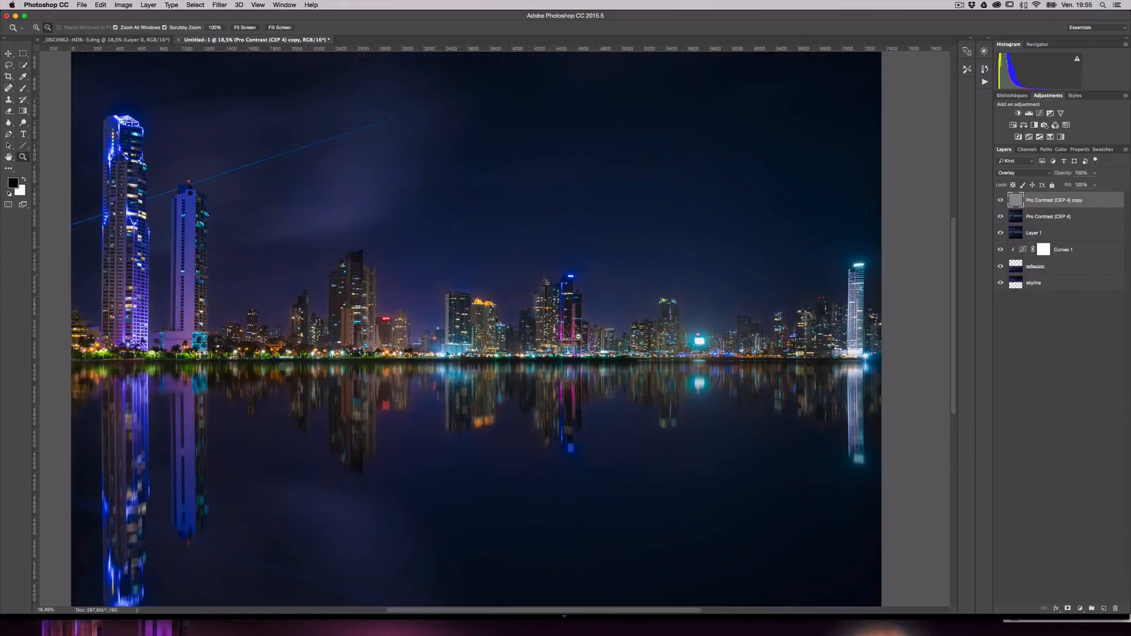
drag(561, 336, 619, 340)
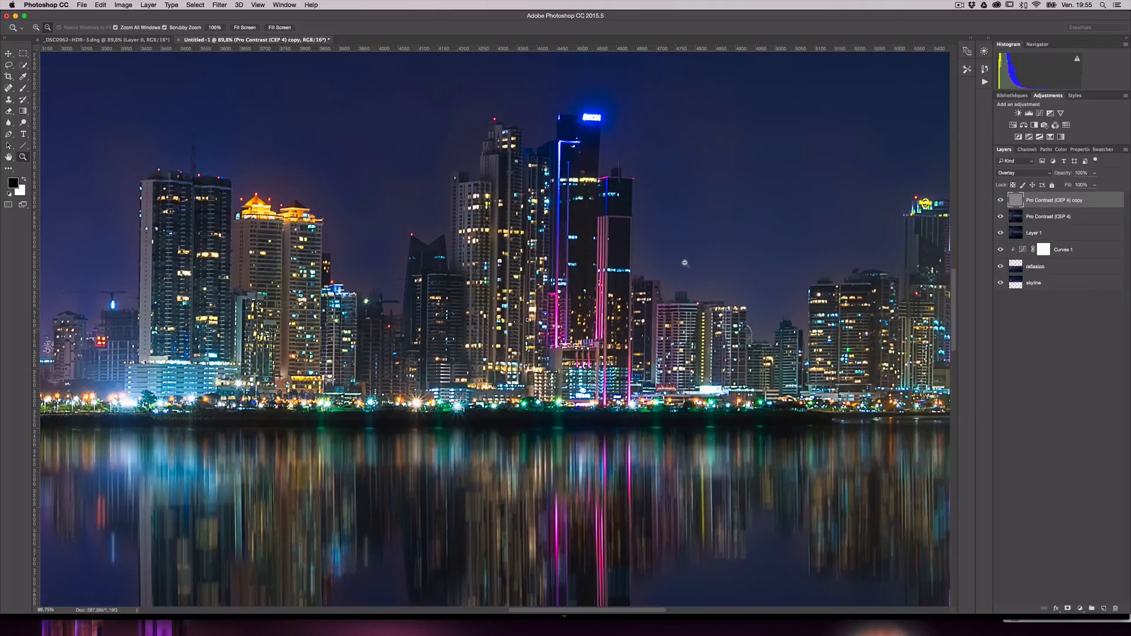
click(1001, 201)
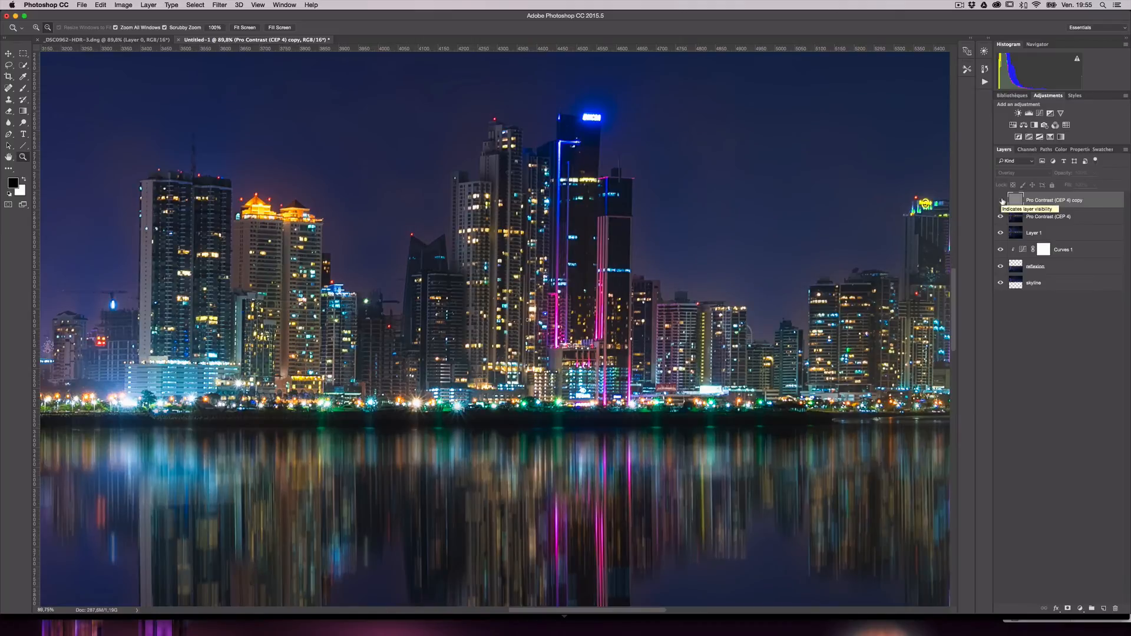
click(1002, 201)
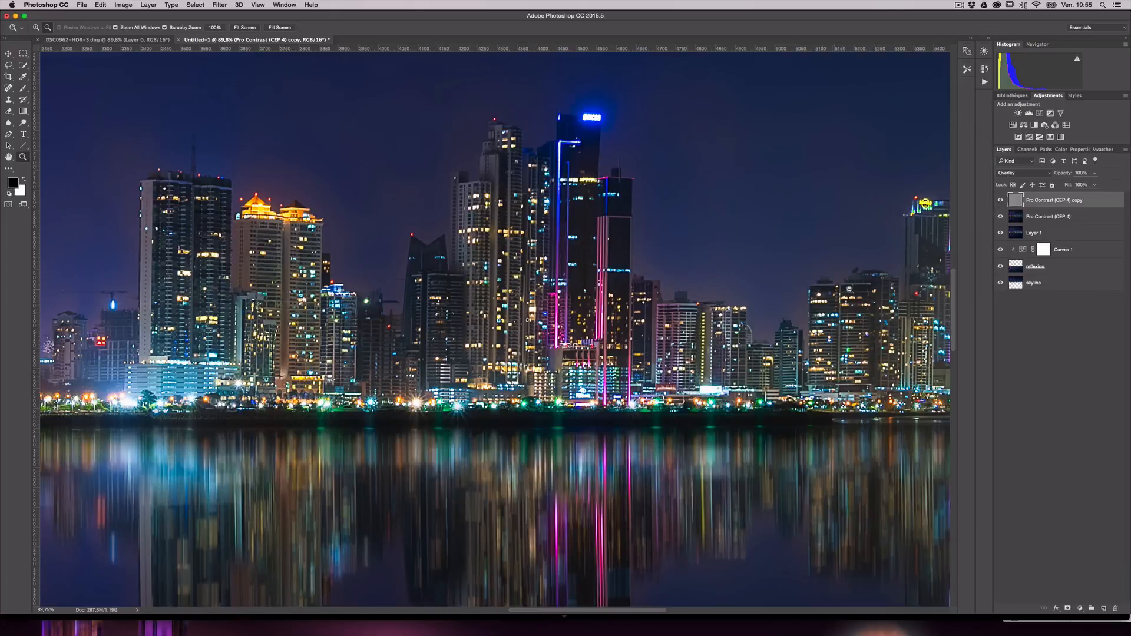
Stamp all visible layers into a new top layer and open it in the Color Efex Pro 4 filter, filling the screen
drag(891, 297, 847, 289)
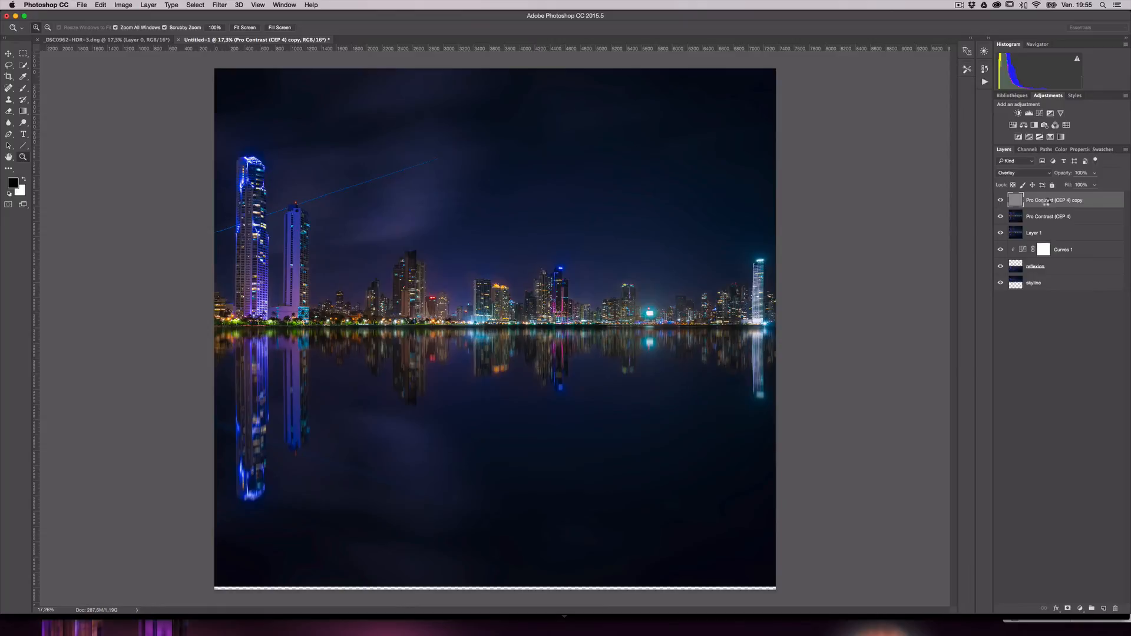
key(super+alt+shift+e)
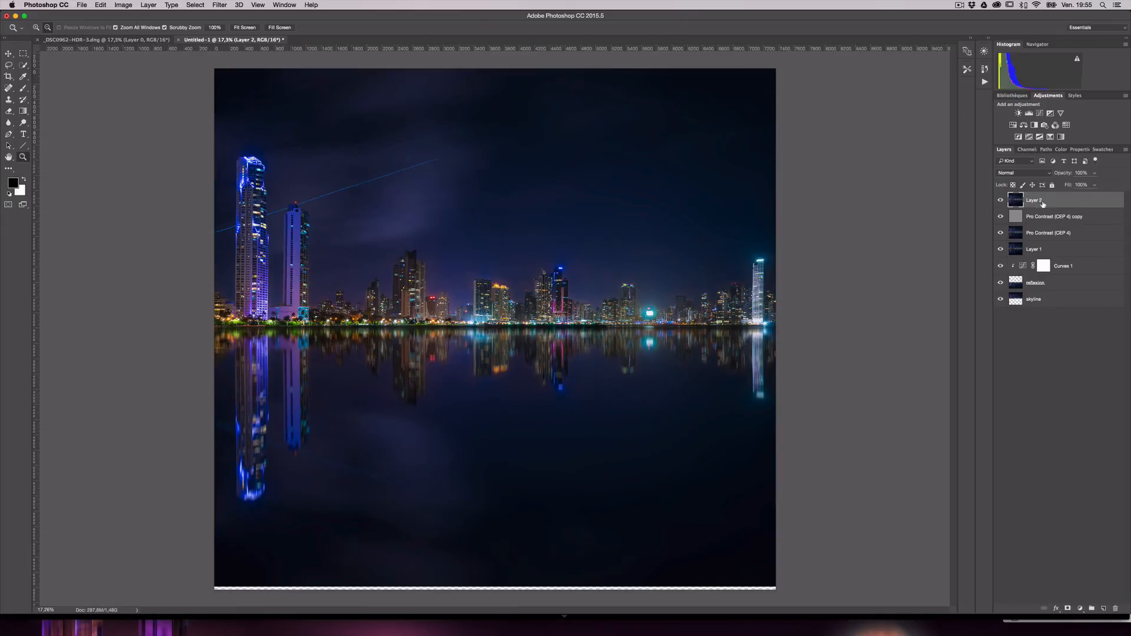
click(220, 5)
mouse_move(259, 219)
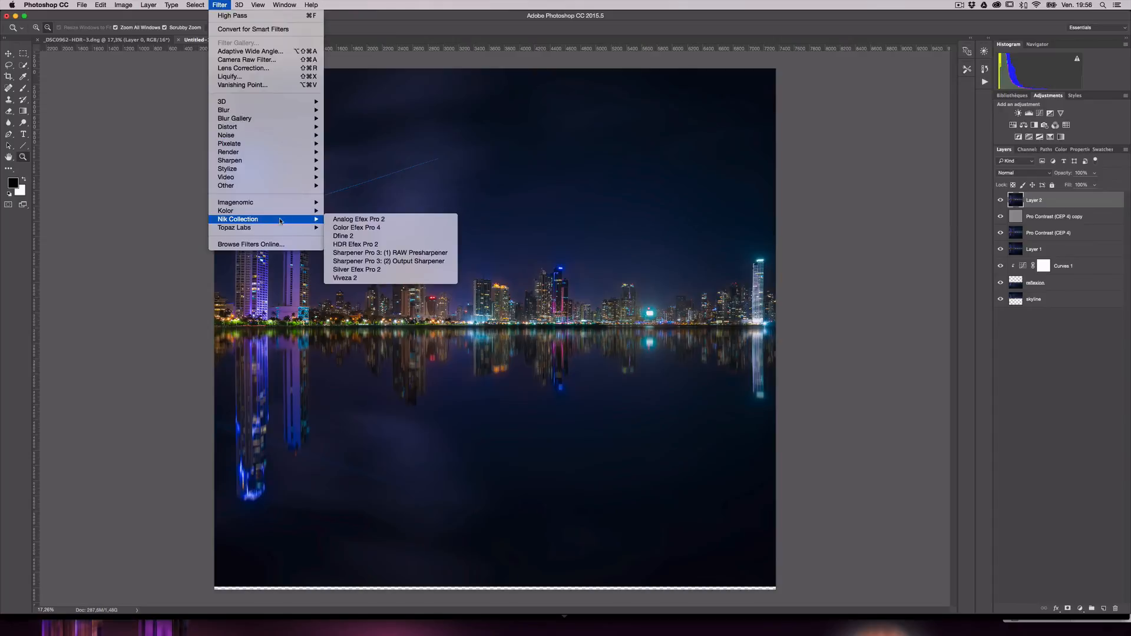
click(357, 228)
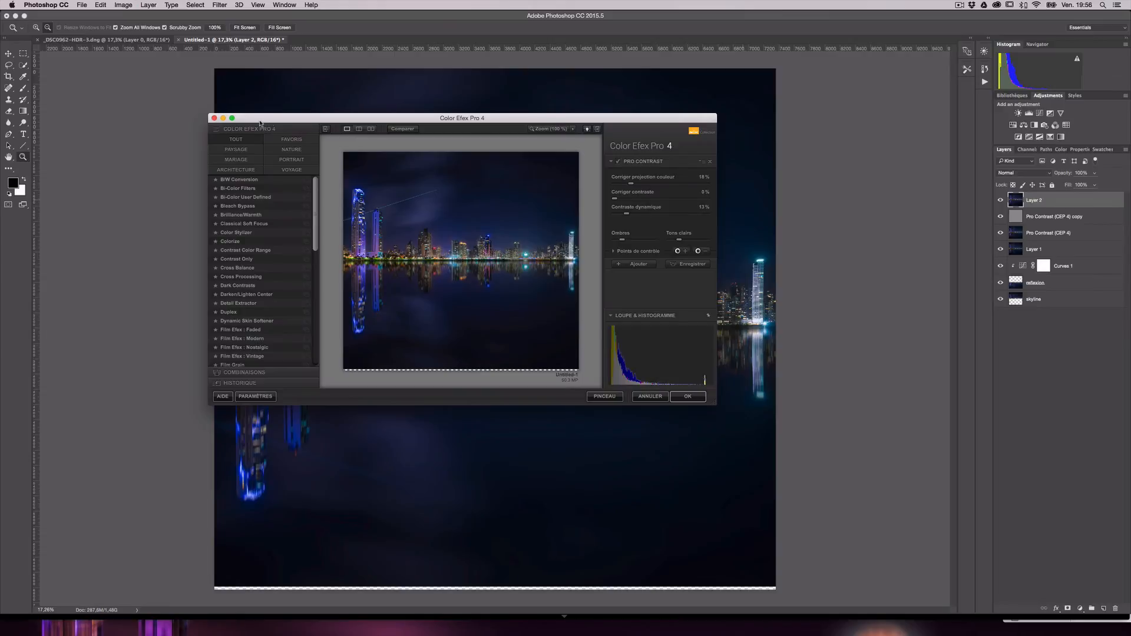
click(232, 117)
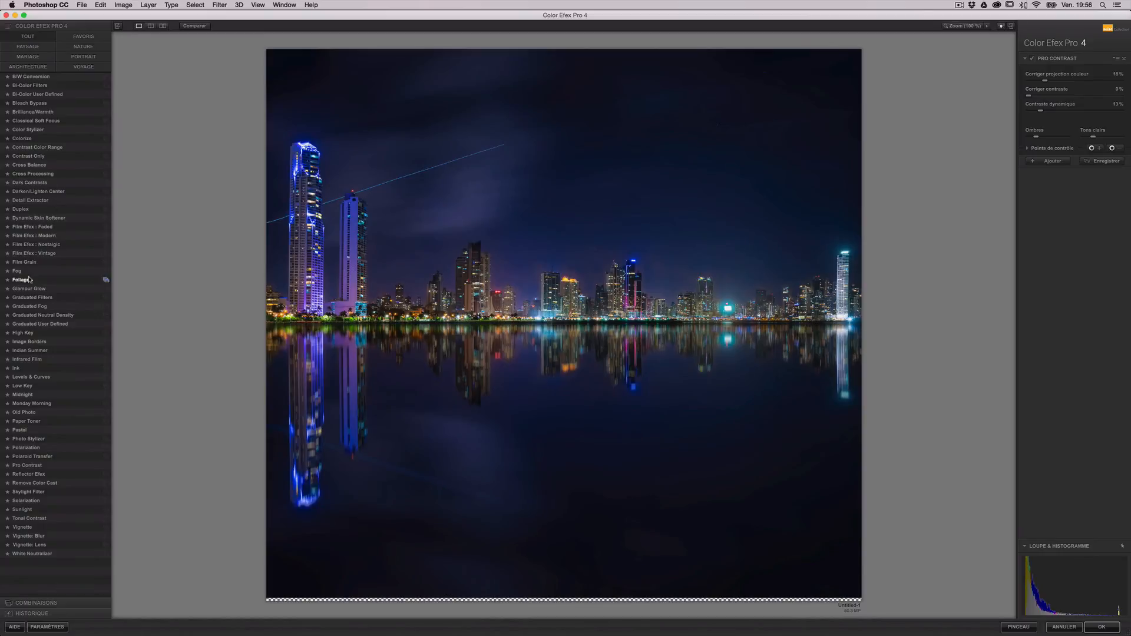
Choose the Glamour Glow filter and set Eclat to 60%, Saturation to 2% and Chaleur éclat to 3%
click(34, 289)
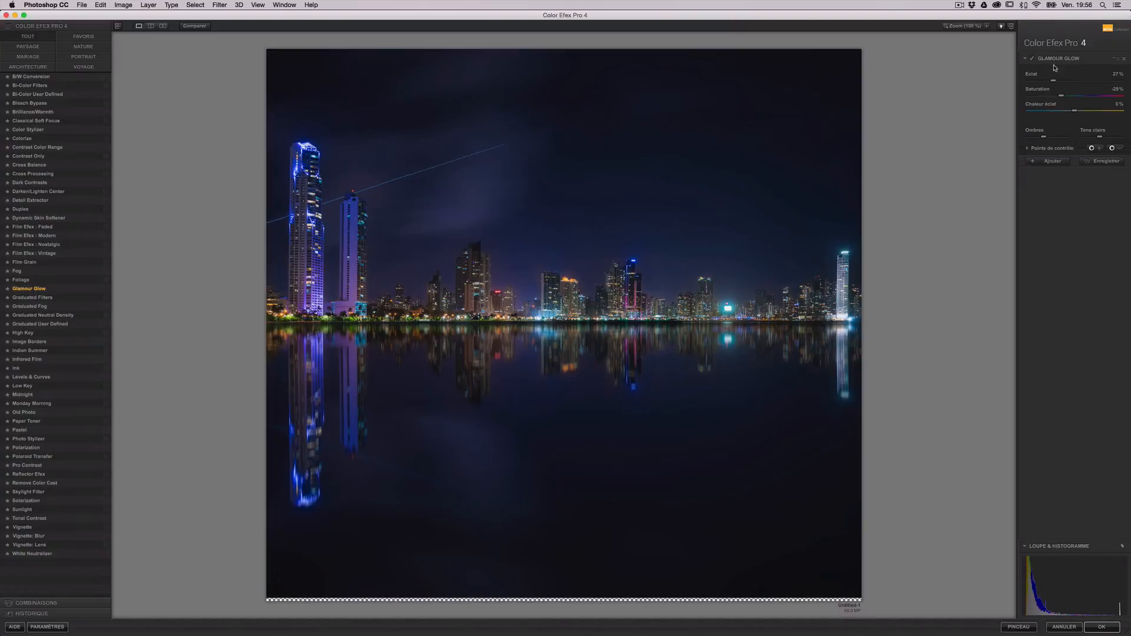
click(1033, 58)
click(1033, 59)
drag(1054, 83, 1076, 100)
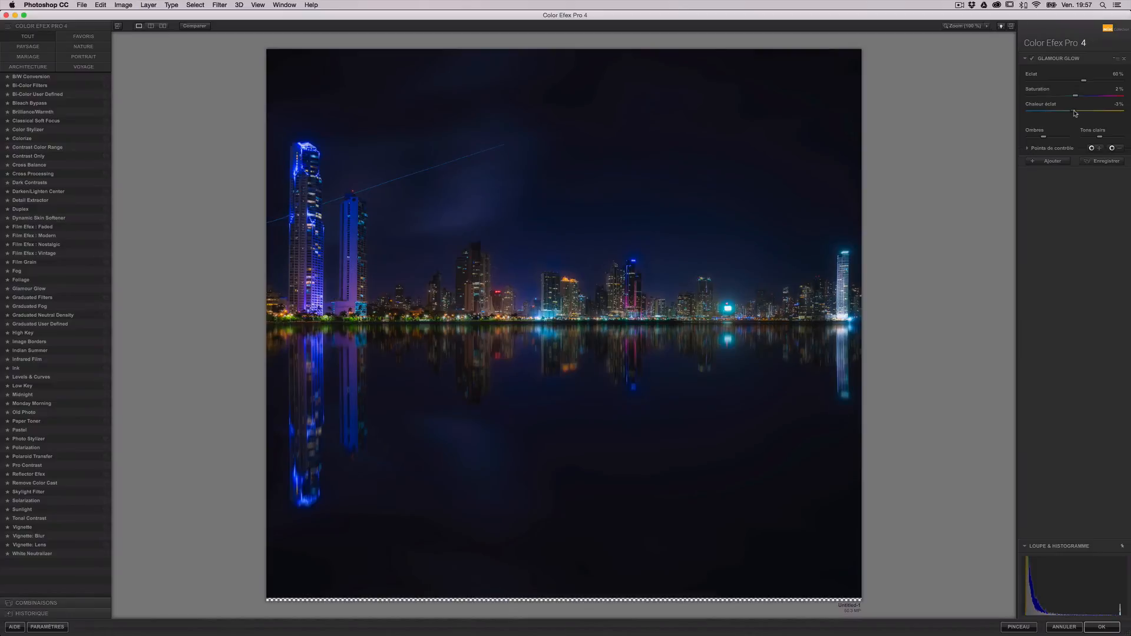
mouse_move(1075, 112)
mouse_down()
mouse_move(1048, 112)
mouse_move(1107, 113)
mouse_move(1078, 114)
mouse_up()
Compare the preview with Glamour Glow off and on, and apply the filter after fine-tuning its Eclat strength
click(1032, 59)
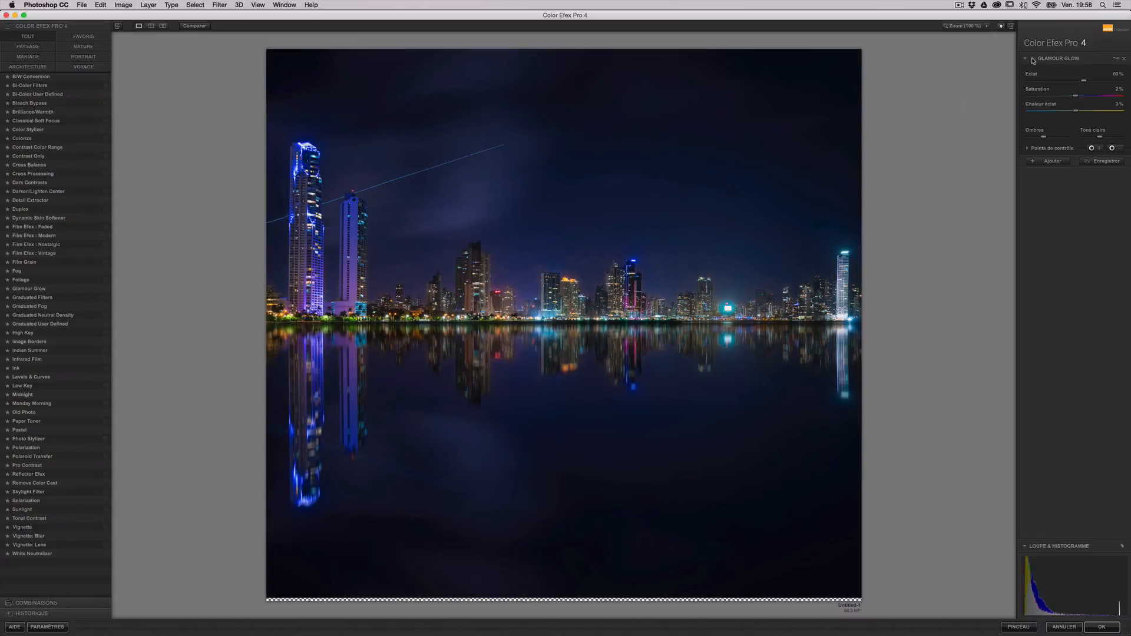
click(1033, 59)
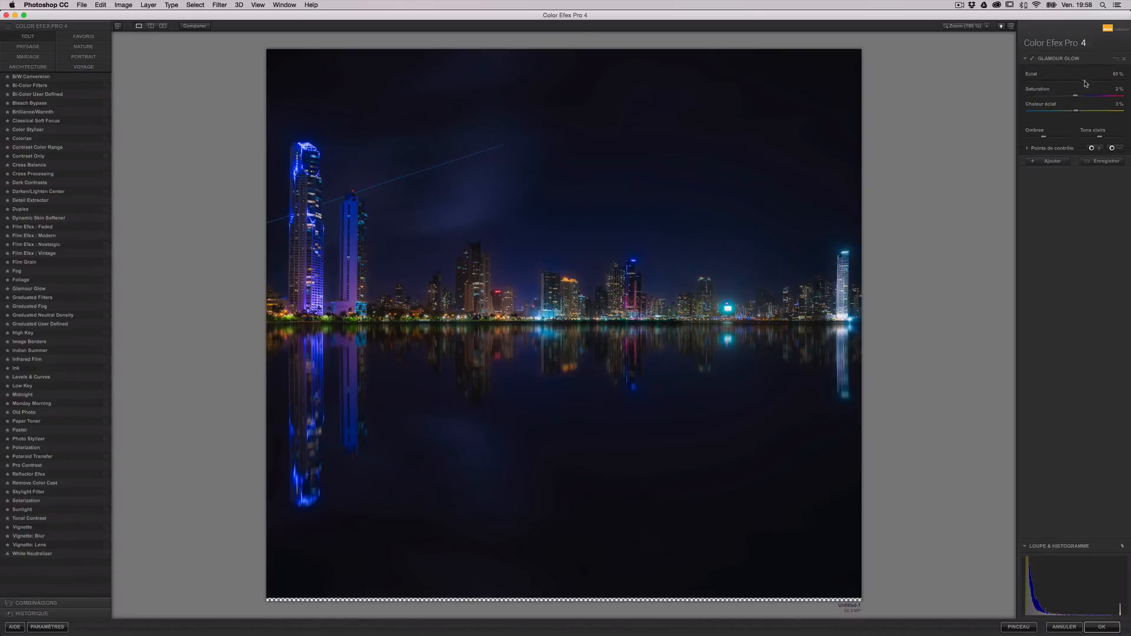
drag(1086, 83, 1084, 83)
click(1100, 628)
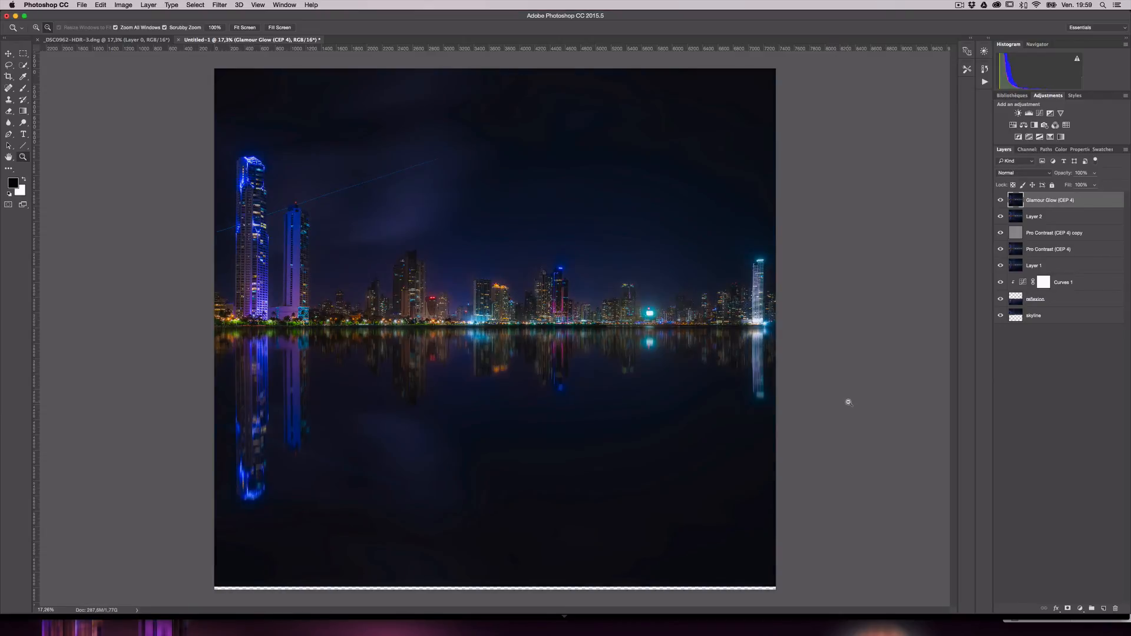
Reduce the Glamour Glow (CEP 4) layer's opacity to 88%, comparing the image with the layer hidden and shown
click(1001, 201)
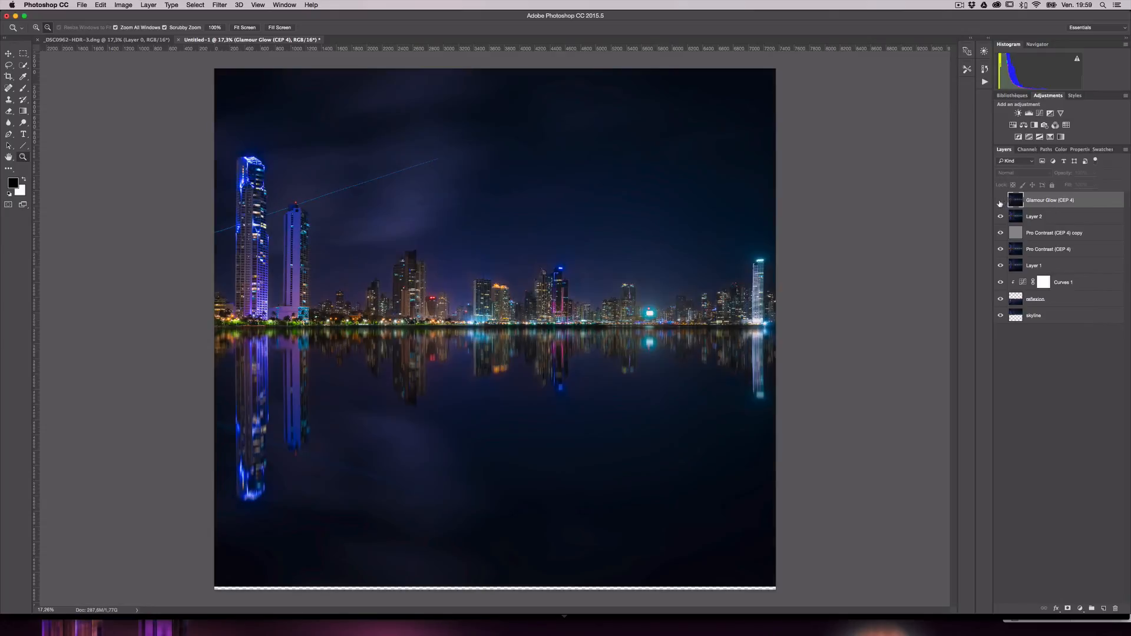
click(1001, 201)
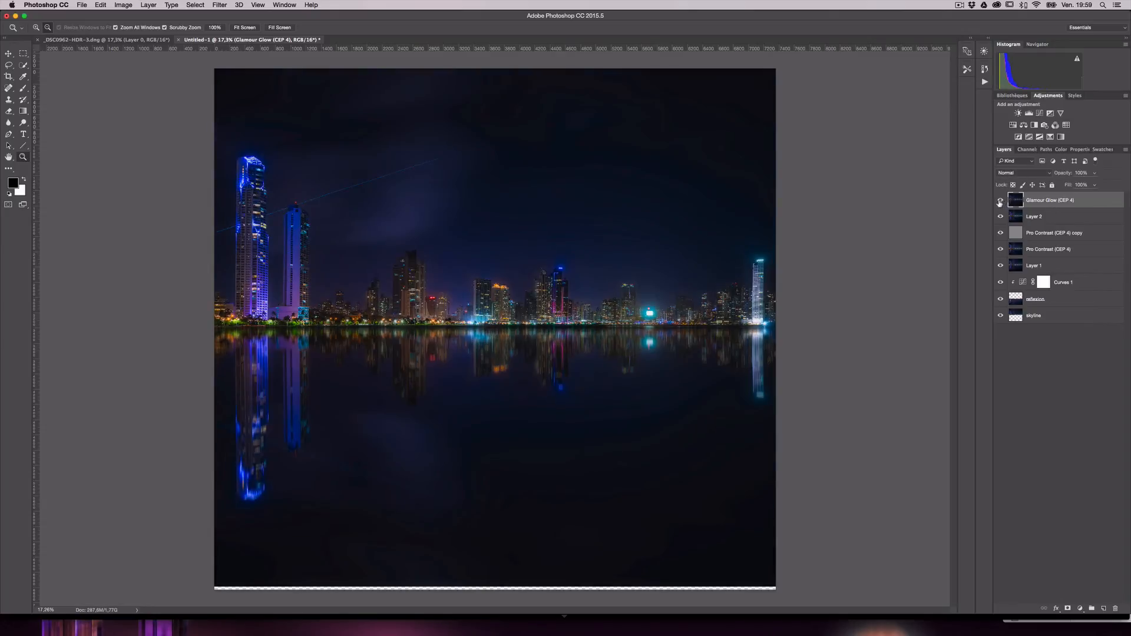
click(1096, 173)
drag(1097, 186, 1082, 188)
click(1000, 201)
click(1000, 201)
Save the layered document as balboav3.psd in Photoshop format in the balboa skyline and reflexions folder
click(83, 5)
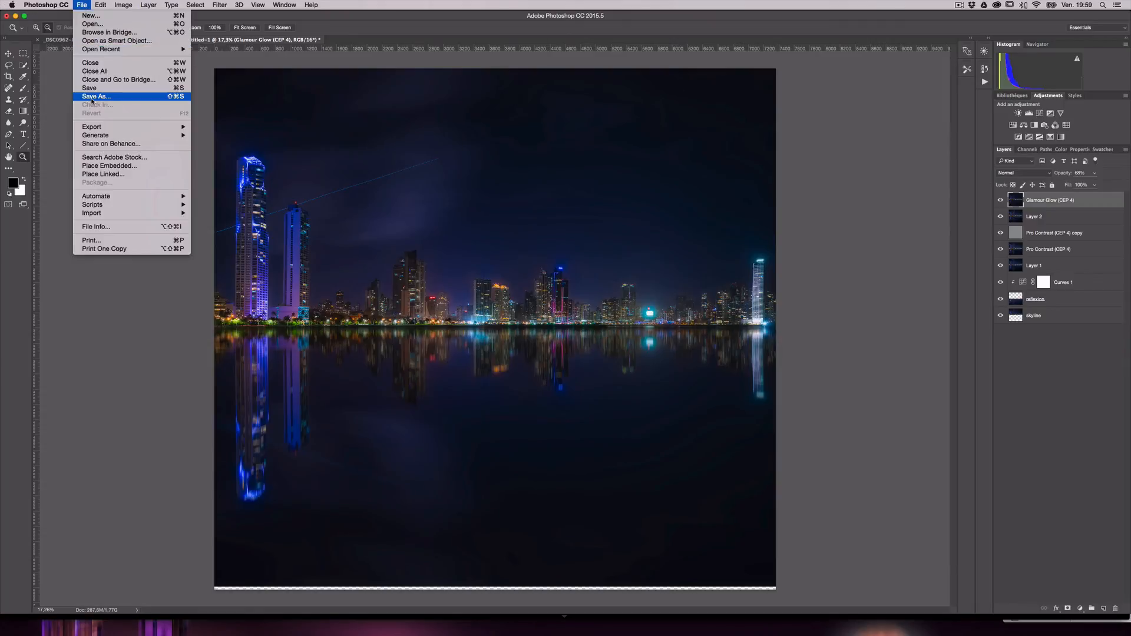
click(92, 97)
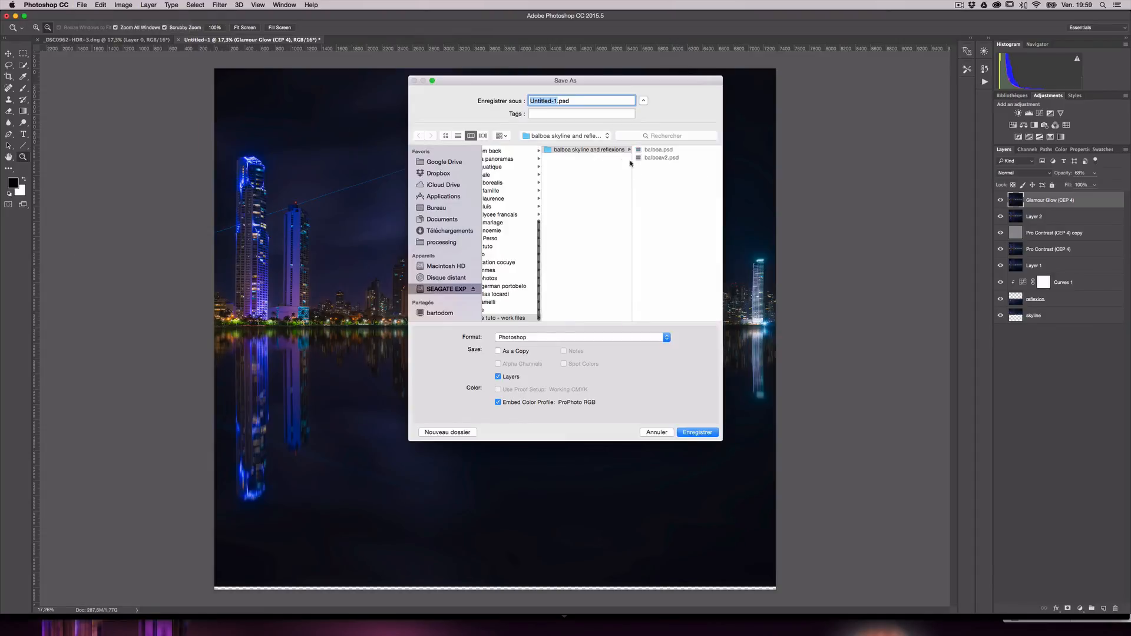
click(592, 152)
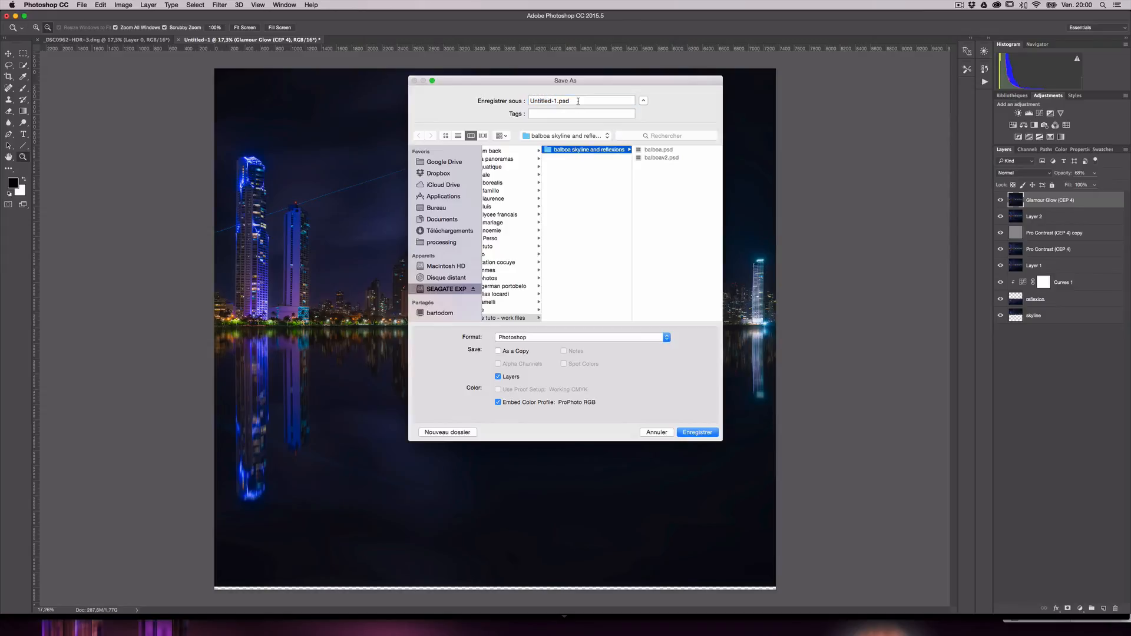
click(558, 100)
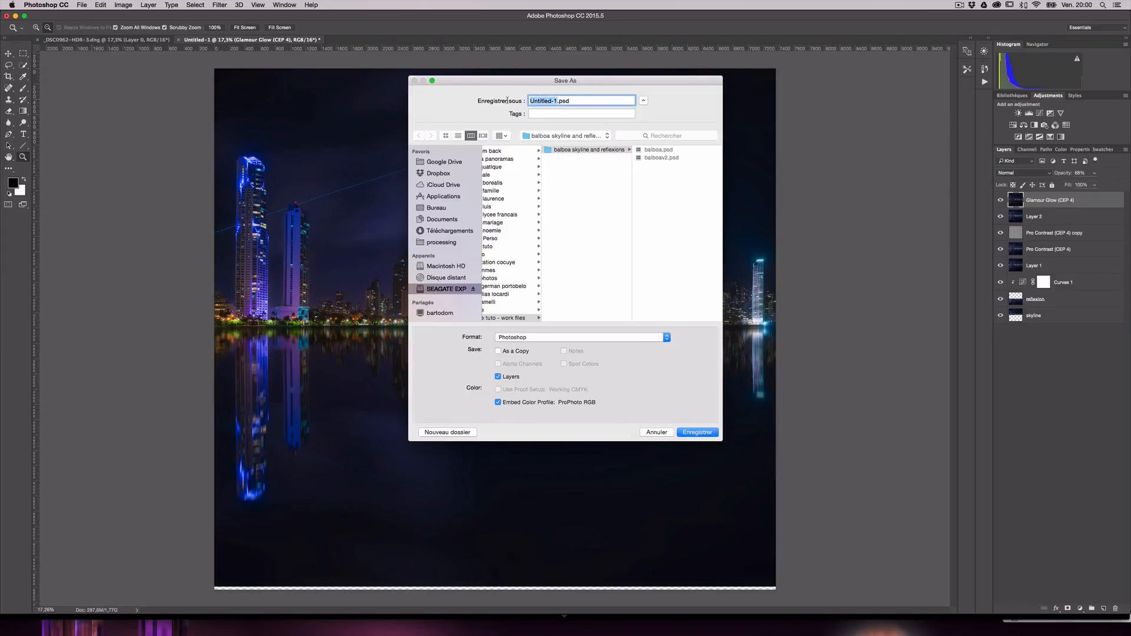
click(666, 158)
click(554, 100)
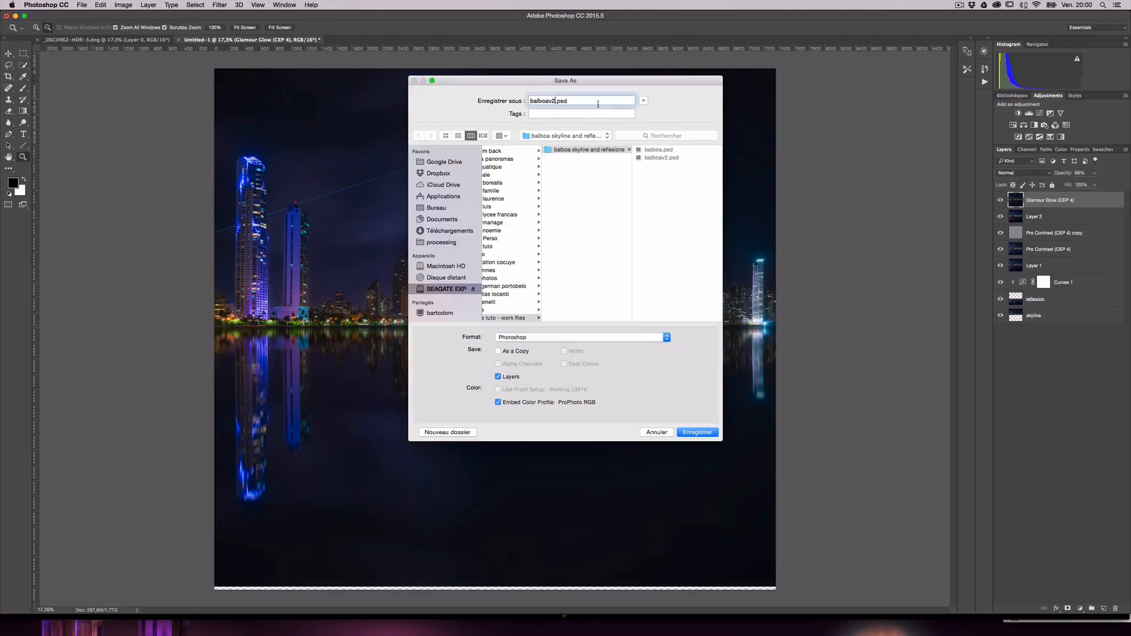
key(BackSpace)
text(3)
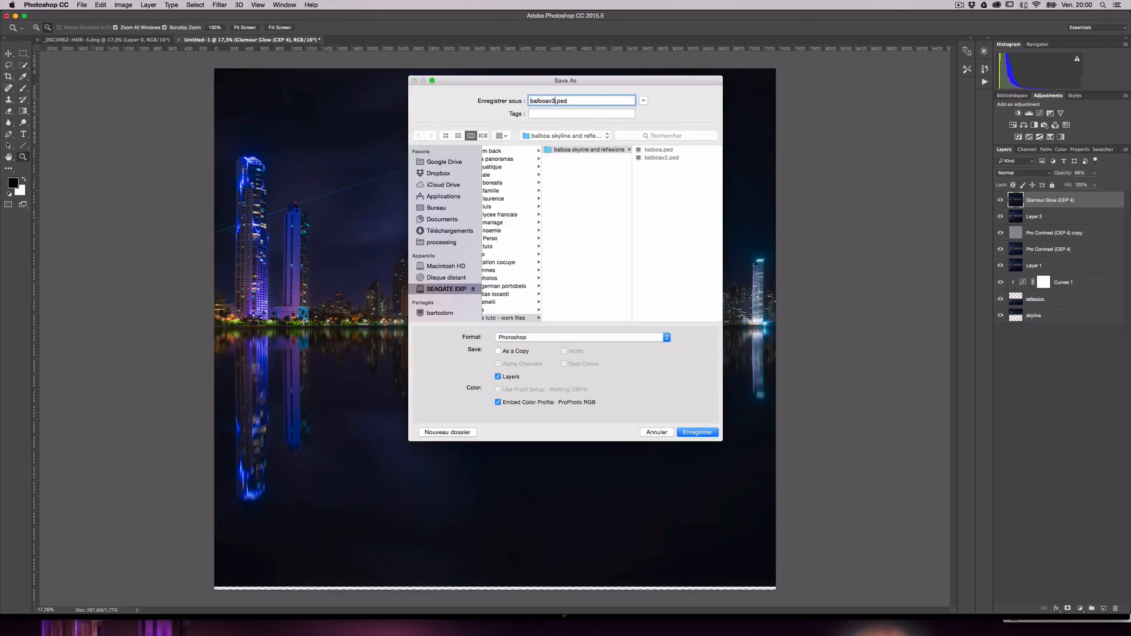
click(699, 433)
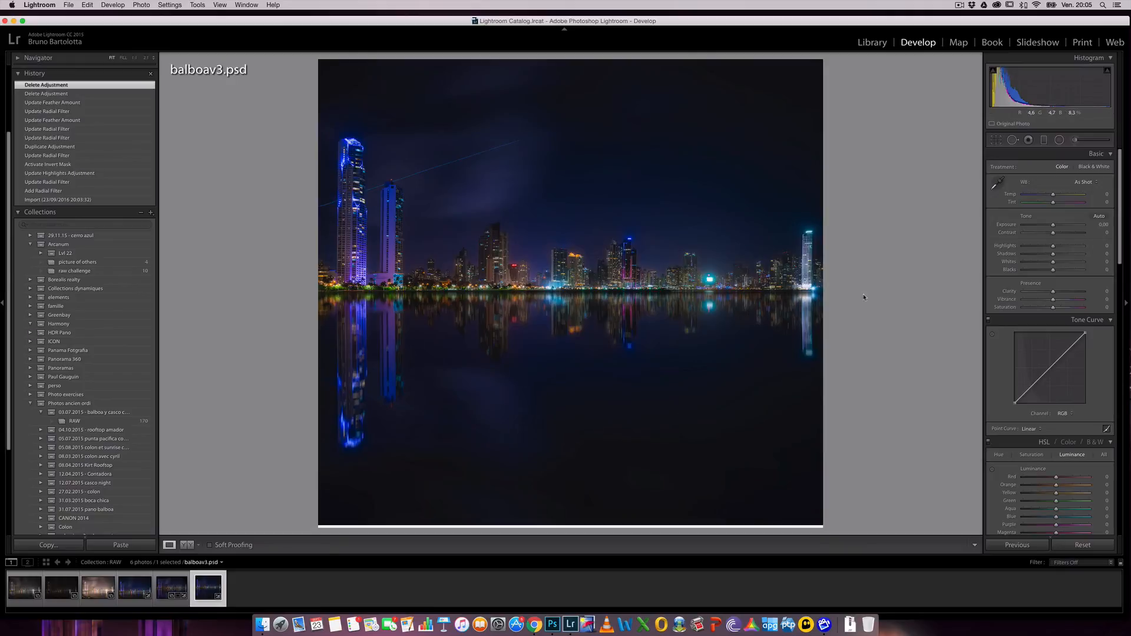
In Lightroom, crop balboav3.psd with an unlocked aspect ratio, trimming the upper sky and the lower water including the white edge strip
click(171, 588)
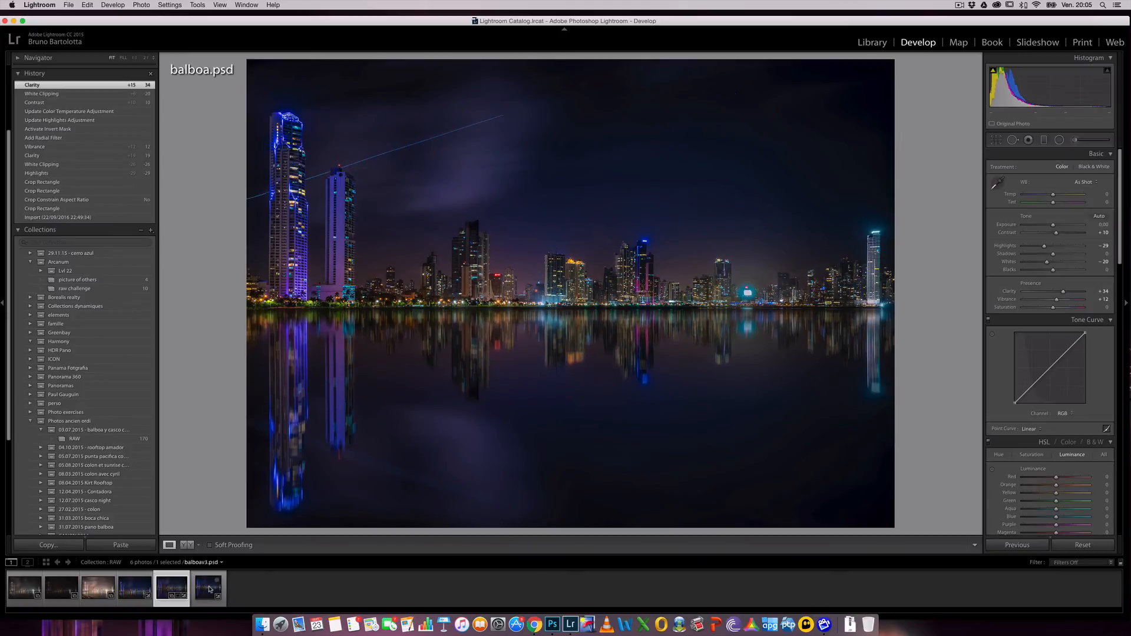
click(210, 589)
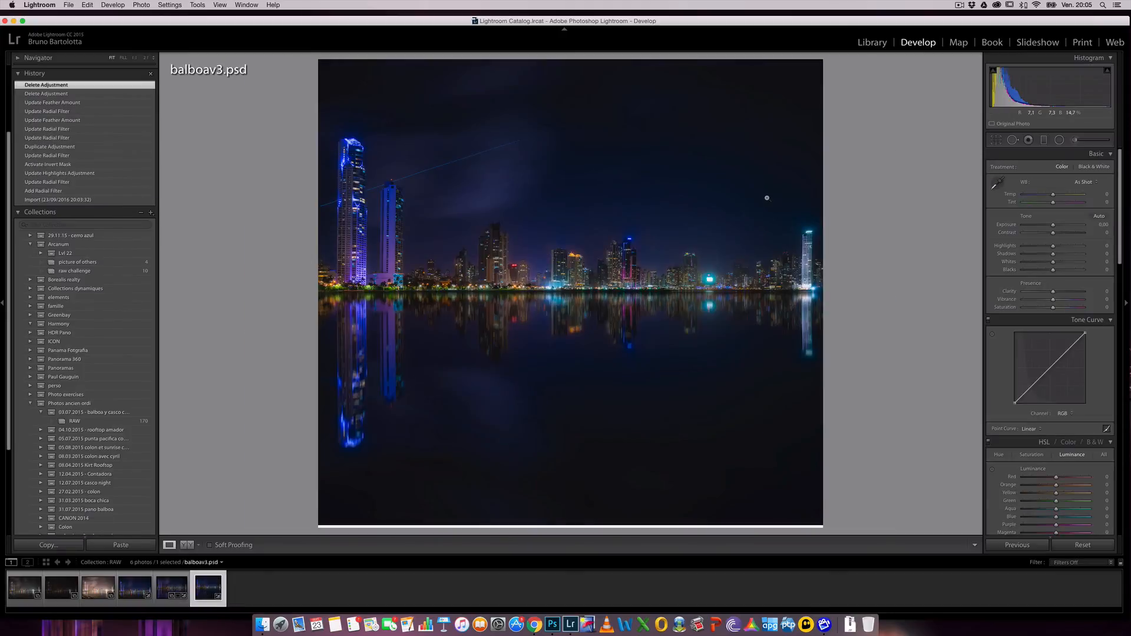
click(996, 142)
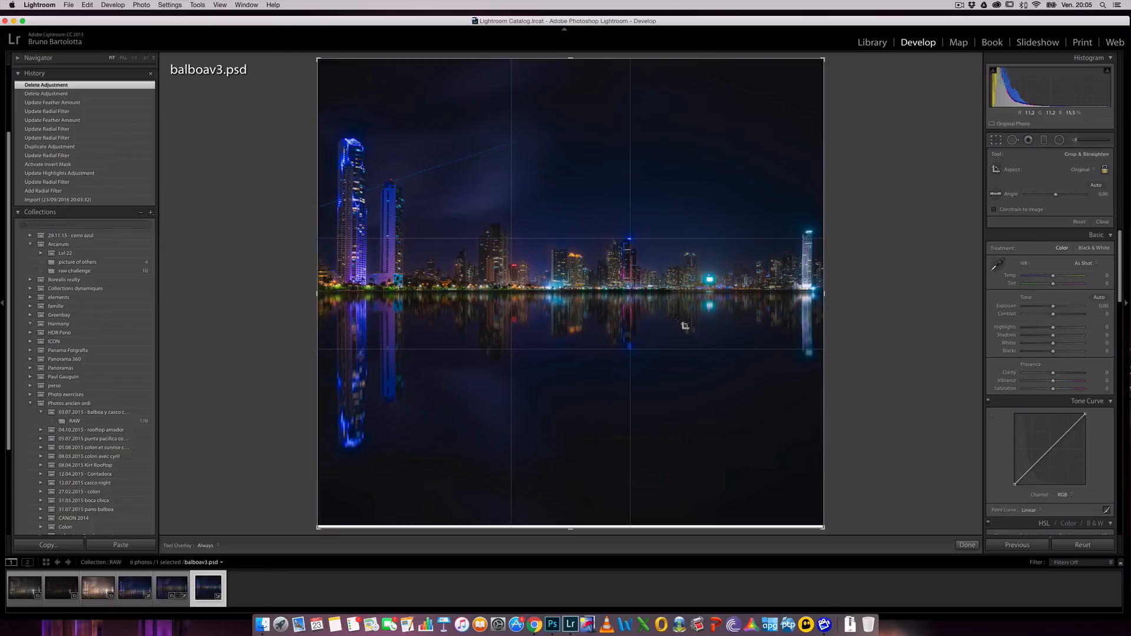
mouse_move(570, 59)
mouse_down()
mouse_move(568, 78)
mouse_move(568, 48)
mouse_move(569, 58)
mouse_up()
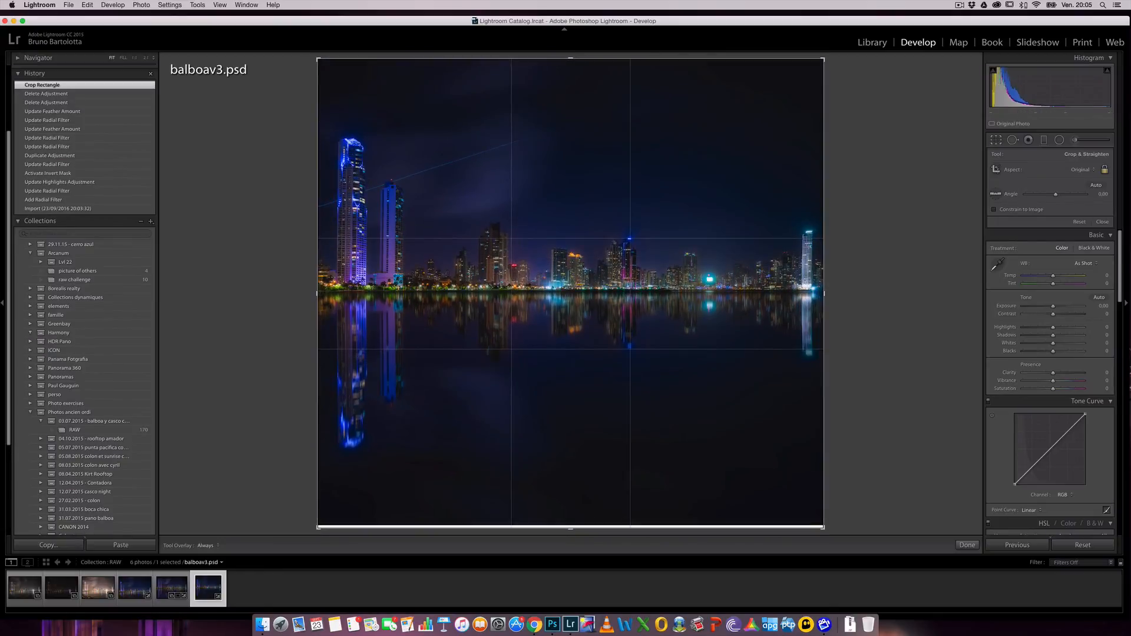
click(1106, 171)
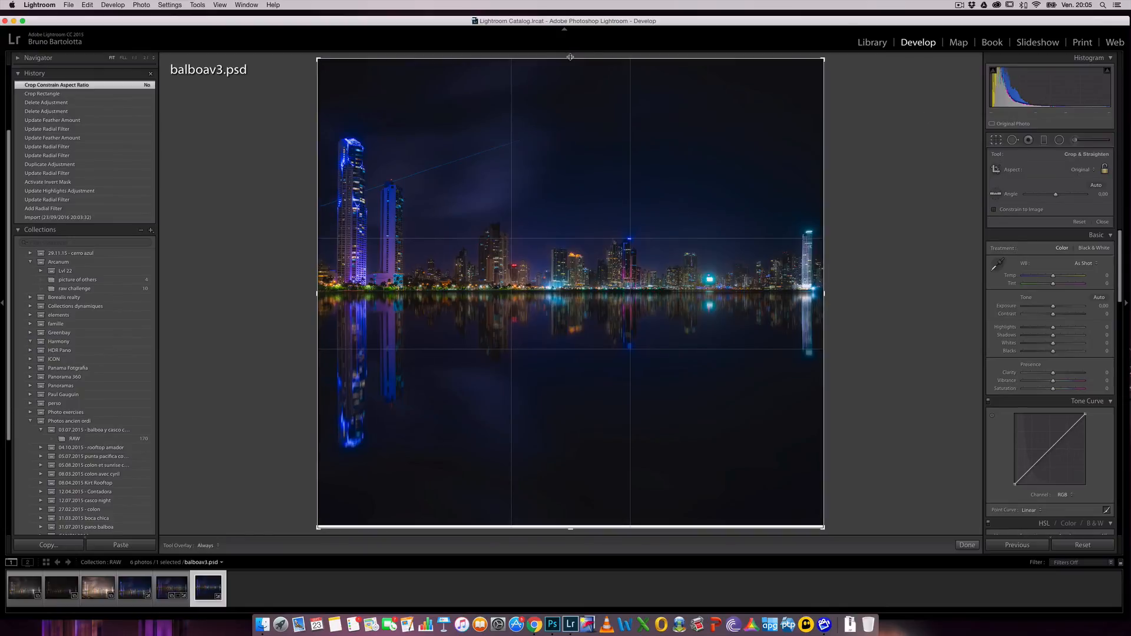
drag(569, 57, 568, 87)
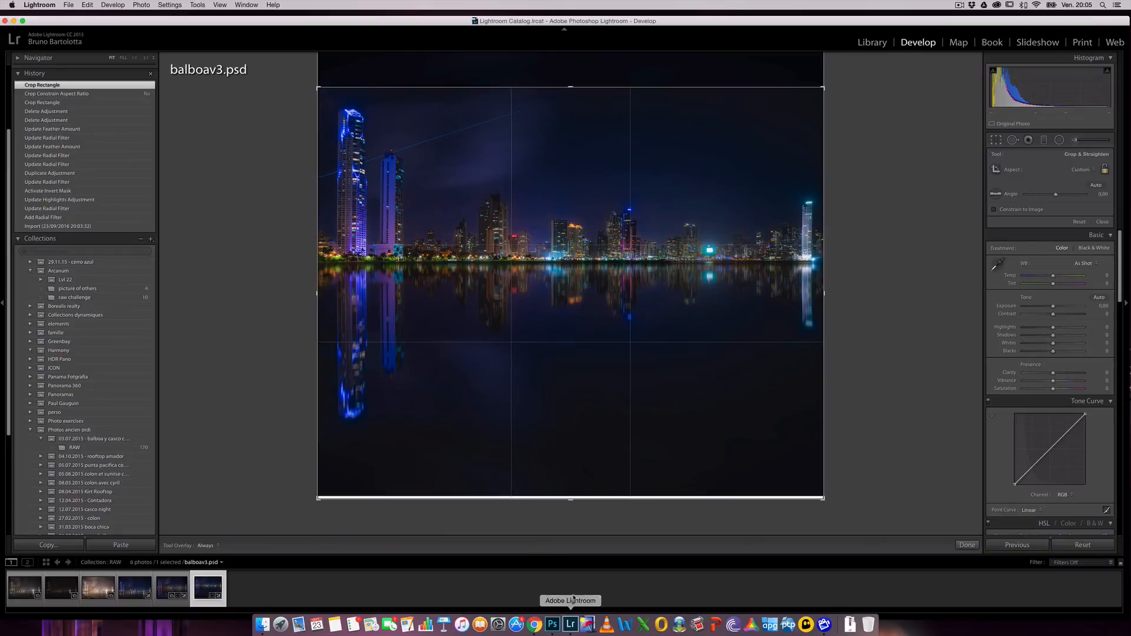
drag(570, 499, 573, 464)
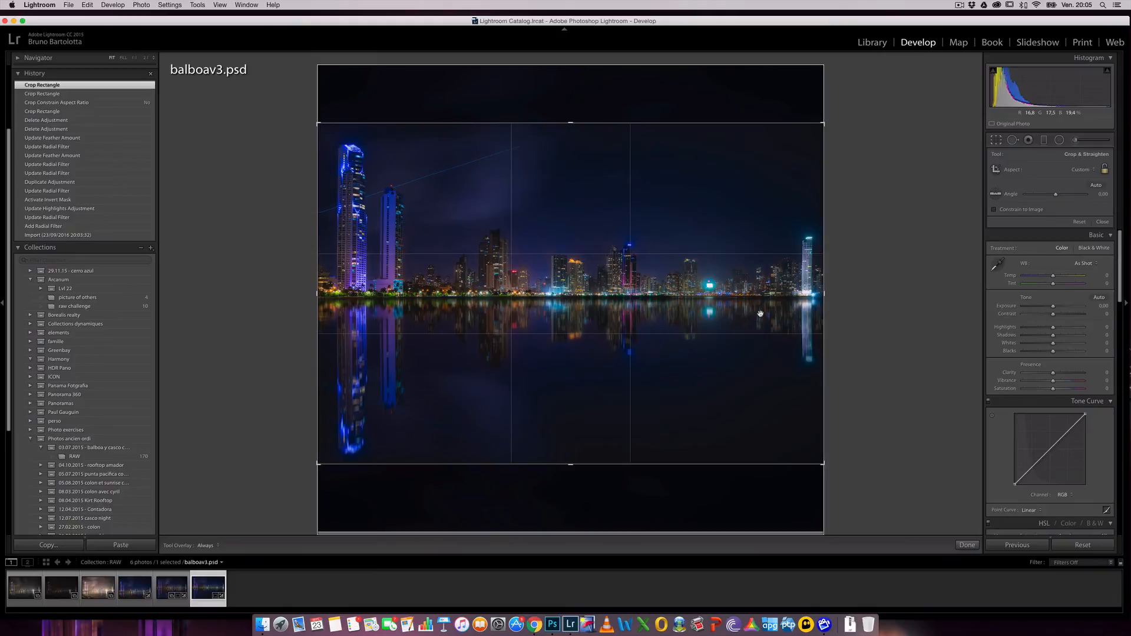
key(Return)
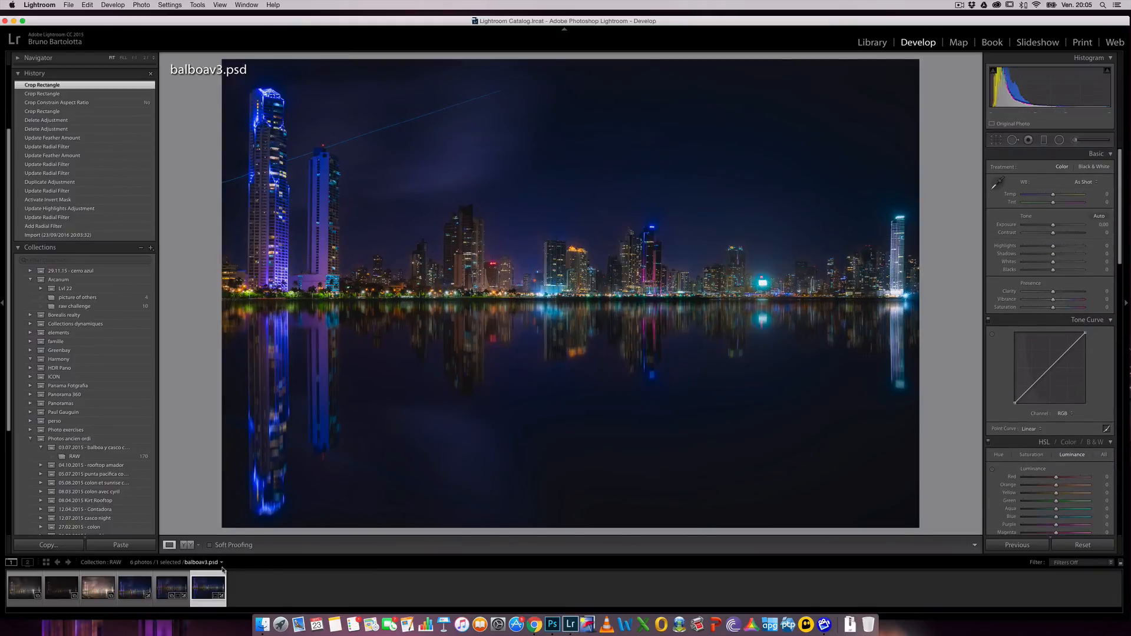
Compare balboav3.psd with balboa.psd, and set balboav3.psd's Highlights to -15 and Clarity to +14
click(174, 588)
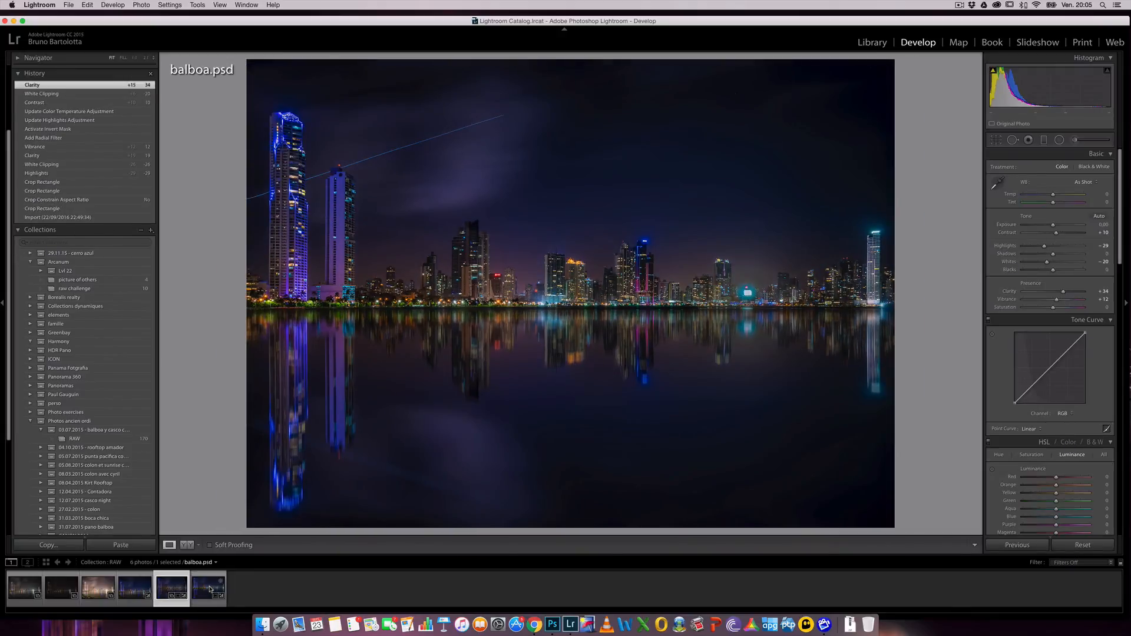
click(211, 589)
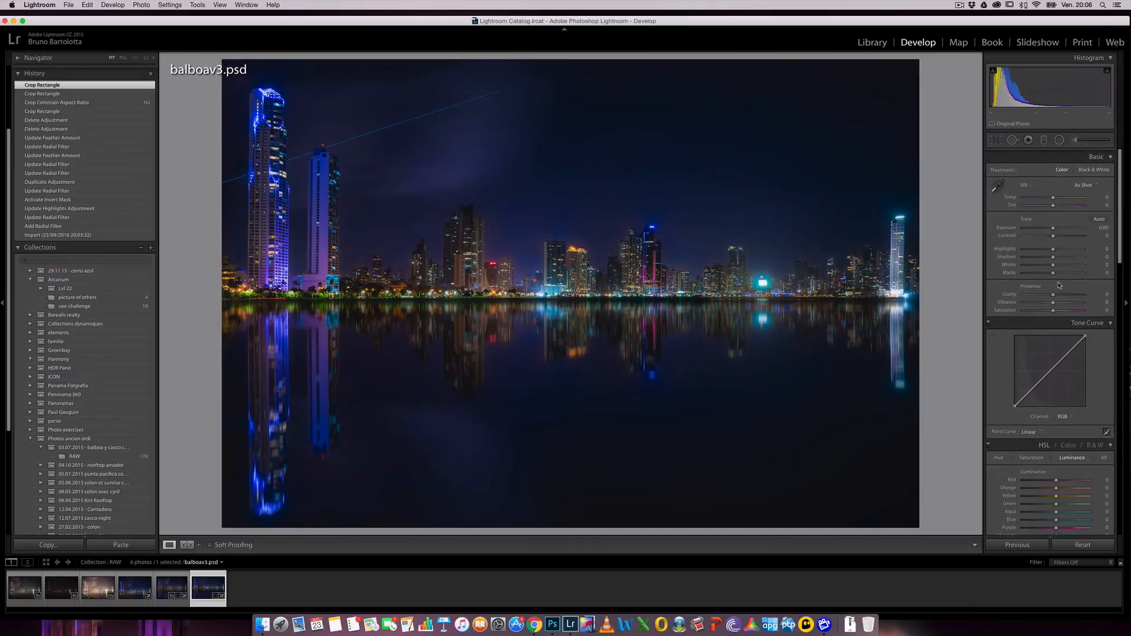
scroll(1058, 284, down, 1)
drag(1054, 249, 1051, 250)
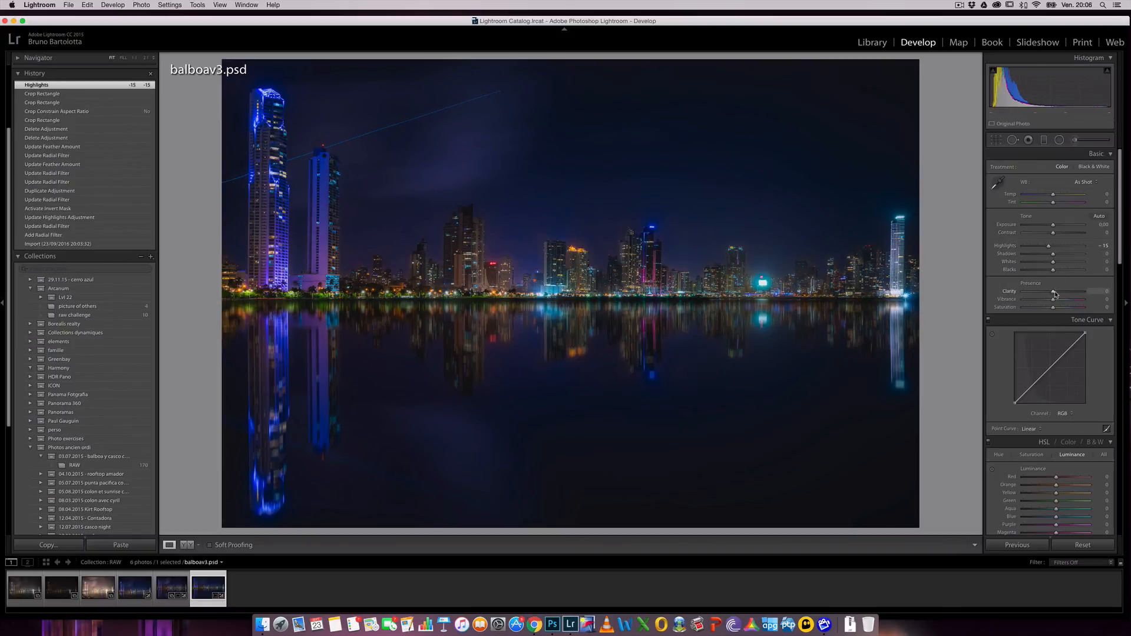
drag(1054, 294, 1057, 293)
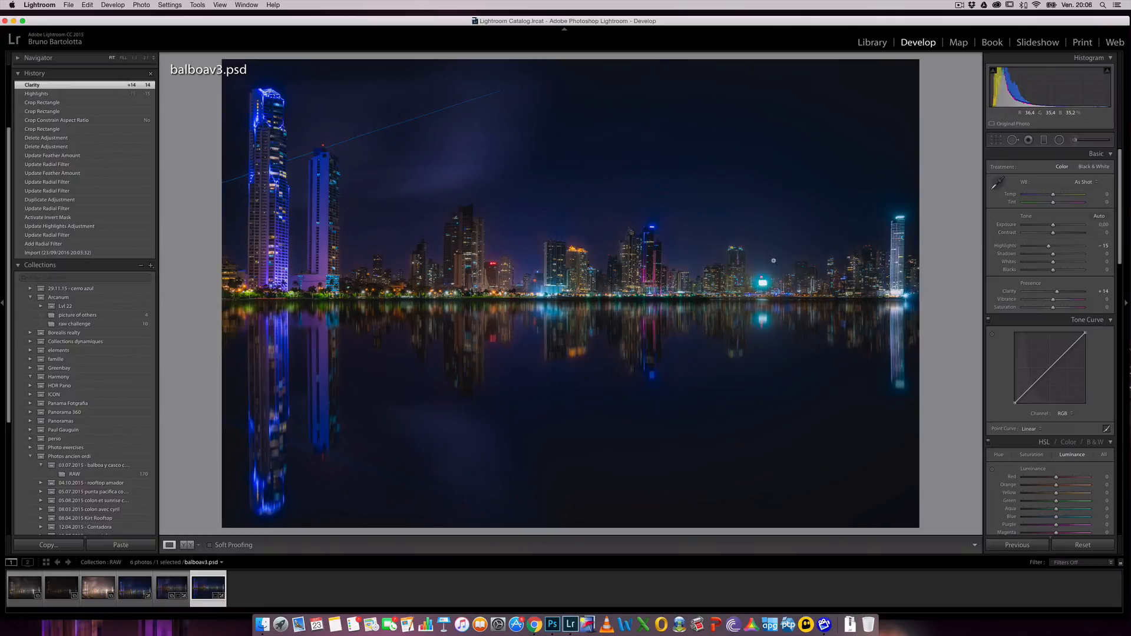
Add an inverted radial filter around the bright cyan sign and its reflection, with Feather 100 and Highlights -92
click(1060, 140)
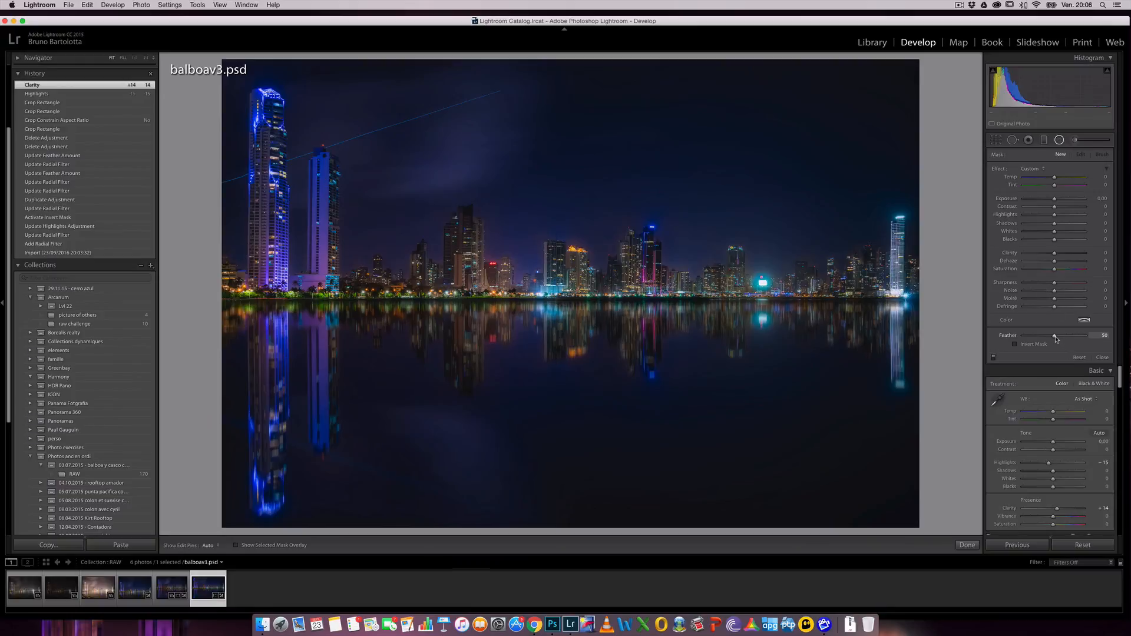
drag(1055, 336, 1090, 337)
mouse_move(761, 298)
mouse_down()
mouse_move(765, 270)
mouse_move(791, 263)
mouse_up()
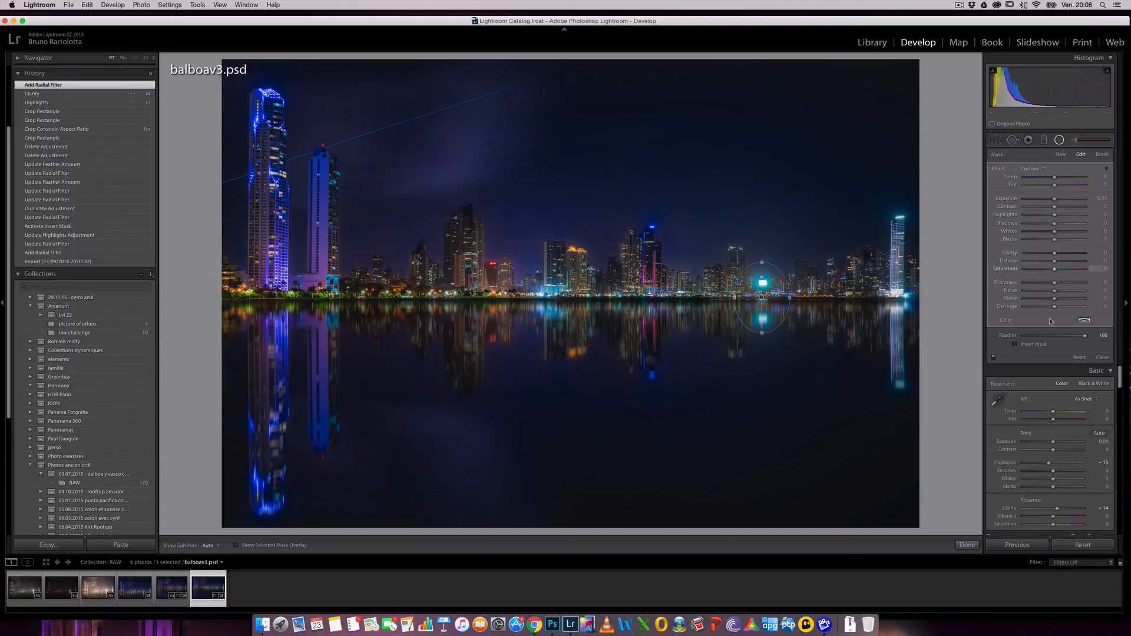
click(1032, 345)
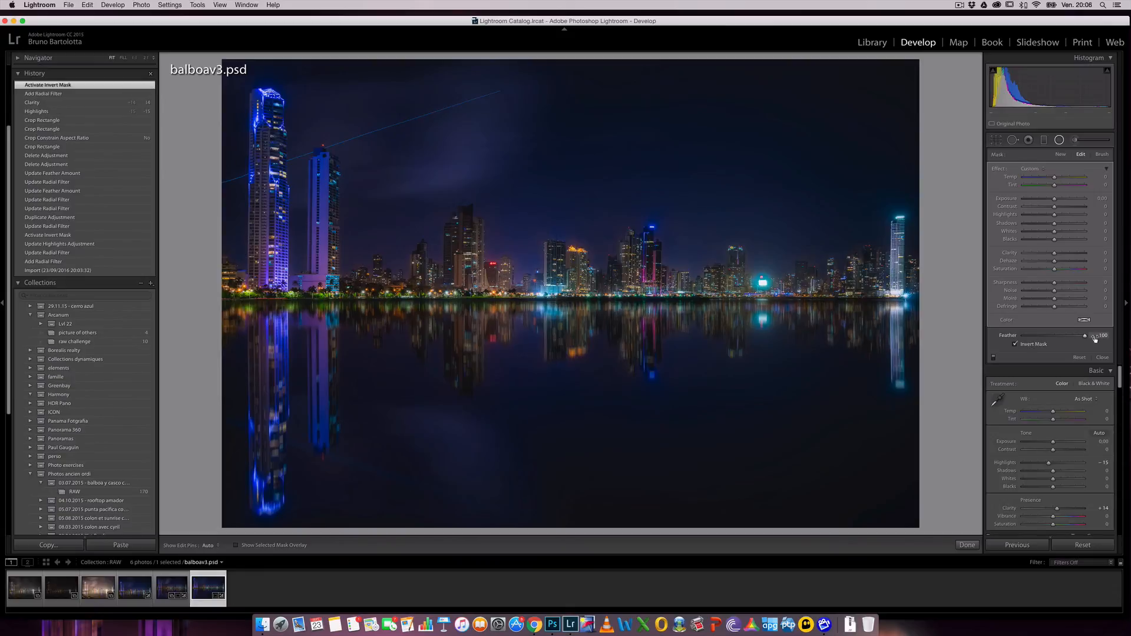
drag(1055, 217, 1027, 219)
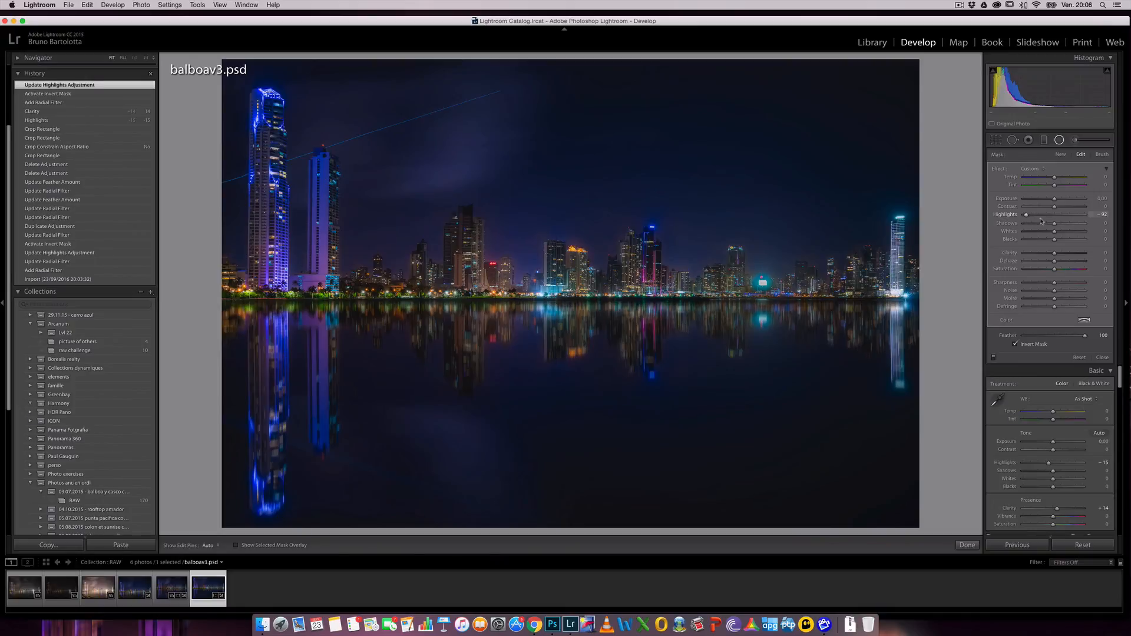
Add a second inverted radial filter over the bright cyan waterfront lights near the center, with Highlights at -84
click(1061, 154)
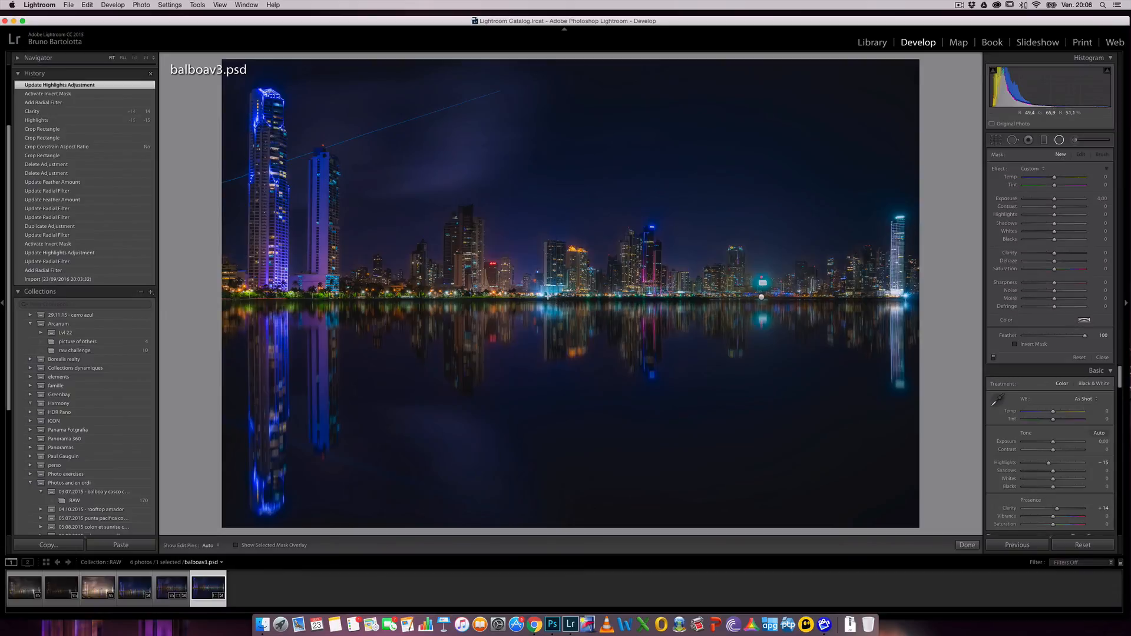
drag(548, 297, 584, 324)
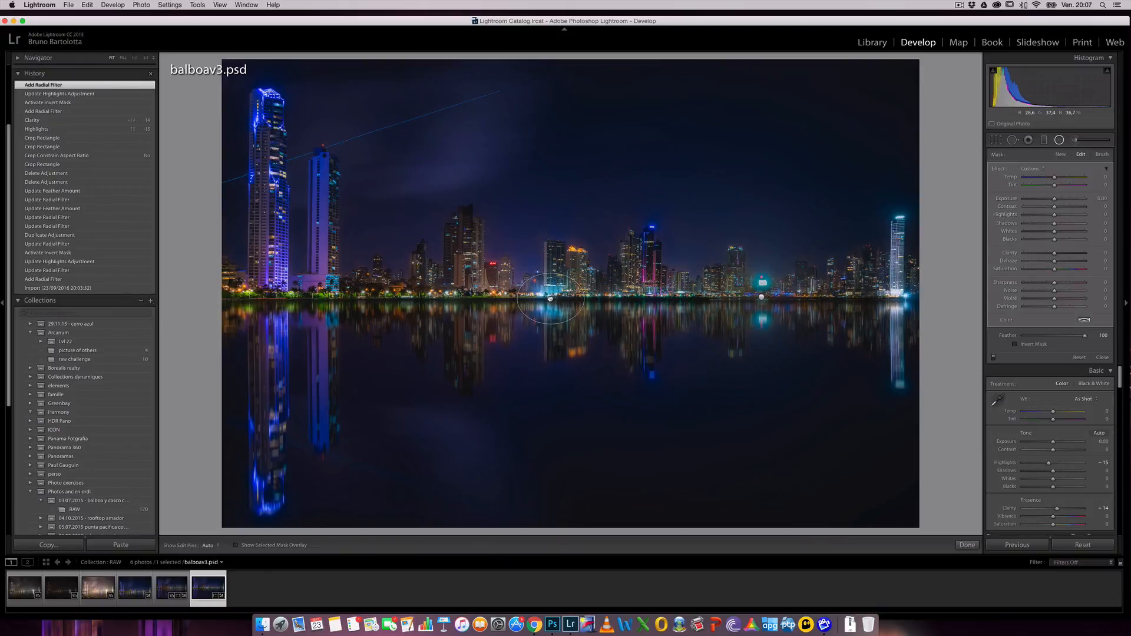
click(551, 298)
click(1014, 344)
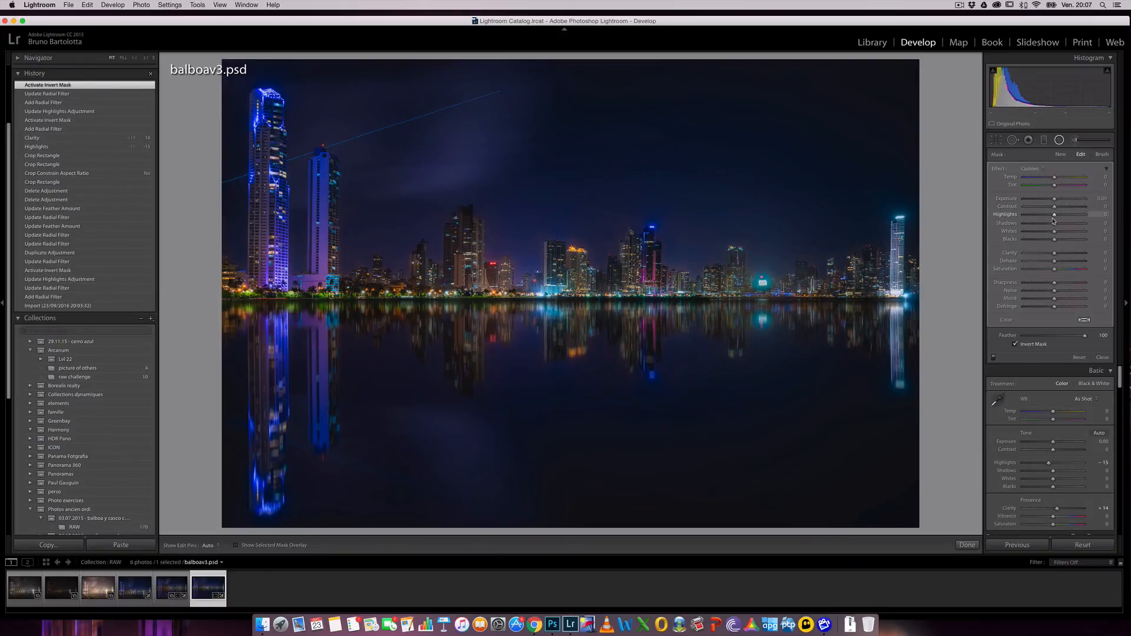
drag(1054, 216, 1029, 218)
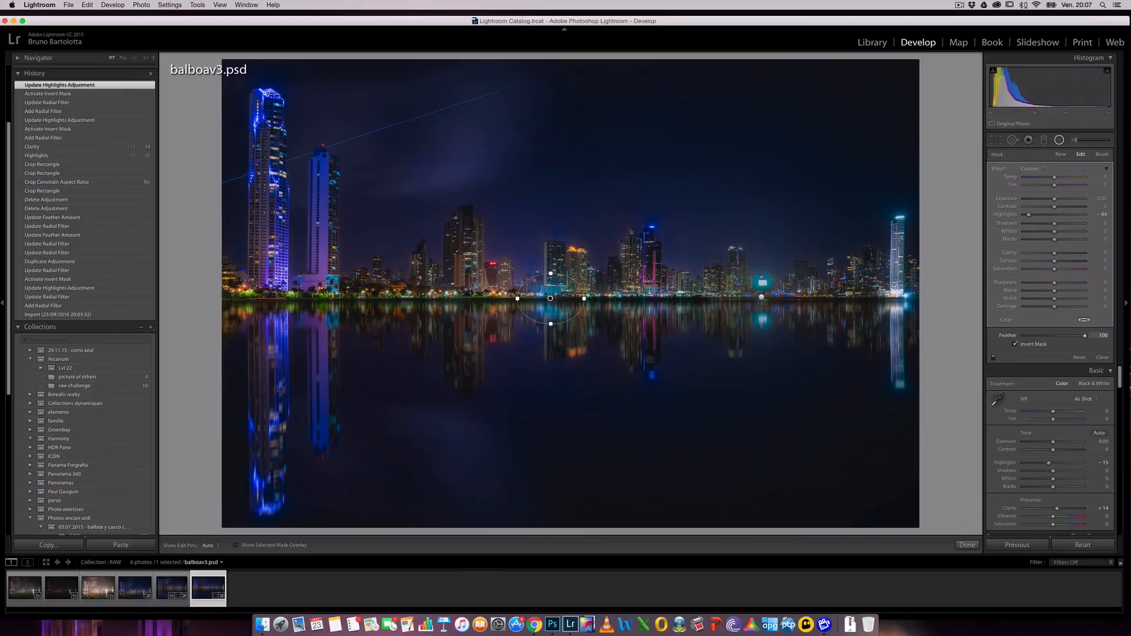
Compare the image with the radial filters disabled and enabled, leave them enabled, and finish the radial filter editing
click(994, 357)
click(993, 358)
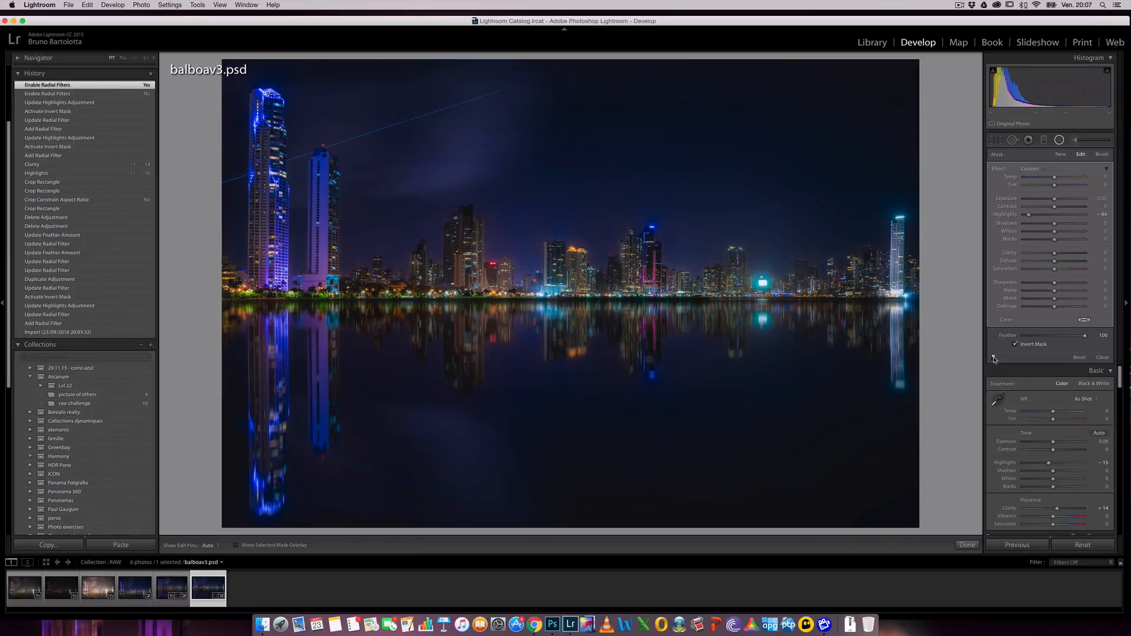
click(993, 358)
click(993, 358)
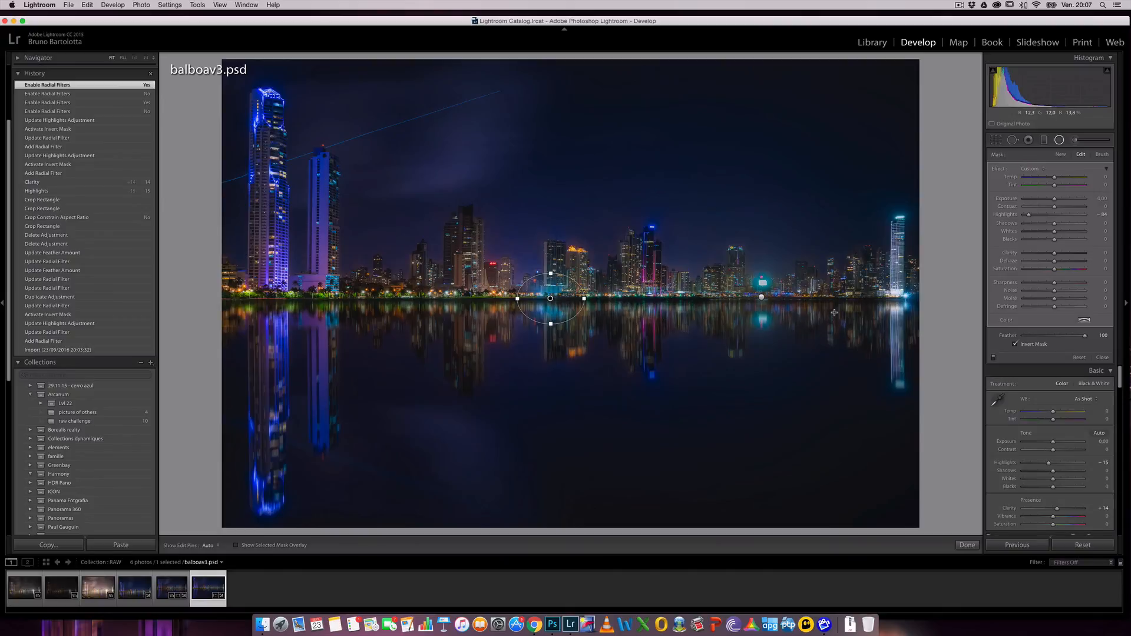
click(967, 545)
scroll(1049, 412, down, 1)
click(1063, 429)
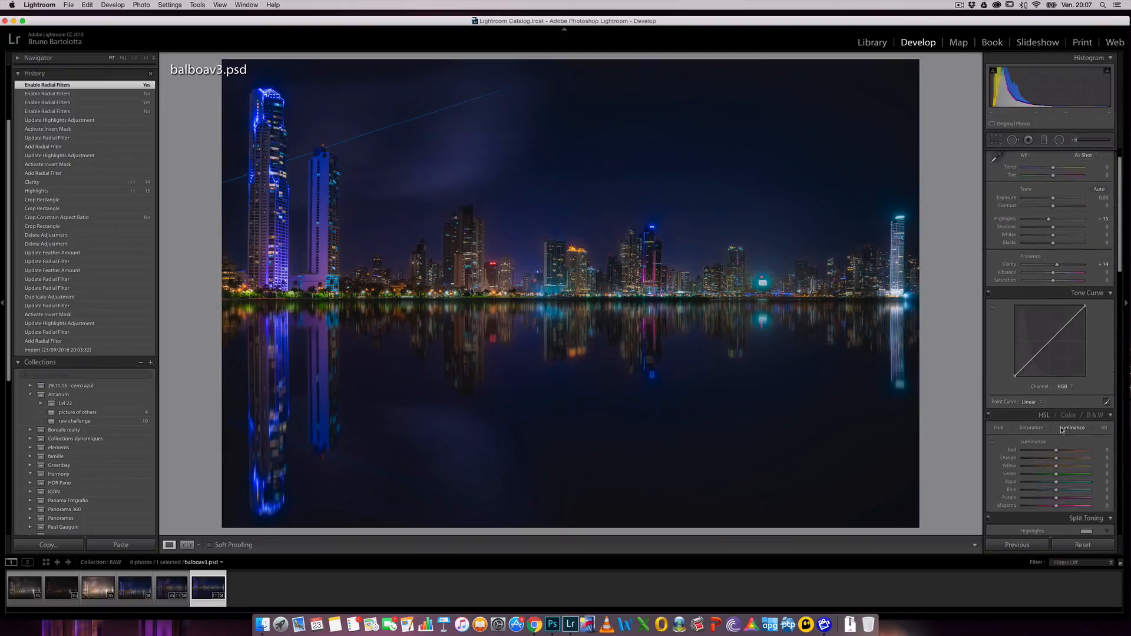
scroll(1063, 429, down, 15)
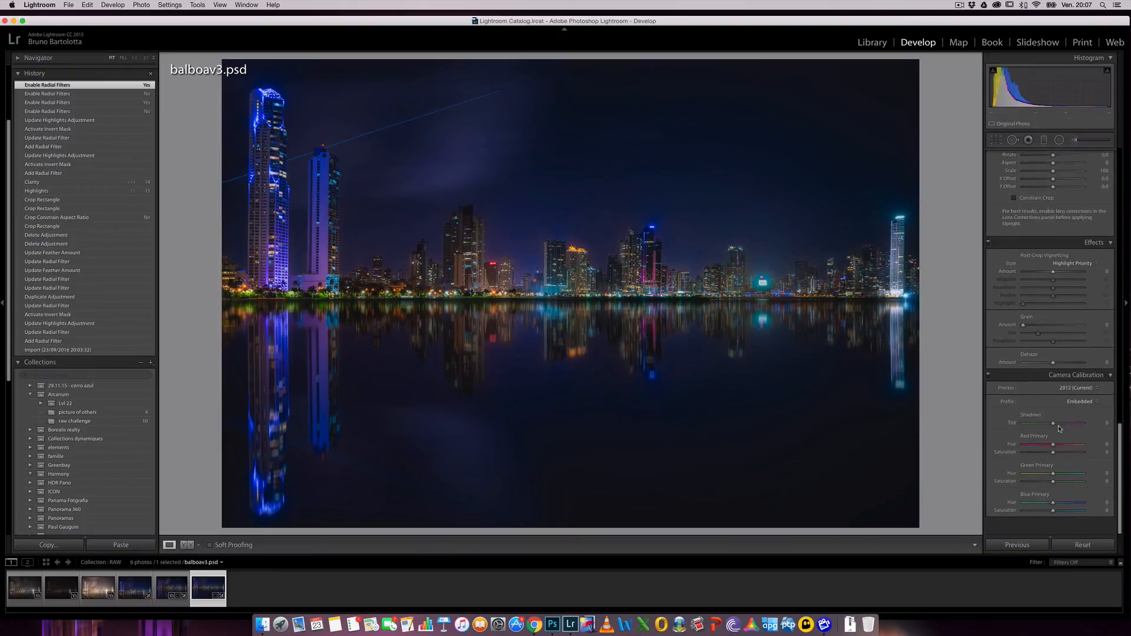
scroll(1060, 428, up, 1)
scroll(1060, 429, up, 12)
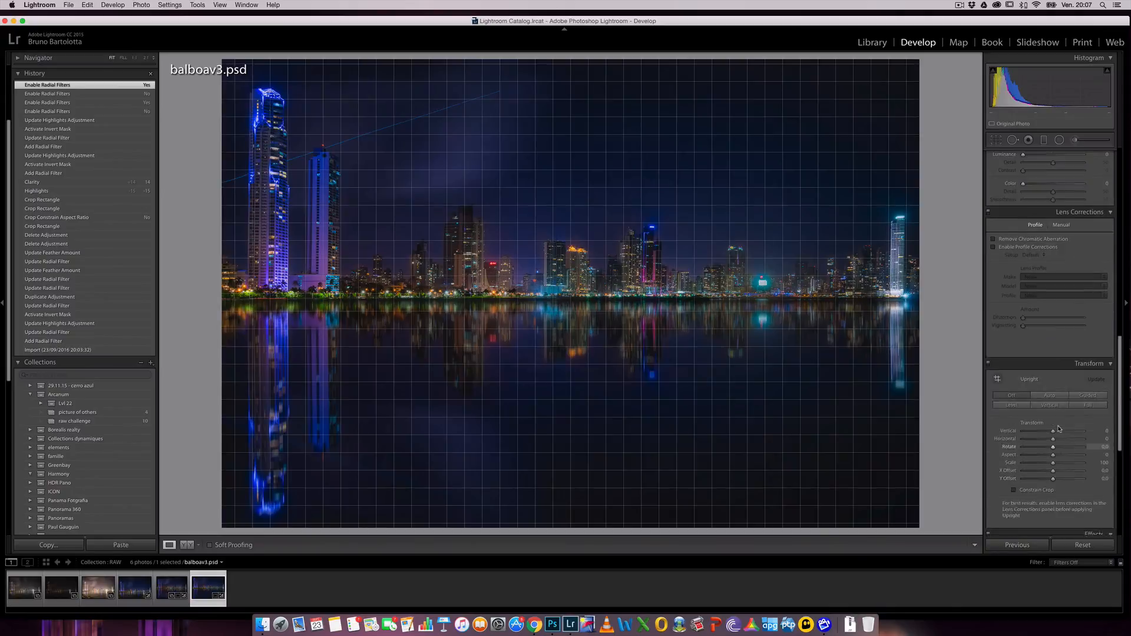
scroll(1059, 429, up, 1)
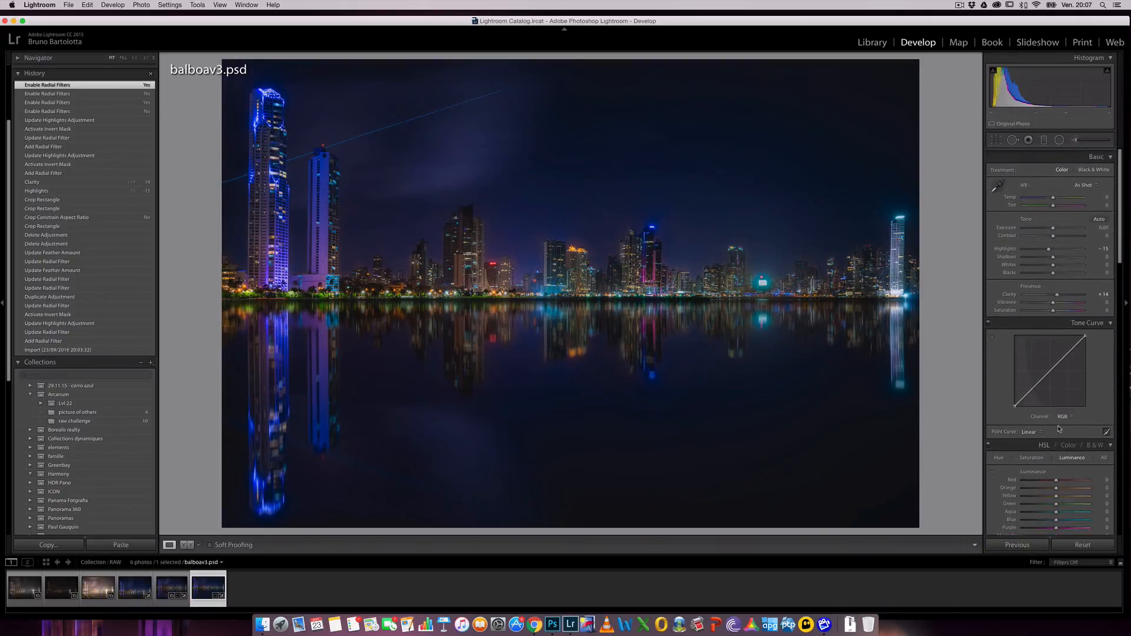